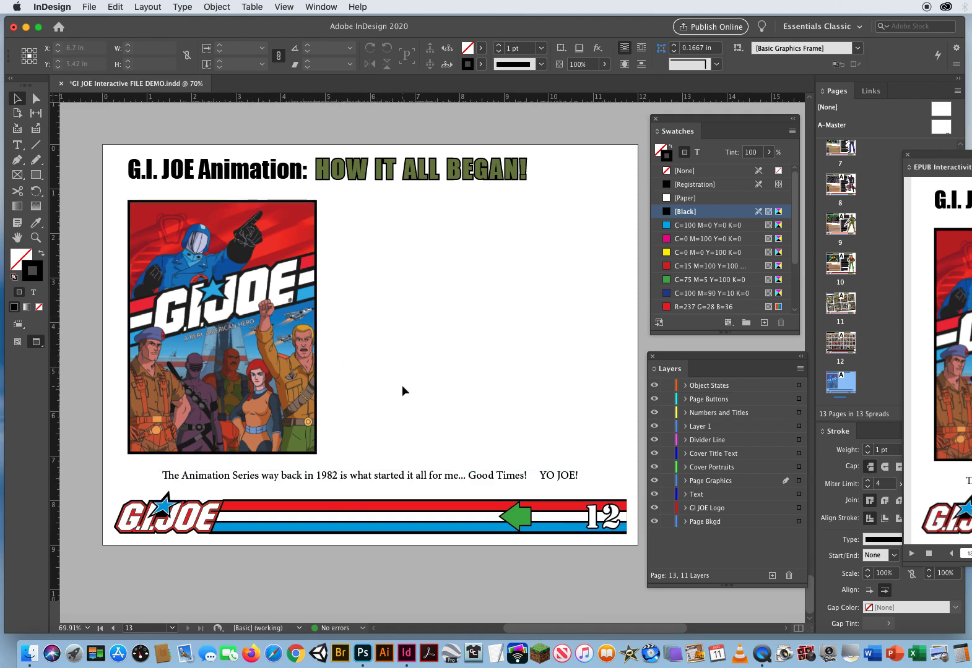
Add a new layer named 'Video Stuff' above the Object States layer.
{"action": "left_click_drag", "start_coordinate": [685, 360], "coordinate": [680, 356]}
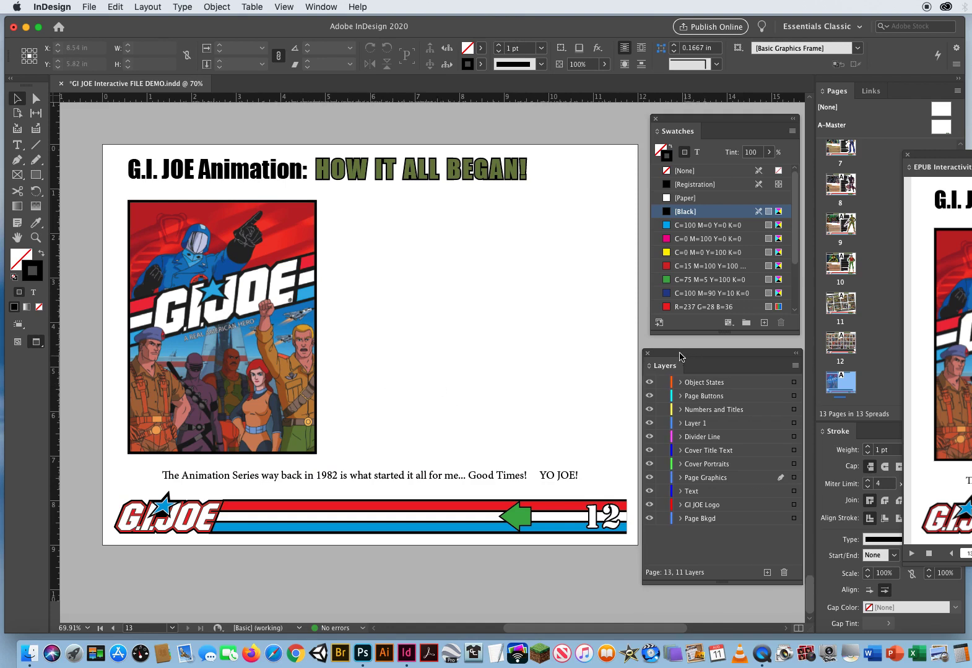
{"action": "left_click", "coordinate": [735, 384]}
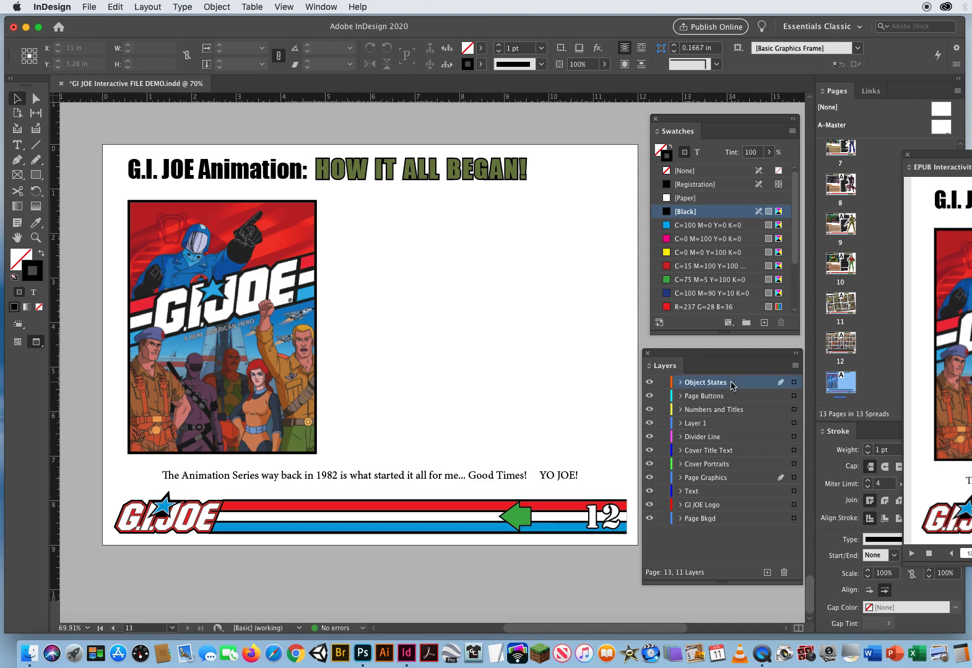
{"action": "left_click", "coordinate": [767, 573]}
{"action": "double_click", "coordinate": [699, 381]}
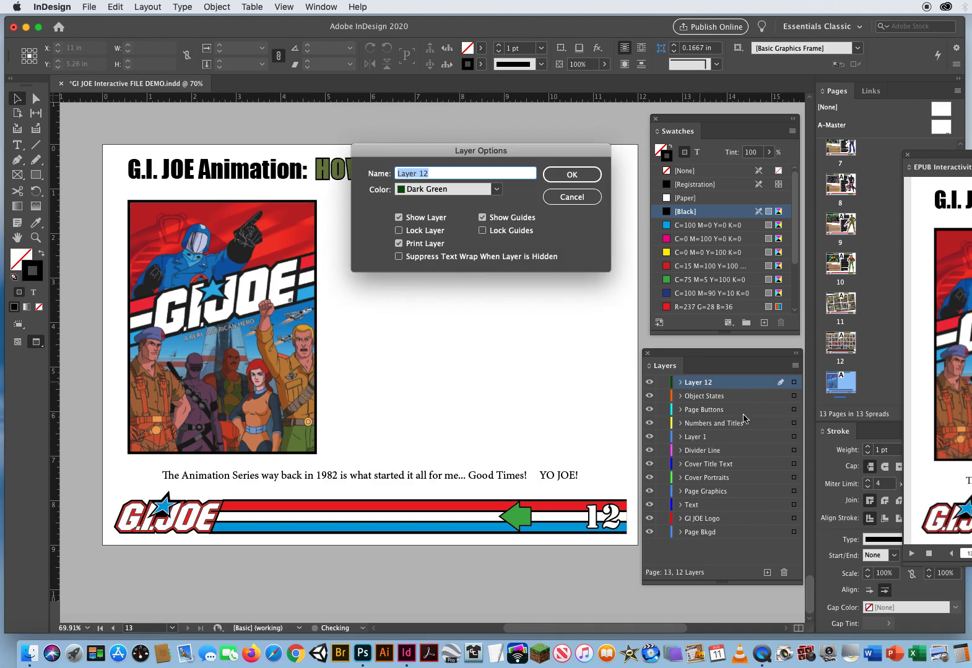
{"action": "type", "text": "Video Stuff"}
{"action": "left_click", "coordinate": [569, 177]}
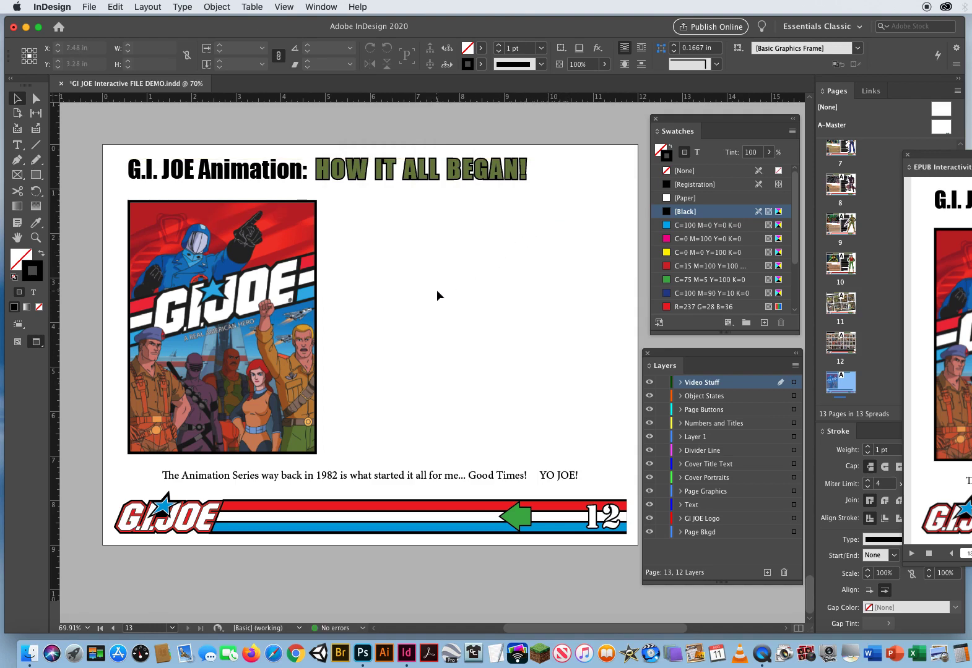
Place GI Joe Intro.MOV from the GI JOE Videos folder in a frame right of the poster.
{"action": "key", "text": "super+d"}
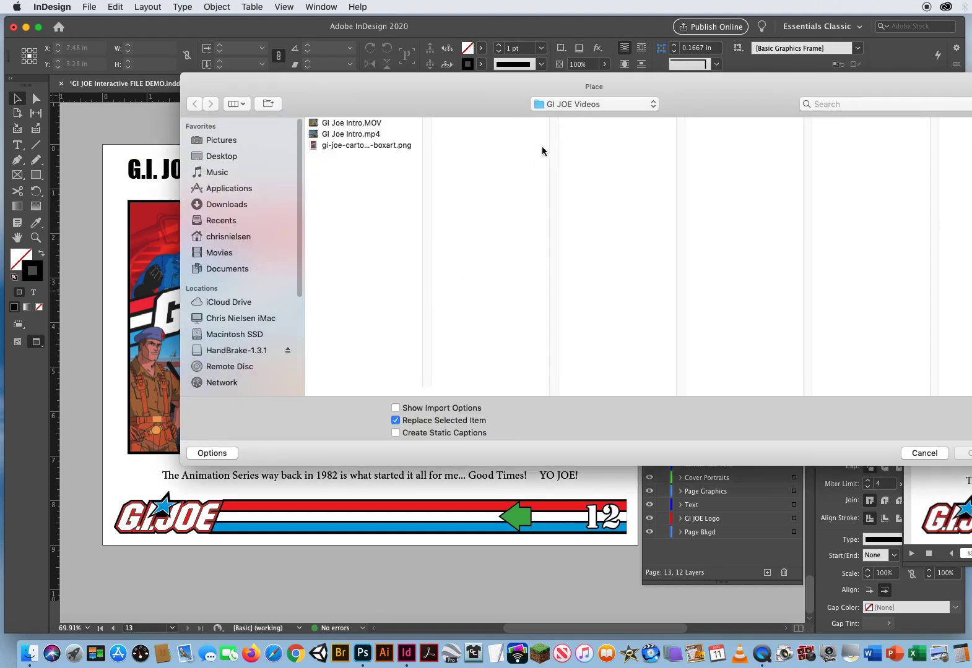
{"action": "left_click", "coordinate": [570, 102]}
{"action": "left_click", "coordinate": [597, 326]}
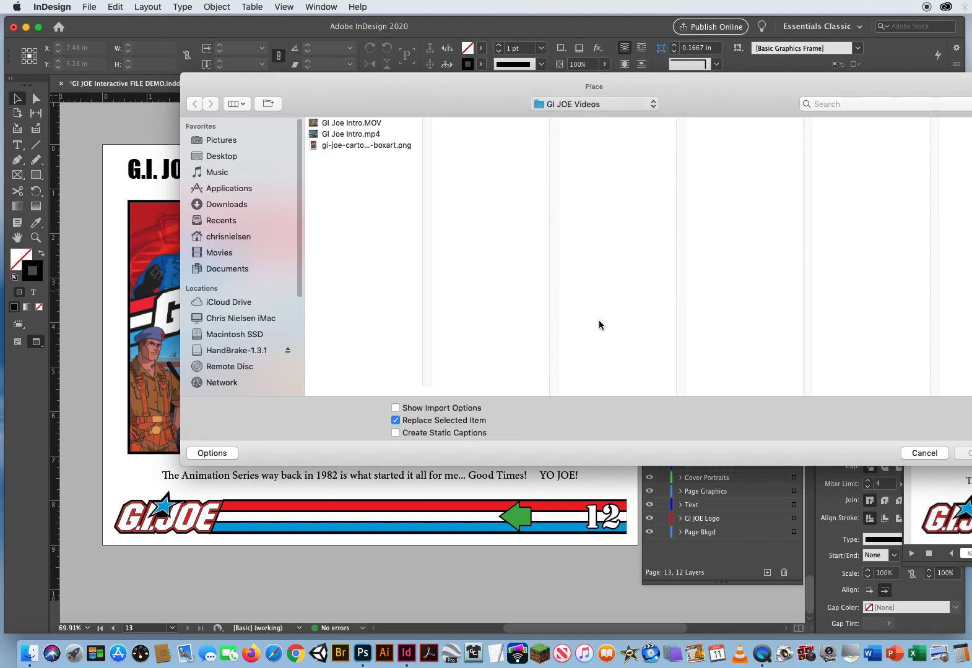
{"action": "left_click_drag", "start_coordinate": [736, 89], "coordinate": [569, 75]}
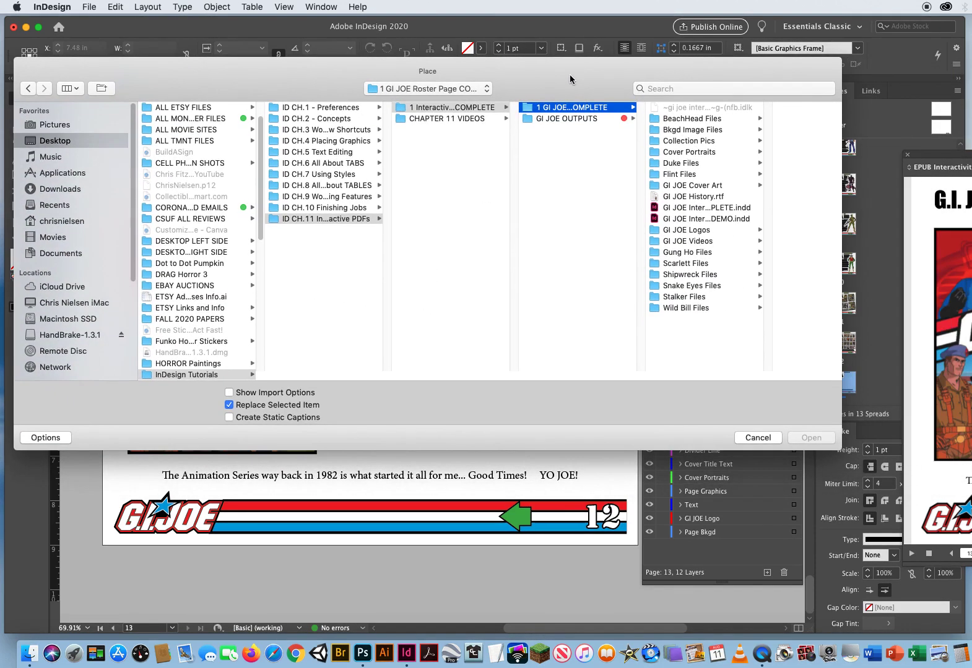
{"action": "left_click", "coordinate": [724, 242]}
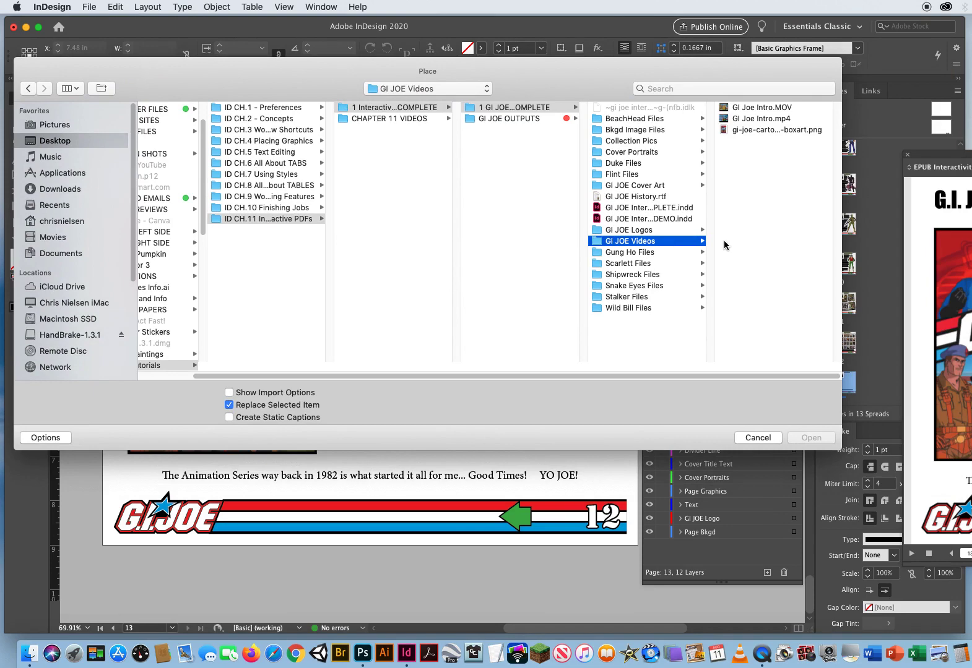
{"action": "left_click", "coordinate": [754, 108]}
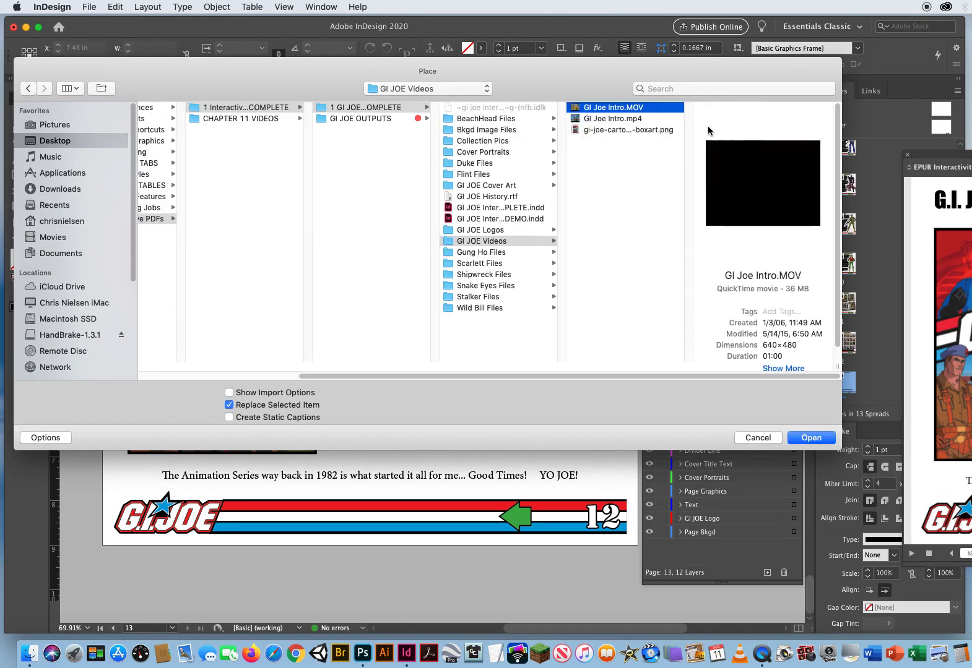
{"action": "left_click", "coordinate": [625, 119]}
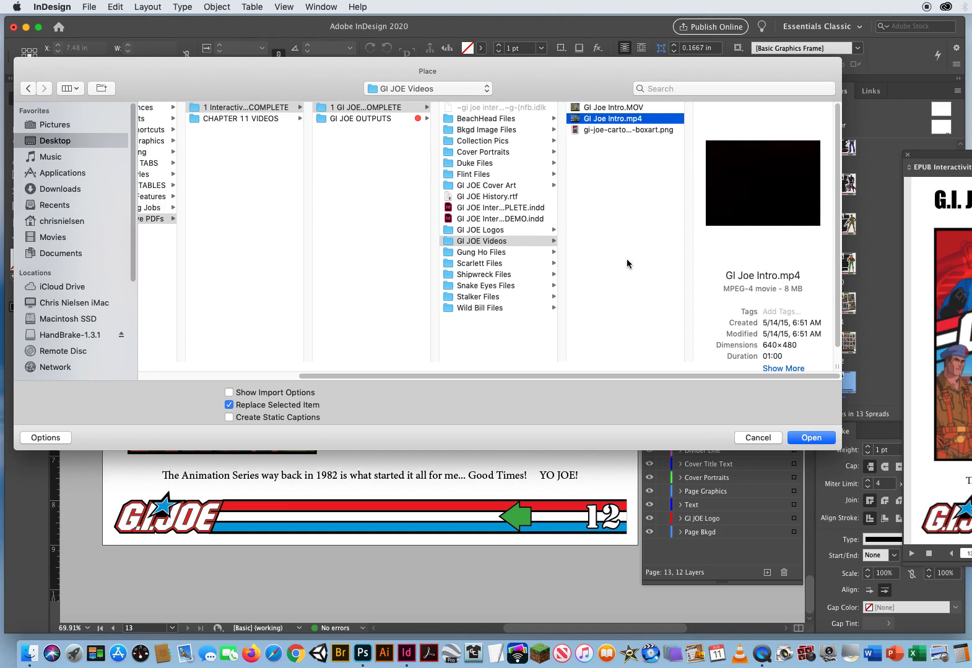
{"action": "left_click", "coordinate": [616, 109]}
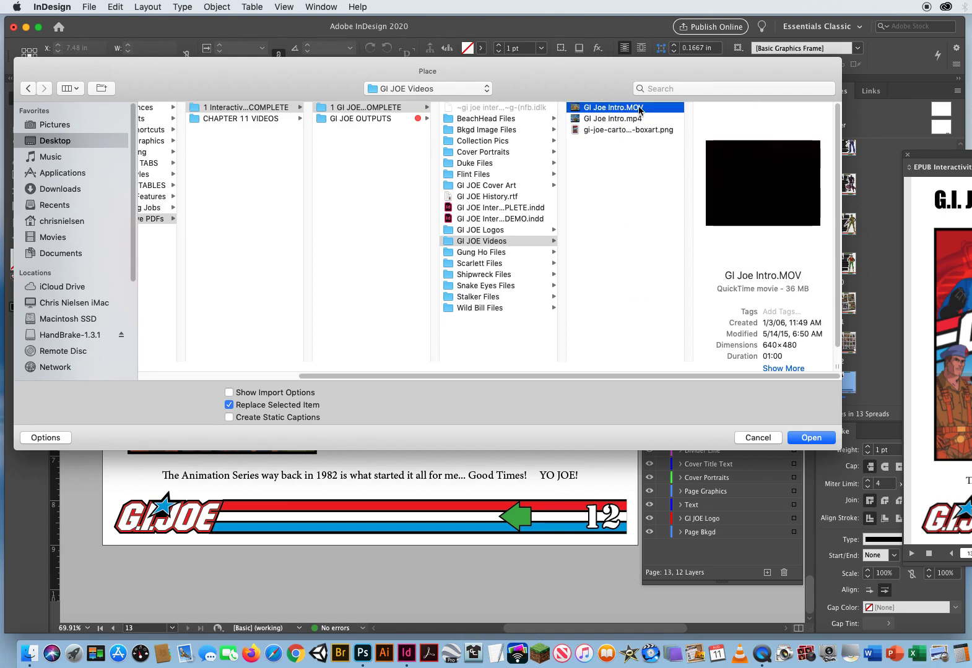
{"action": "left_click", "coordinate": [810, 438]}
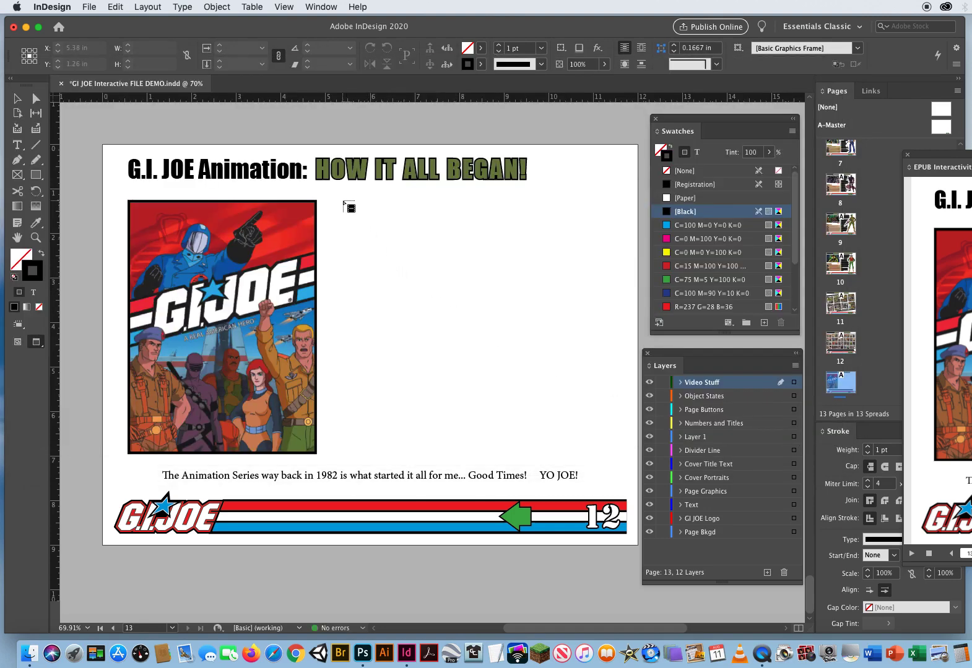
{"action": "left_click_drag", "start_coordinate": [344, 202], "coordinate": [602, 385]}
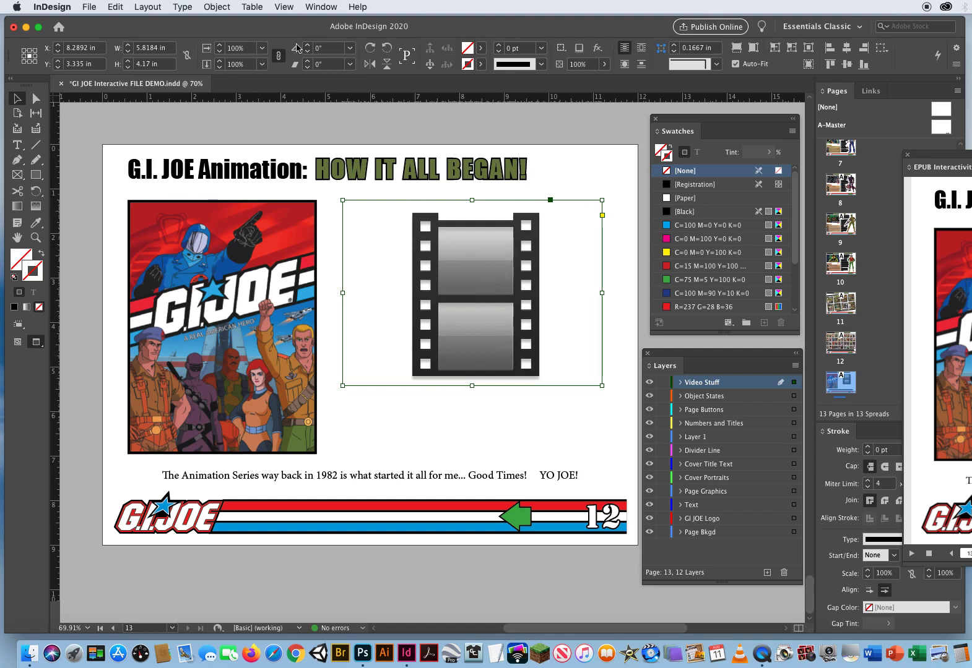
Show the Media panel from Window > Interactive and delete the placed MOV video frame.
{"action": "left_click", "coordinate": [318, 7]}
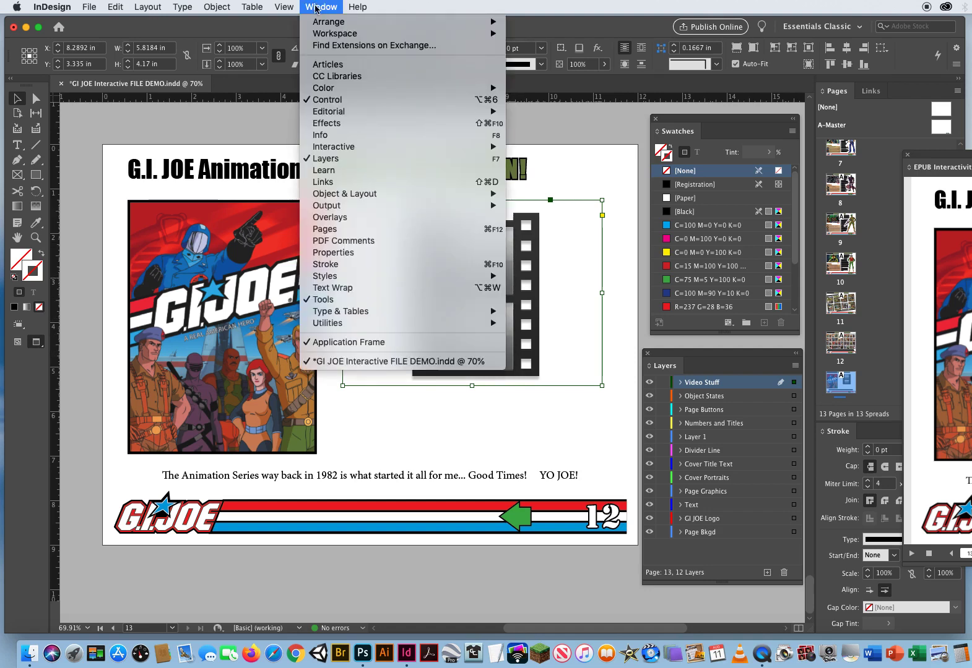
{"action": "mouse_move", "coordinate": [322, 149]}
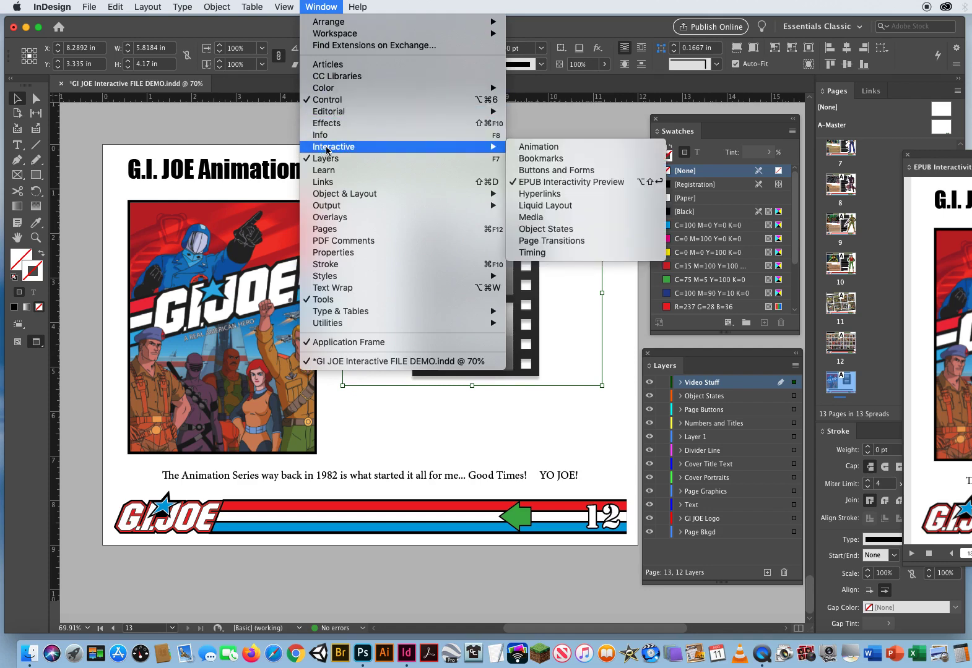
{"action": "left_click", "coordinate": [552, 221]}
{"action": "left_click_drag", "start_coordinate": [204, 171], "coordinate": [168, 123]}
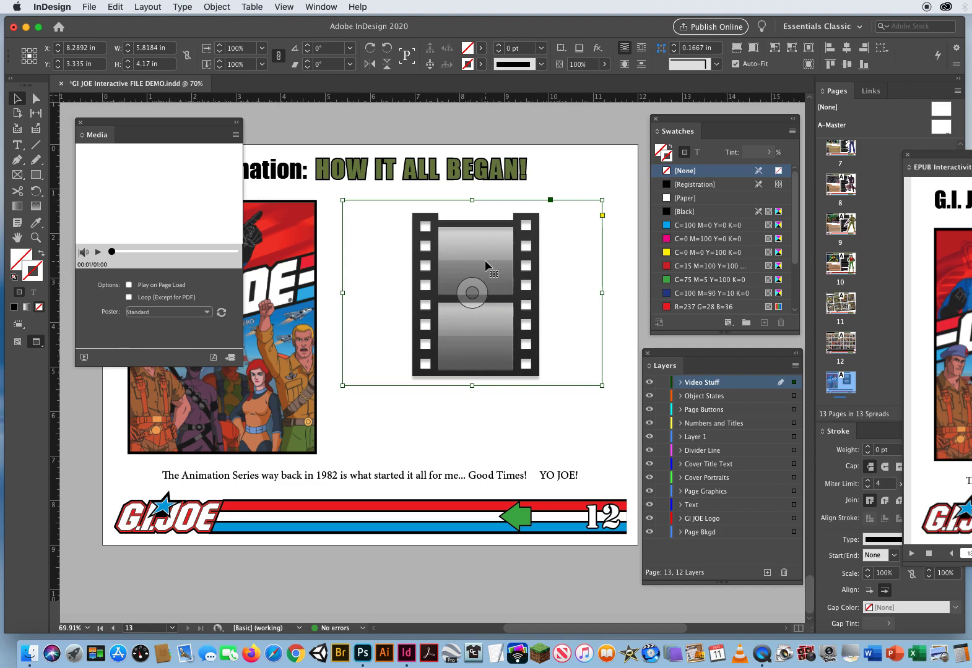
{"action": "key", "text": "Delete"}
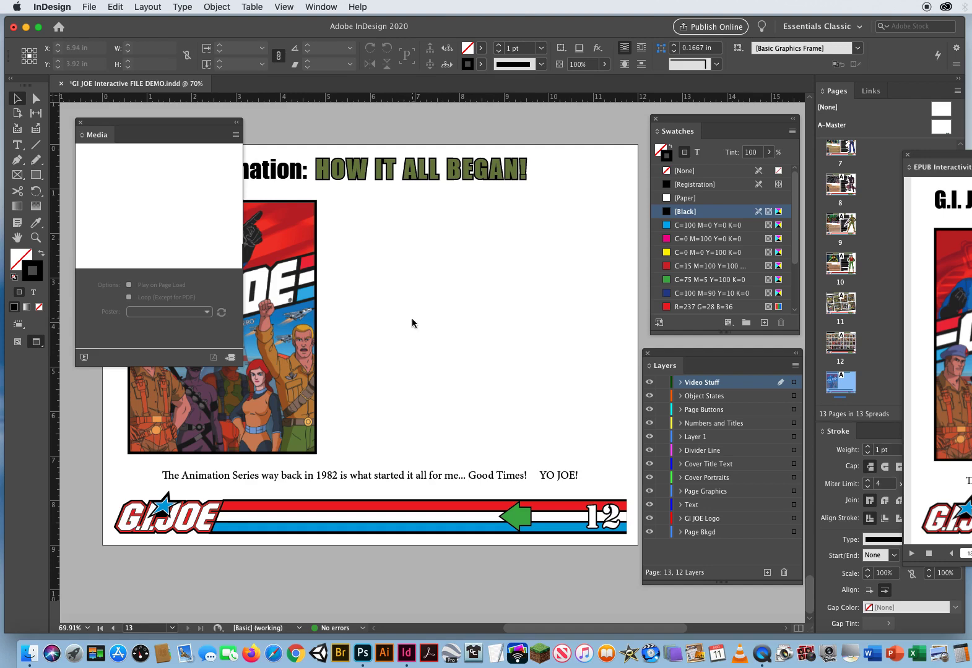
Place GI Joe Intro.mp4 in a frame beside the poster, nudged slightly right.
{"action": "key", "text": "super+d"}
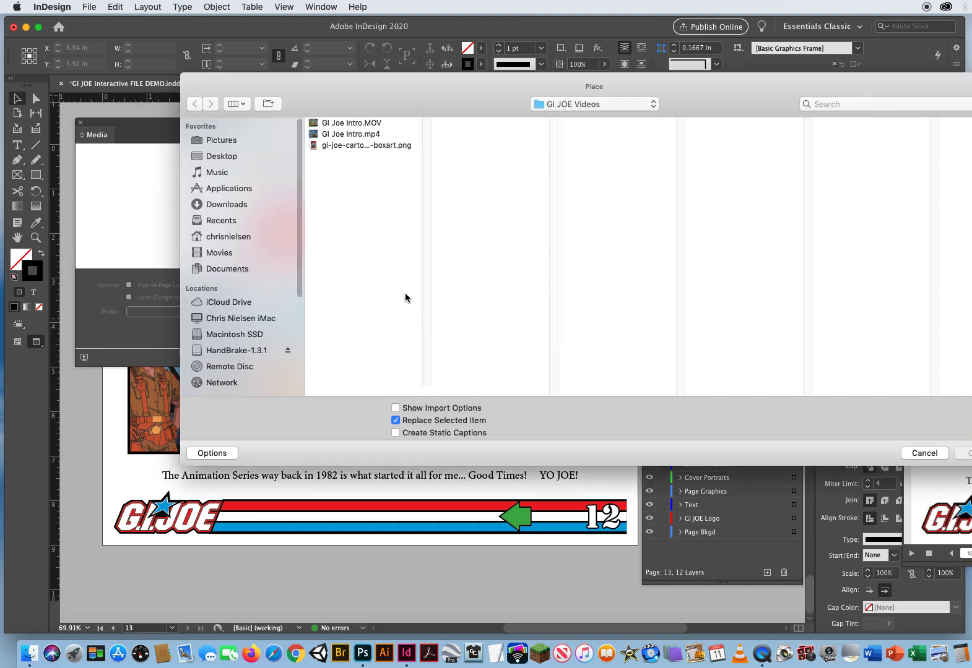
{"action": "left_click", "coordinate": [381, 134]}
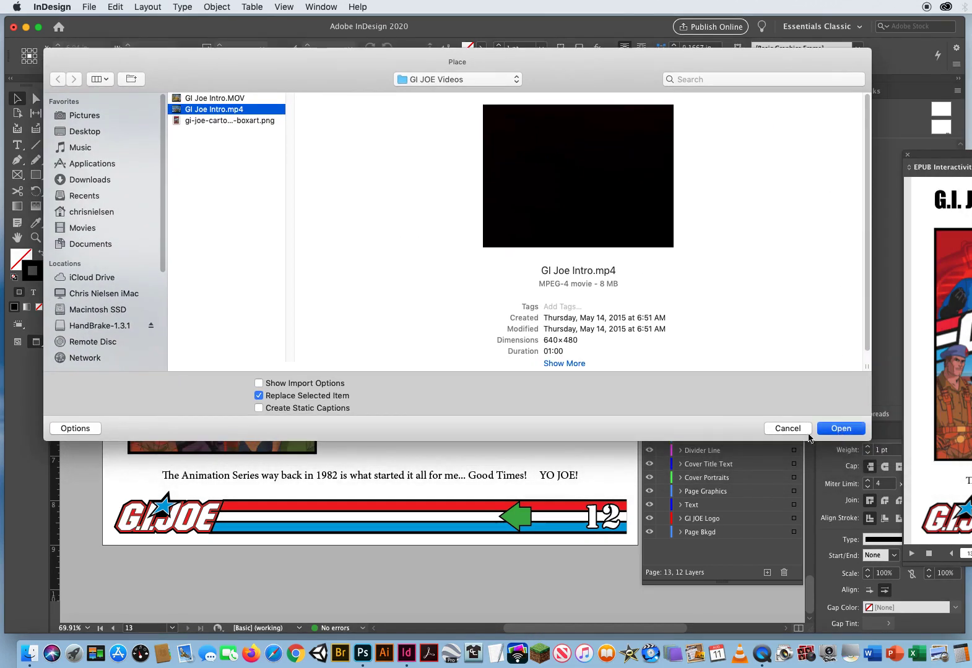
{"action": "left_click", "coordinate": [818, 431]}
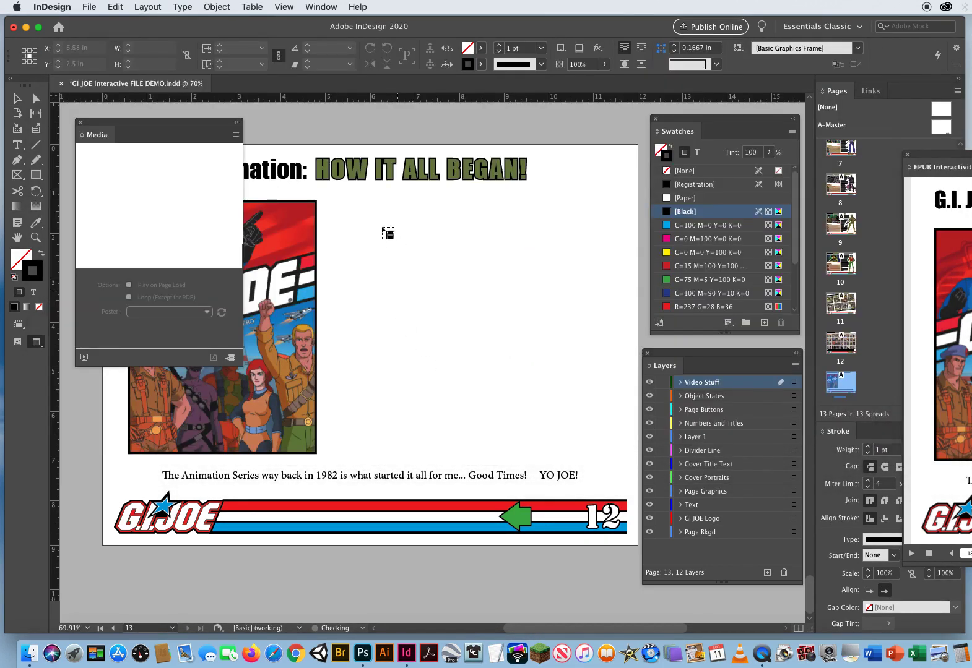
{"action": "left_click_drag", "start_coordinate": [341, 200], "coordinate": [601, 374]}
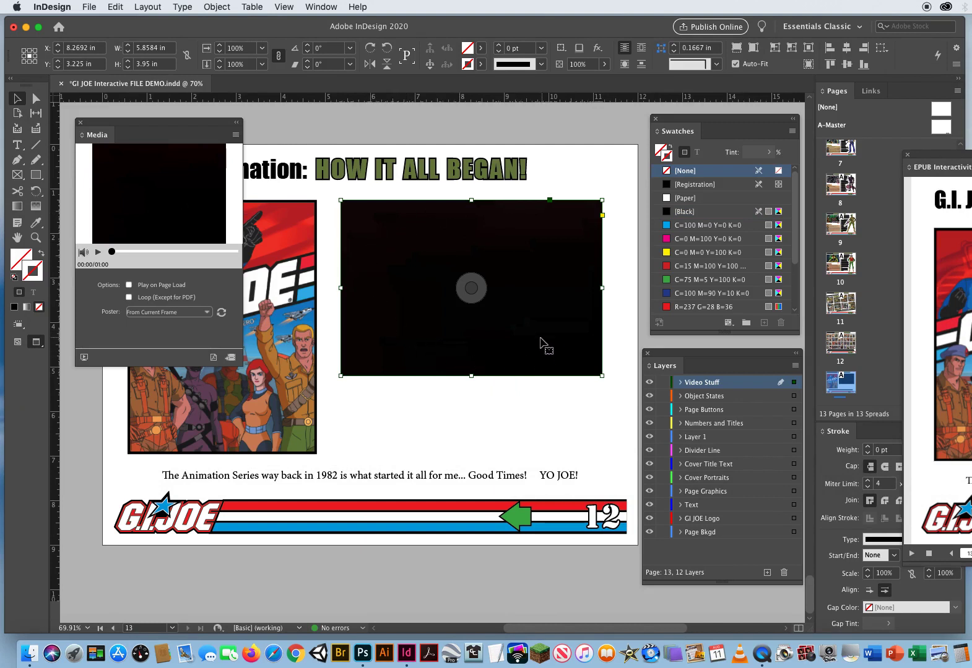
{"action": "left_click_drag", "start_coordinate": [537, 341], "coordinate": [543, 341]}
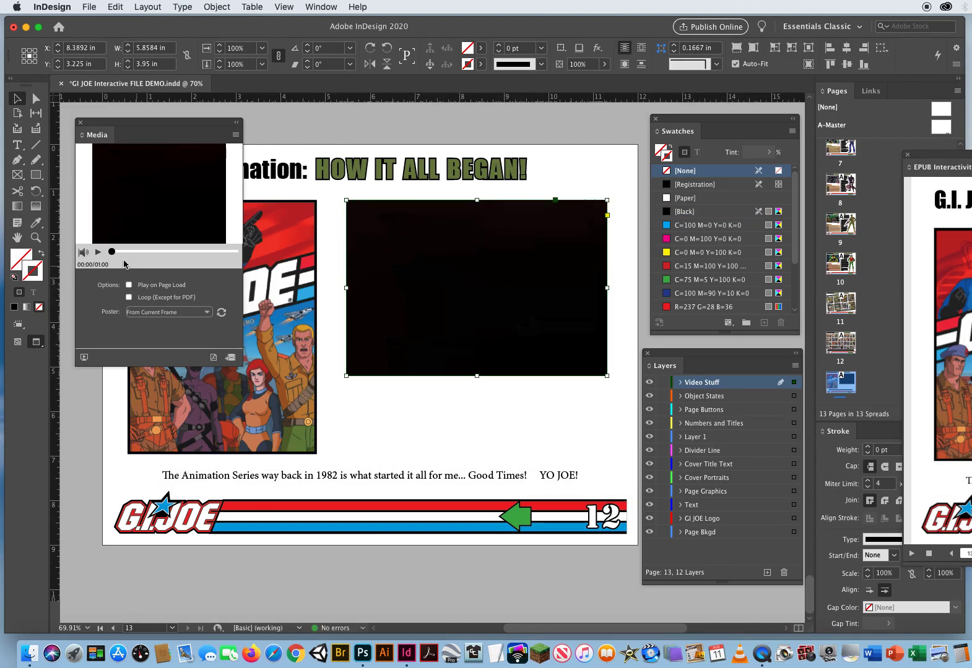
Play and pause the video preview in the Media panel, then deselect the frame.
{"action": "left_click", "coordinate": [98, 253]}
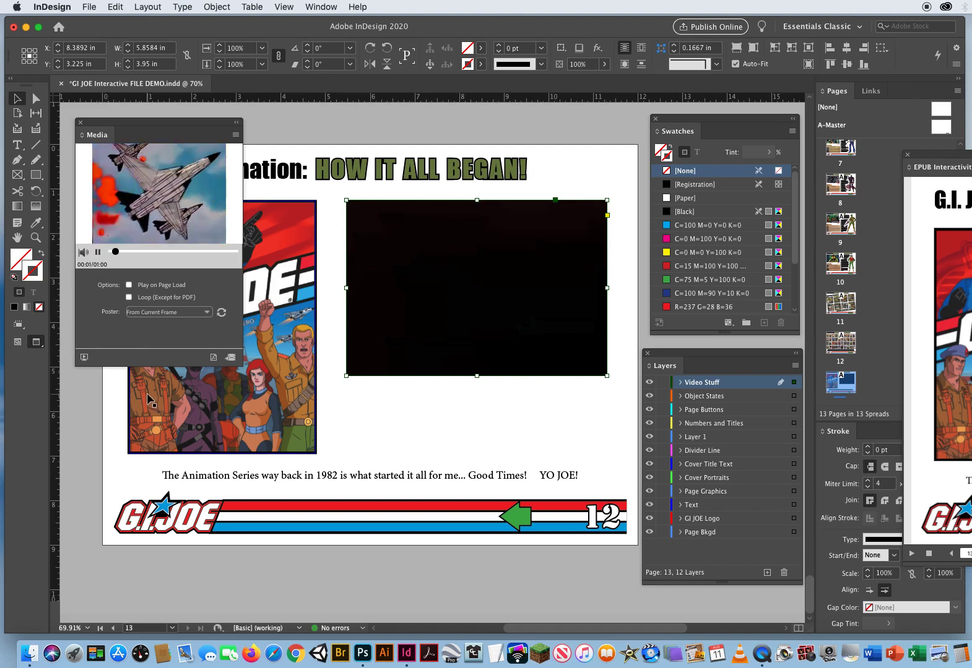
{"action": "left_click", "coordinate": [98, 252]}
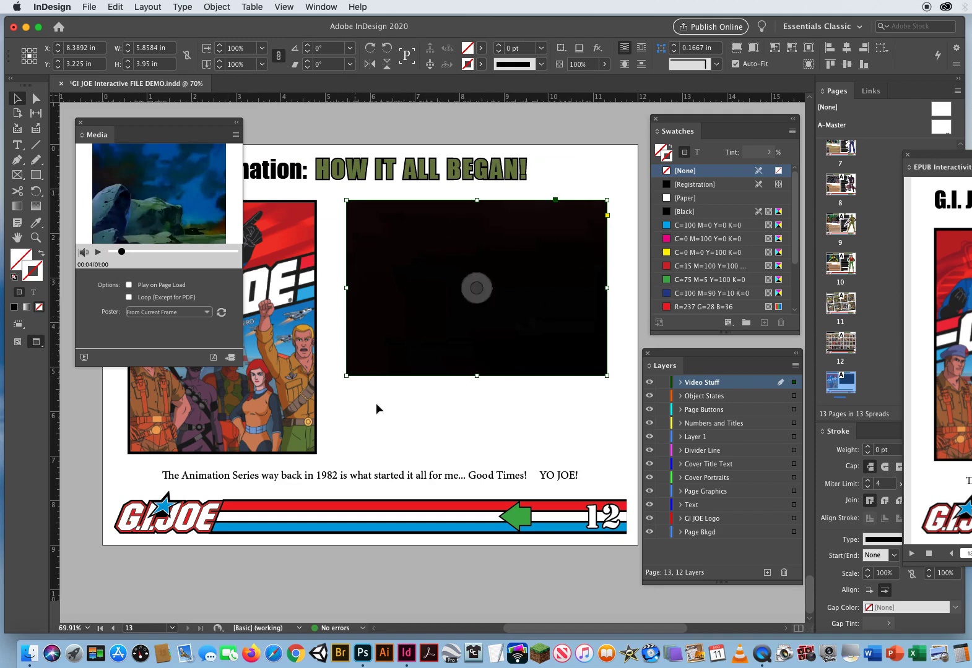
{"action": "left_click", "coordinate": [362, 430]}
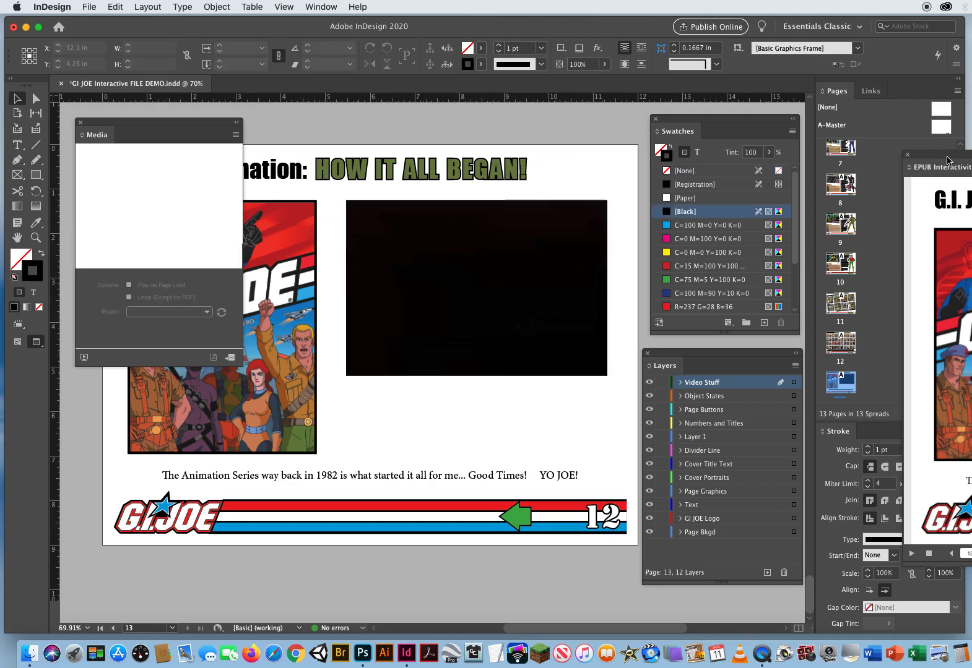
Preview the Wild Bill pages in the EPUB Interactivity Preview, then move it to the far right.
{"action": "left_click_drag", "start_coordinate": [943, 155], "coordinate": [295, 145]}
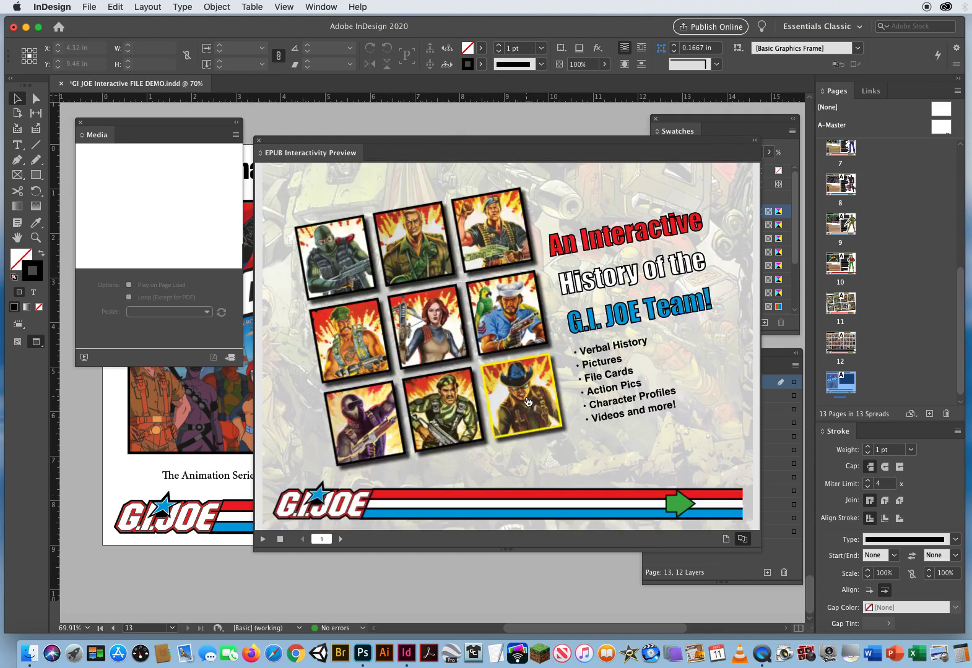
{"action": "left_click", "coordinate": [524, 396]}
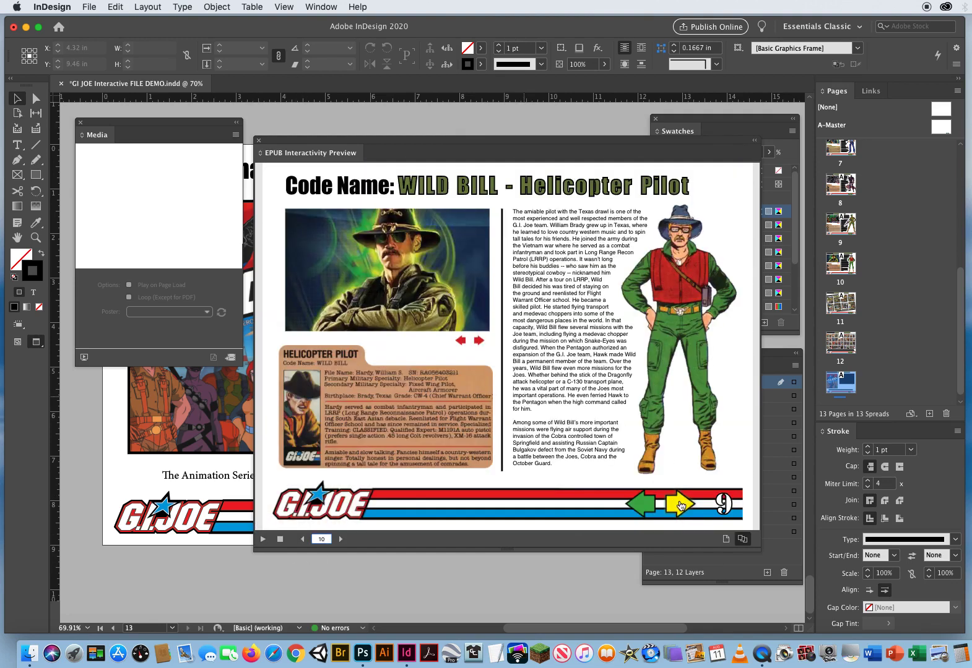
{"action": "left_click", "coordinate": [678, 506]}
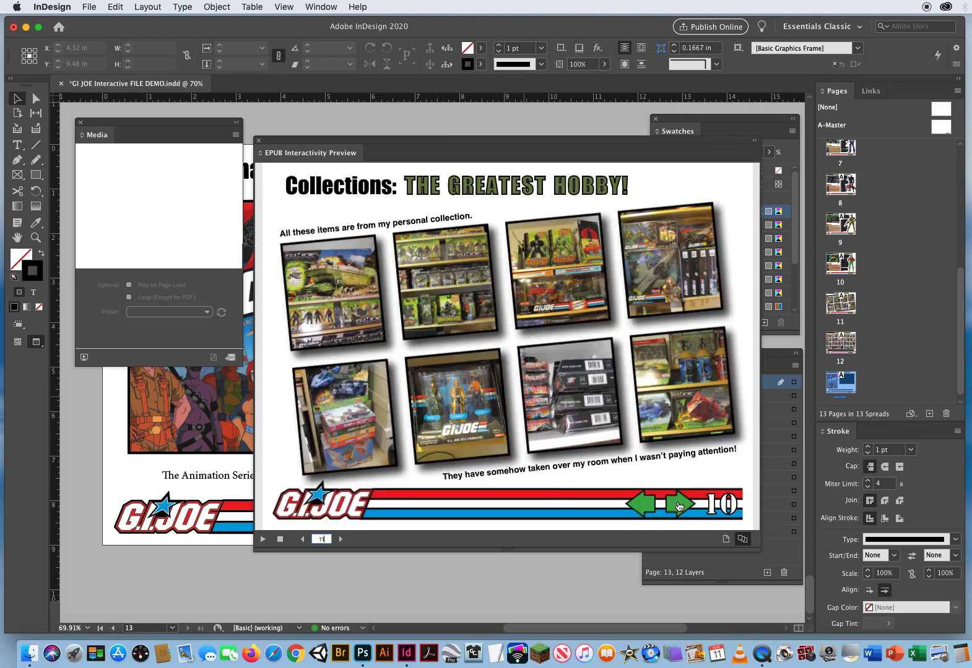
{"action": "left_click", "coordinate": [679, 507]}
{"action": "left_click", "coordinate": [679, 506]}
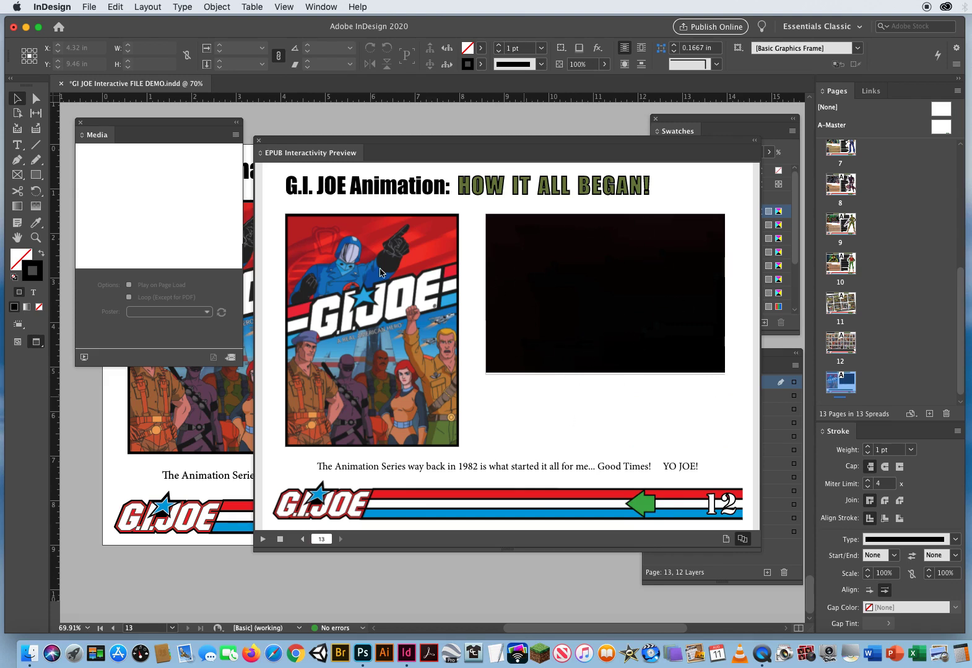
{"action": "left_click_drag", "start_coordinate": [281, 138], "coordinate": [928, 167]}
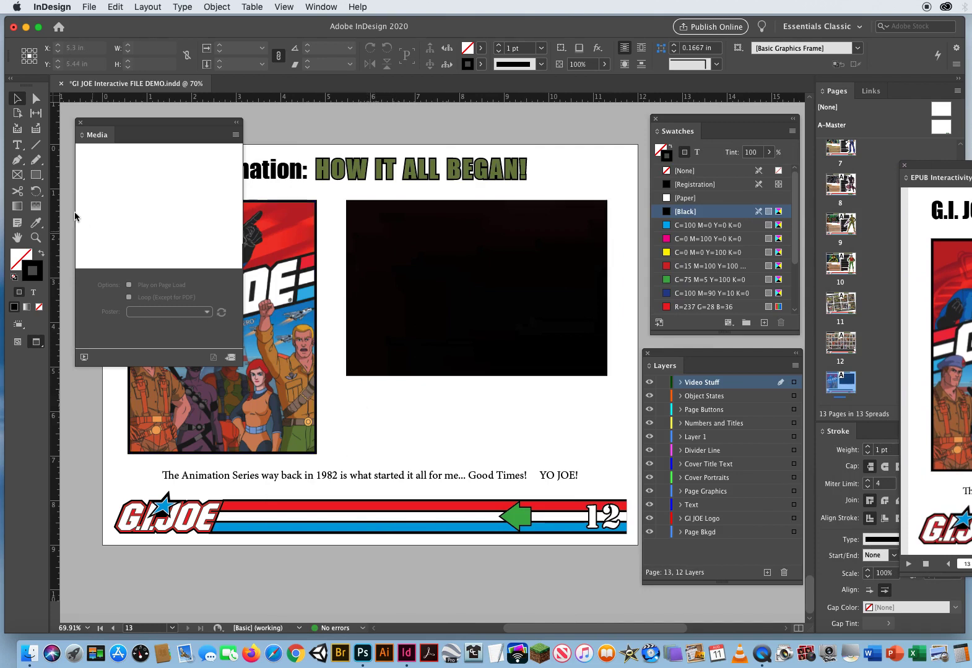
Draw a text frame below the video and type PLAY.
{"action": "left_click", "coordinate": [17, 146]}
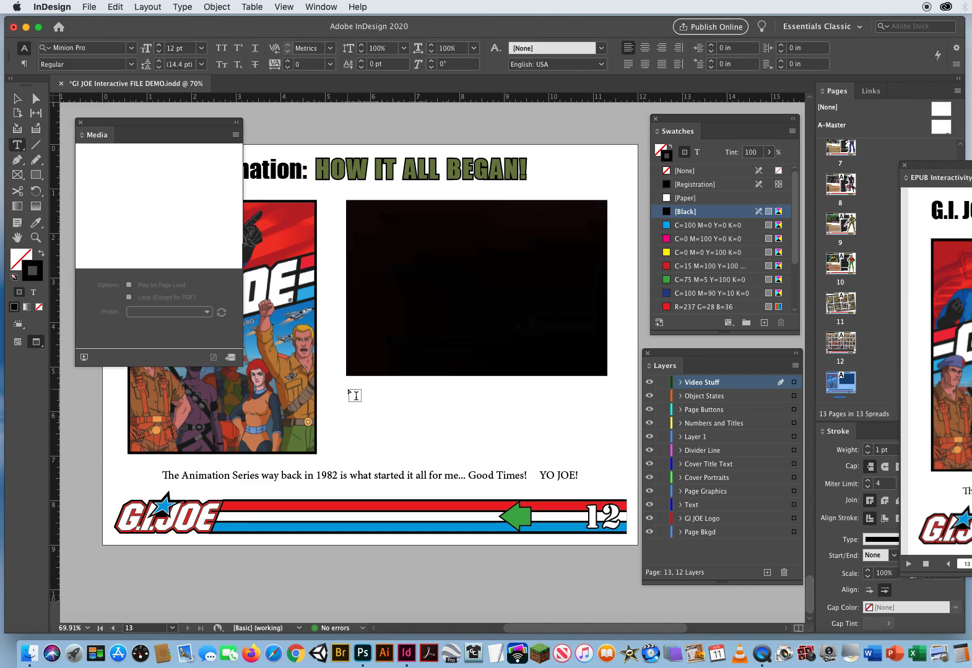
{"action": "left_click_drag", "start_coordinate": [345, 387], "coordinate": [406, 415]}
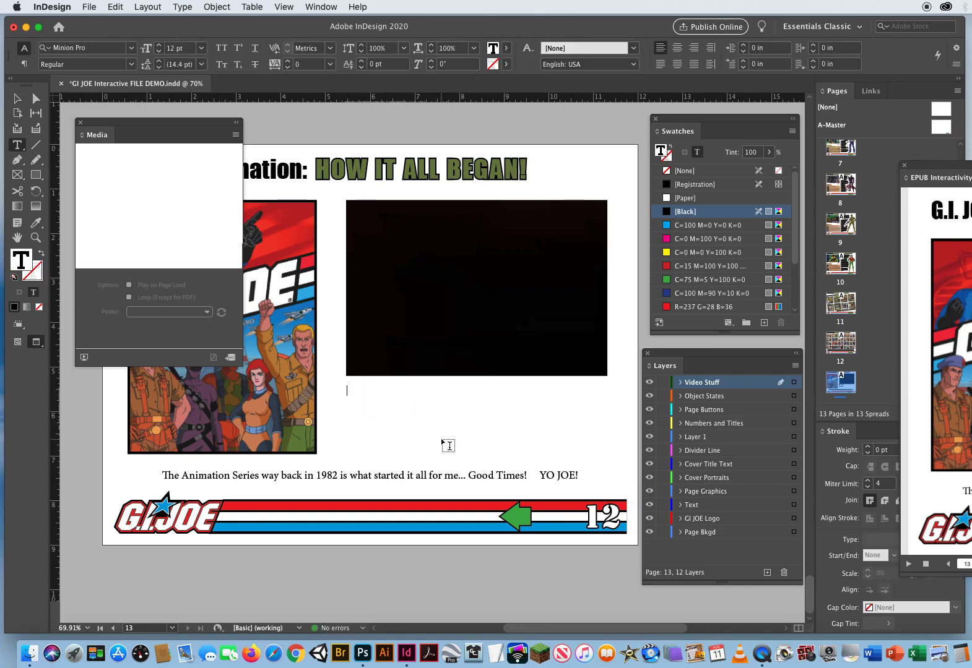
{"action": "type", "text": "PLAY"}
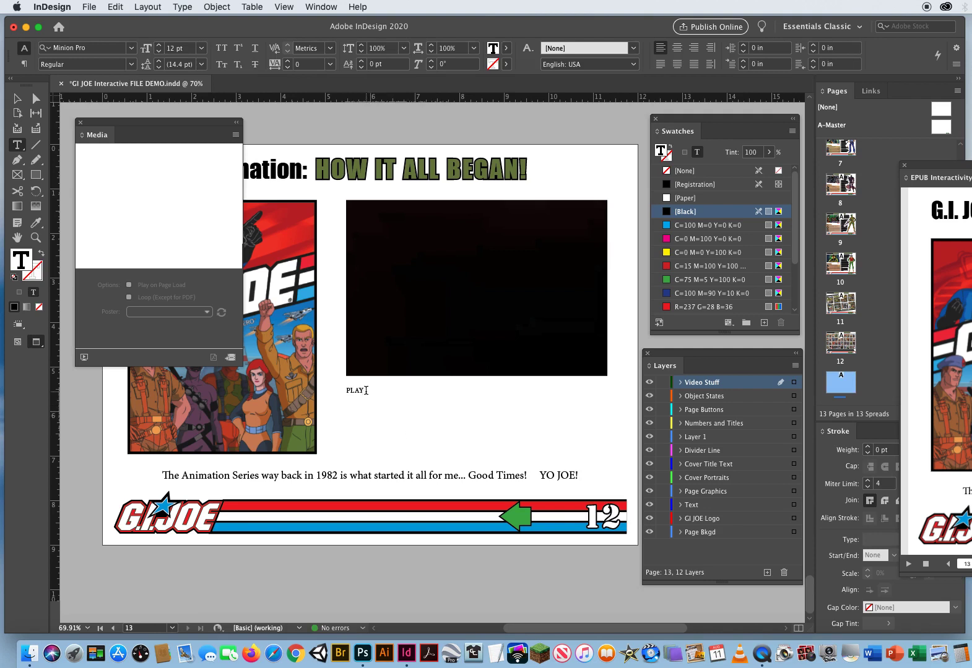
Set the PLAY text to Arial Black in the Character panel.
{"action": "left_click_drag", "start_coordinate": [365, 390], "coordinate": [345, 390]}
{"action": "key", "text": "super+t"}
{"action": "left_click_drag", "start_coordinate": [606, 162], "coordinate": [529, 148]}
{"action": "left_click", "coordinate": [633, 176]}
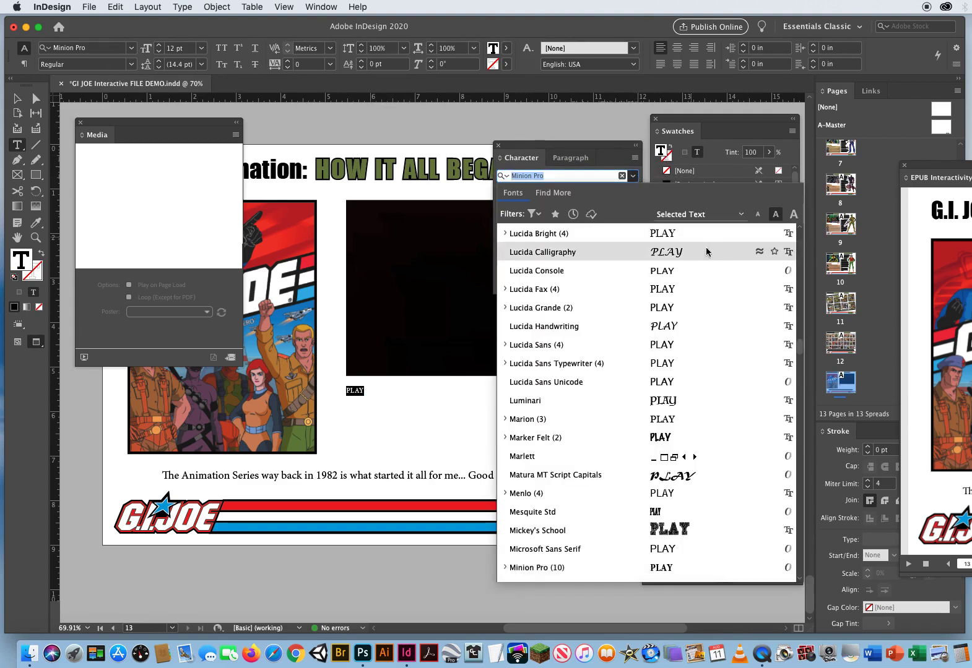
{"action": "scroll", "coordinate": [650, 266], "scroll_direction": "up", "scroll_amount": 15}
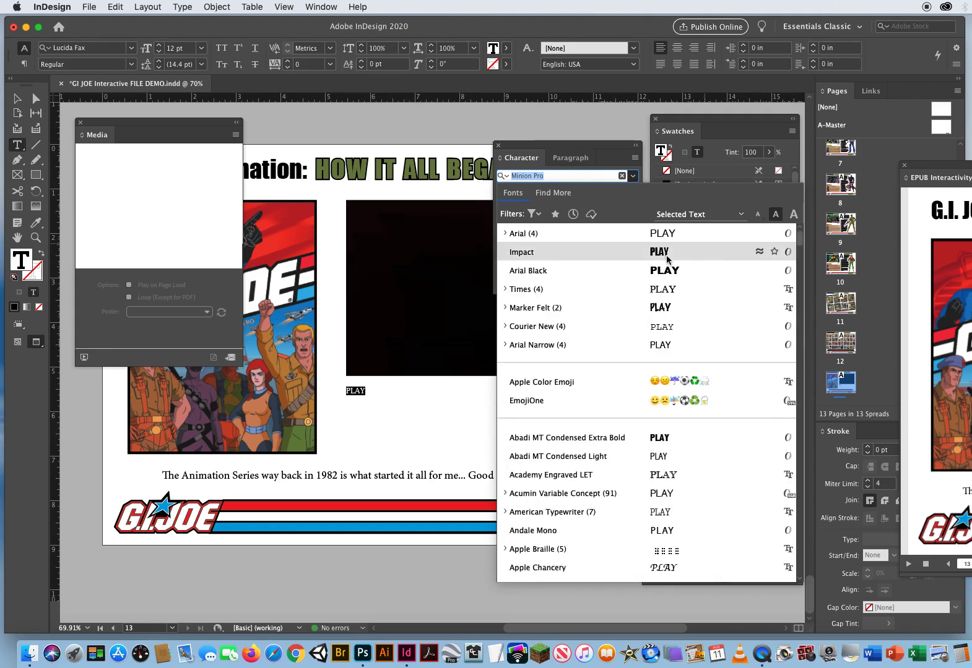
{"action": "left_click", "coordinate": [555, 271]}
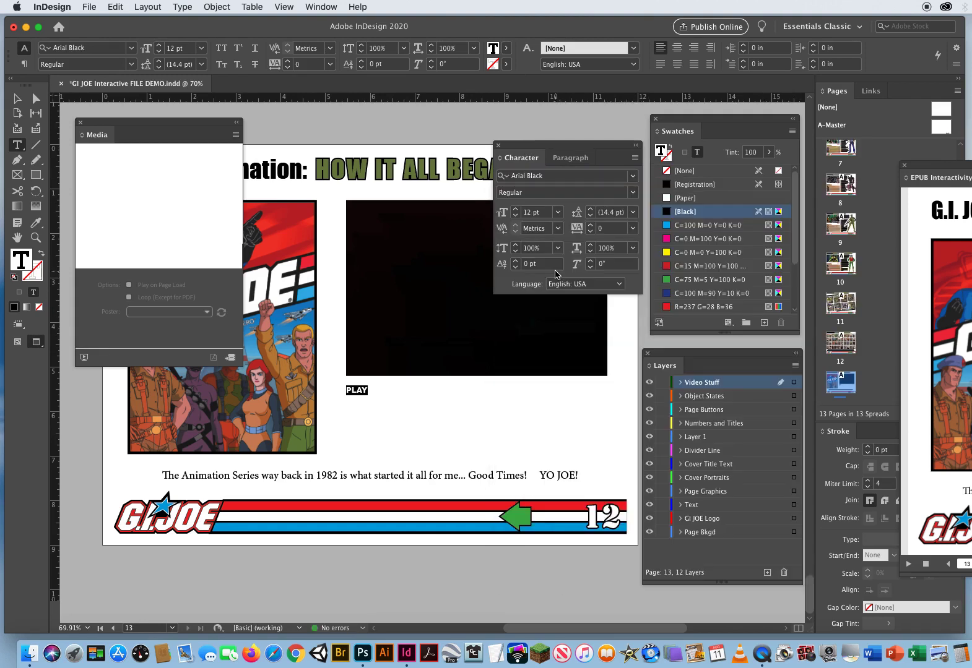
{"action": "left_click", "coordinate": [17, 99]}
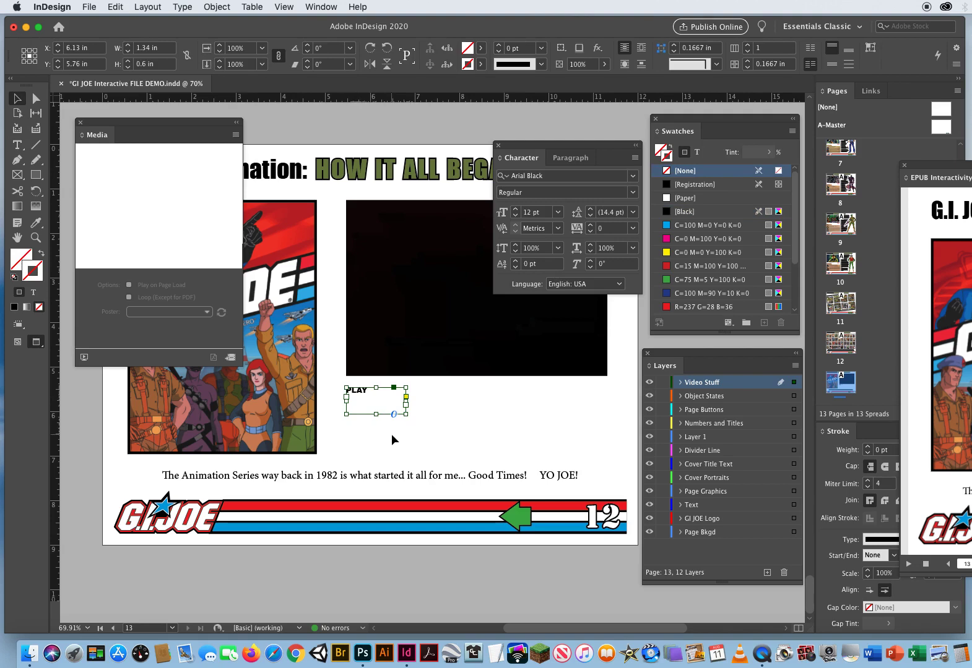
Centre the PLAY text horizontally with Align Center.
{"action": "key", "text": "w"}
{"action": "left_click", "coordinate": [421, 436]}
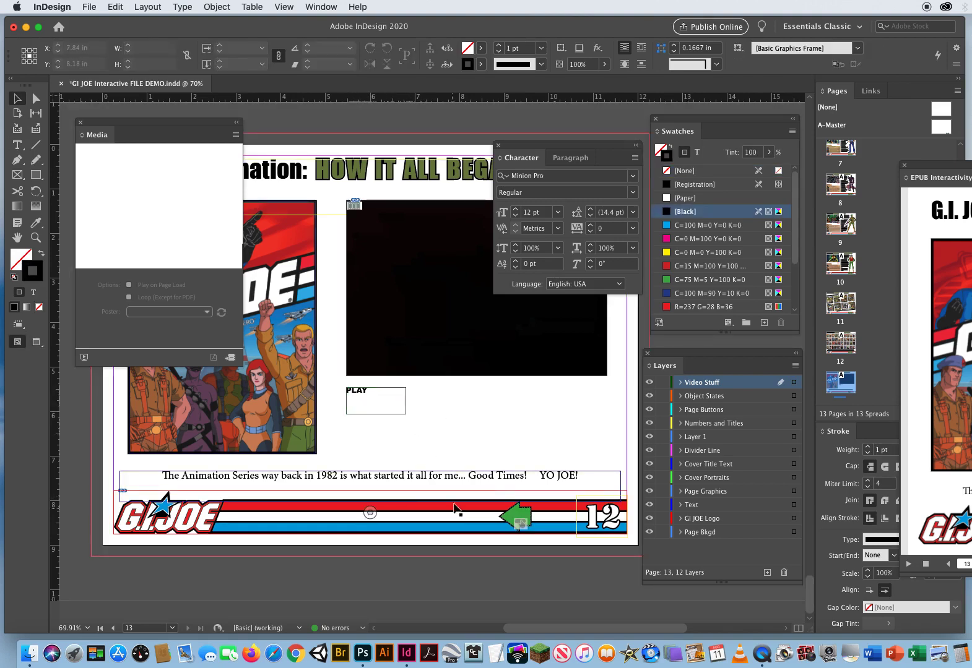
{"action": "key", "text": "t"}
{"action": "left_click", "coordinate": [369, 392]}
{"action": "left_click_drag", "start_coordinate": [369, 392], "coordinate": [325, 391]}
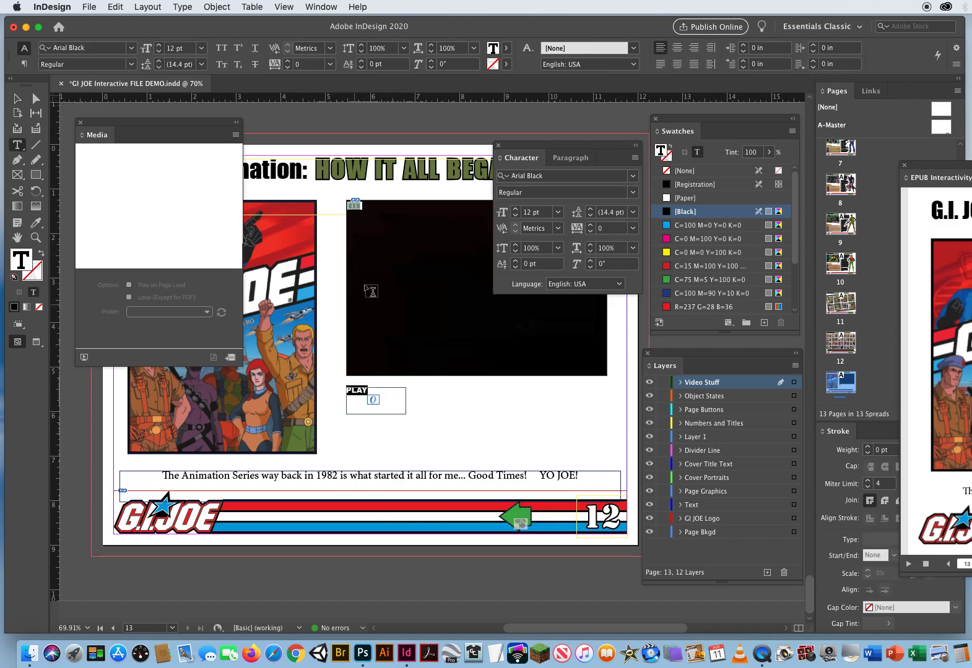
{"action": "left_click", "coordinate": [677, 49]}
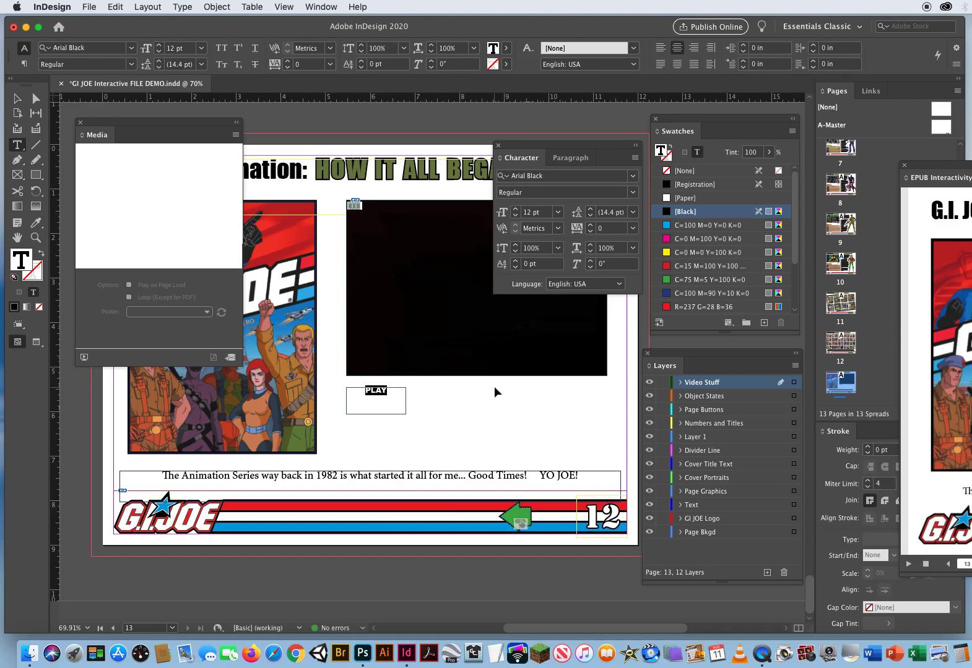
Set the frame's Vertical Justification to Center in Text Frame Options.
{"action": "key", "text": "super+b"}
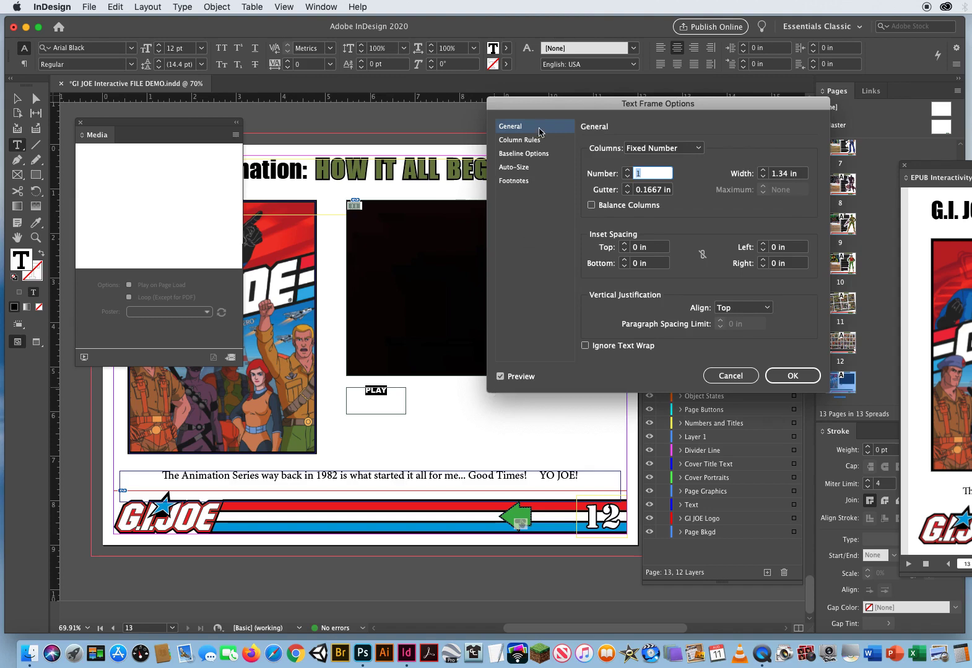
{"action": "left_click_drag", "start_coordinate": [560, 104], "coordinate": [503, 93]}
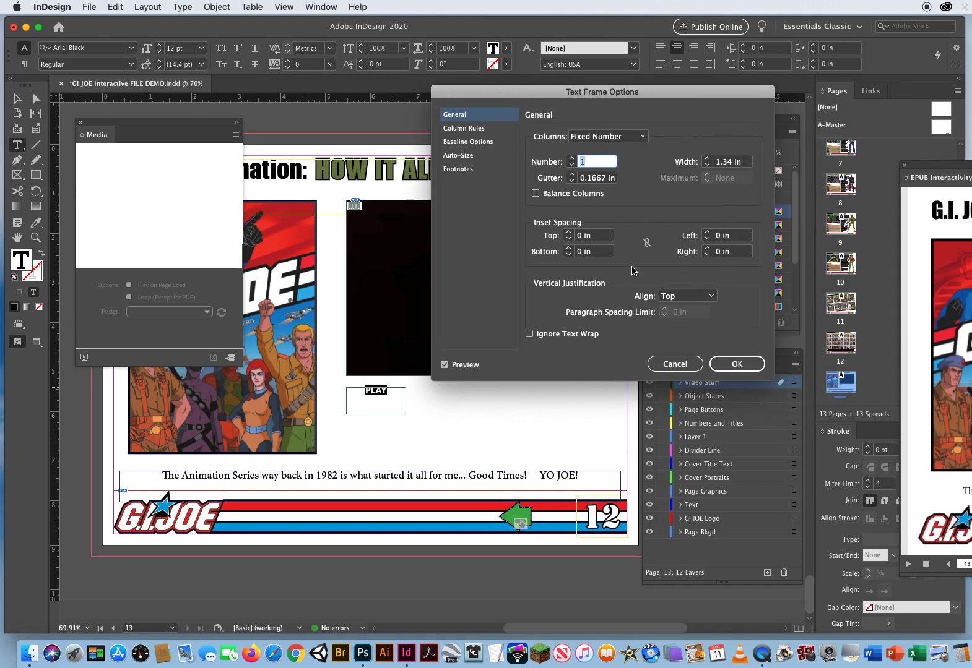
{"action": "left_click", "coordinate": [686, 297]}
{"action": "left_click", "coordinate": [683, 323]}
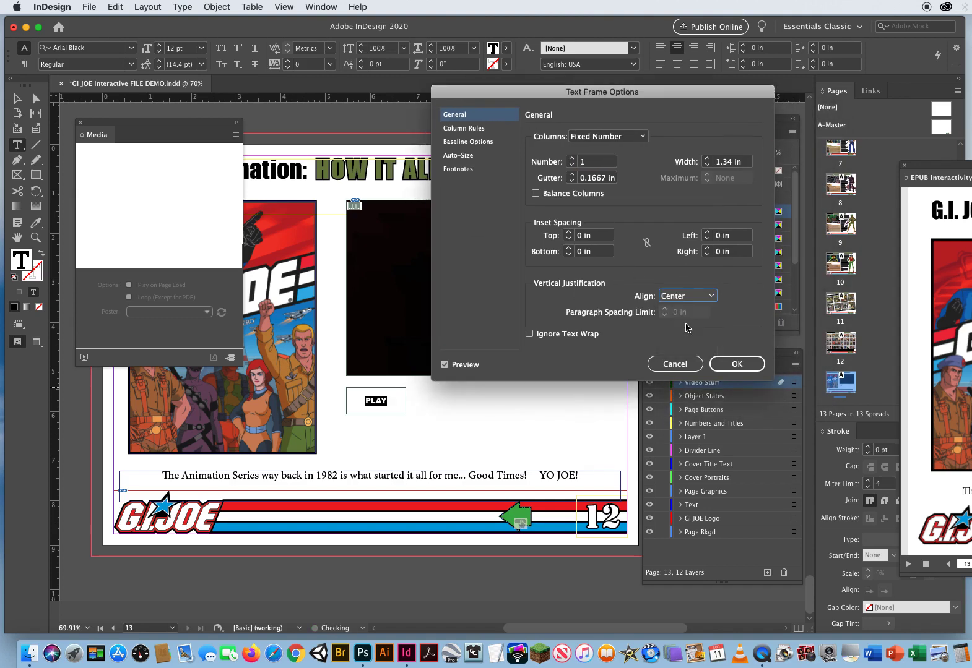
Apply the frame options and raise the PLAY font size to 18 pt.
{"action": "left_click", "coordinate": [735, 364]}
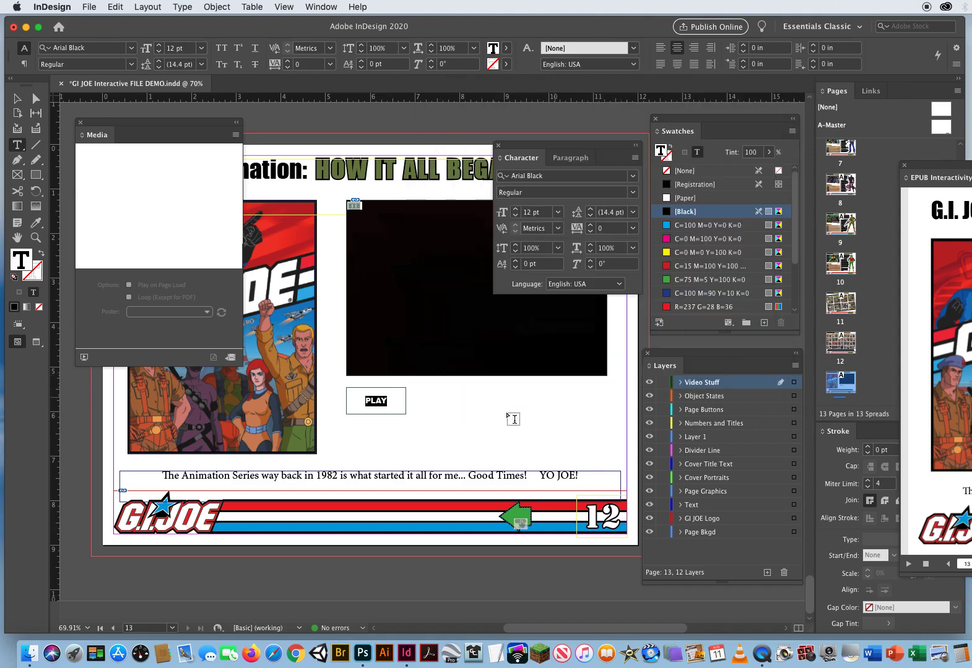
{"action": "left_click", "coordinate": [545, 212]}
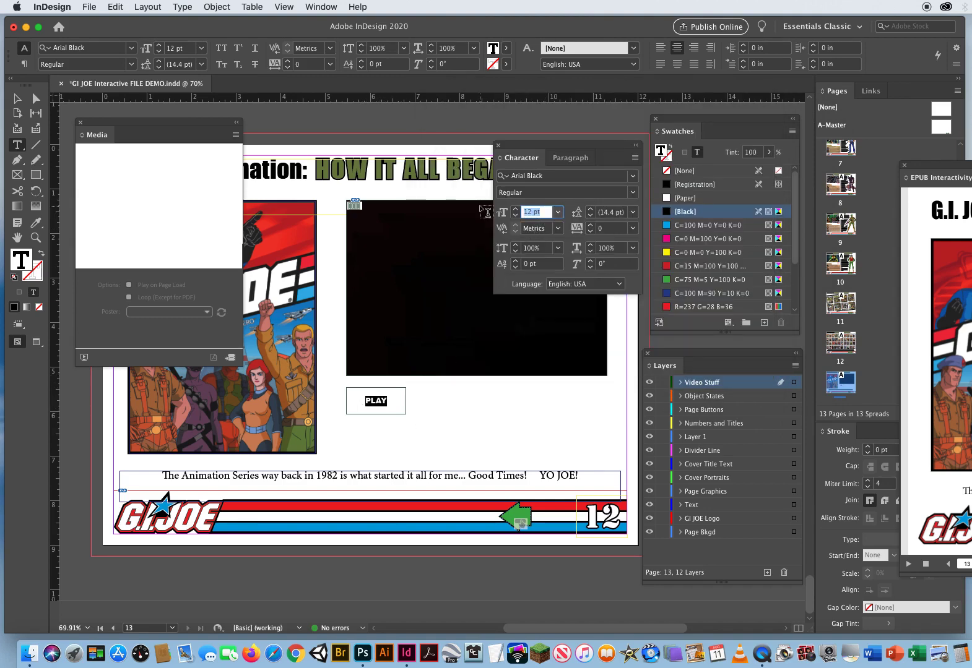
{"action": "key", "text": "Up"}
{"action": "key", "text": "Up"}
{"action": "key", "text": "Up"}
{"action": "key", "text": "Up"}
{"action": "key", "text": "Up"}
{"action": "key", "text": "Up"}
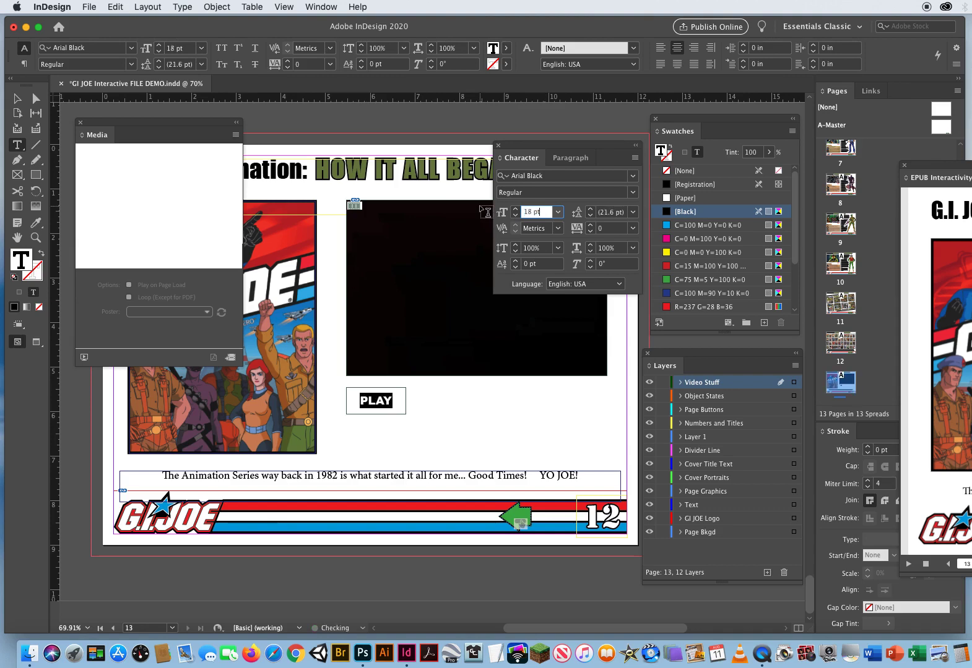
{"action": "left_click", "coordinate": [18, 98]}
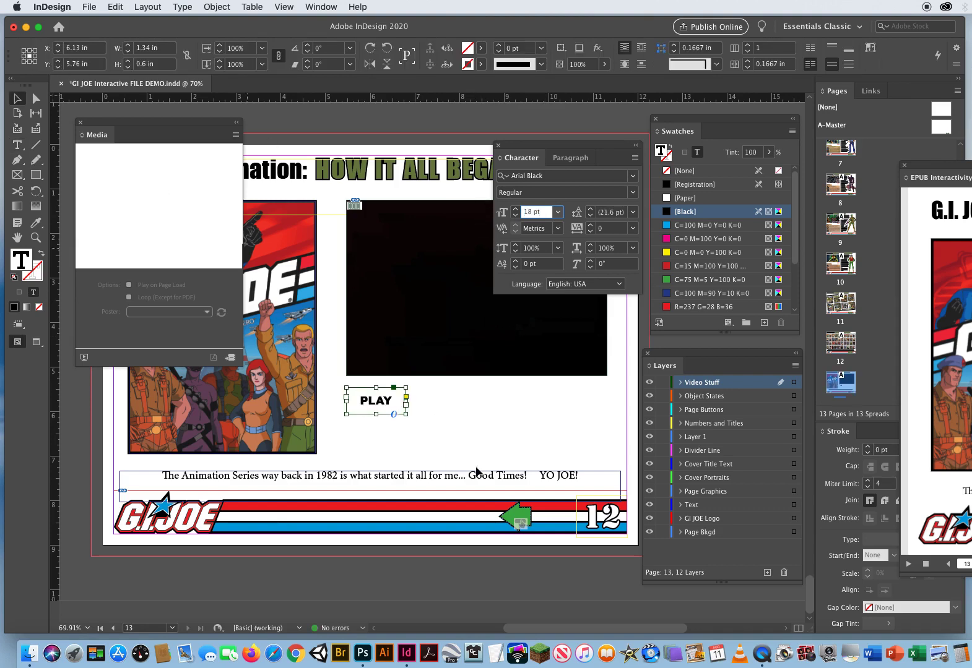
{"action": "left_click", "coordinate": [374, 460]}
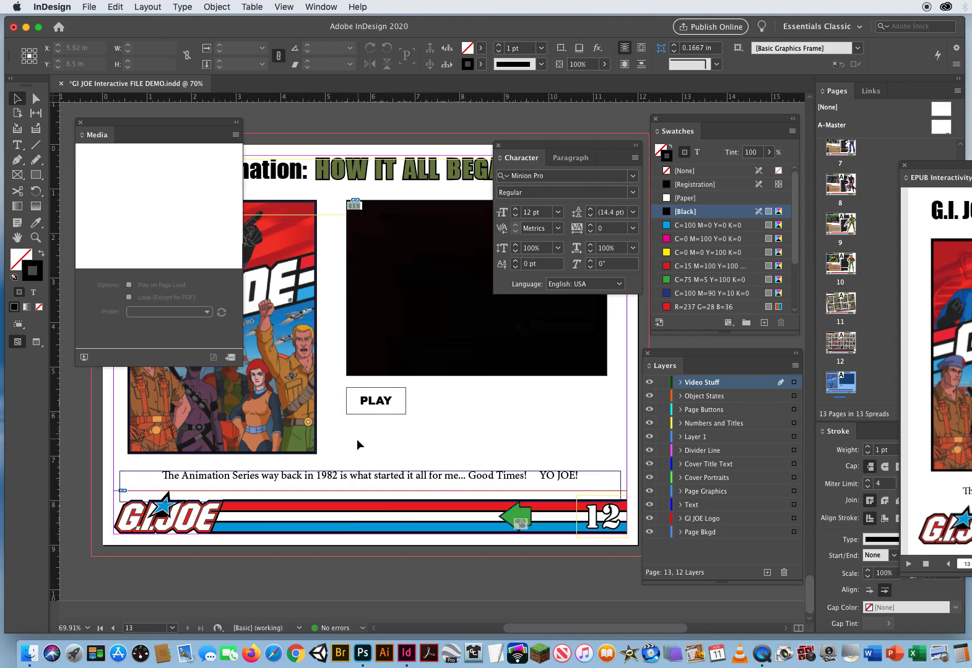
Fill the PLAY text frame with the [Black] swatch.
{"action": "left_click_drag", "start_coordinate": [357, 439], "coordinate": [392, 394]}
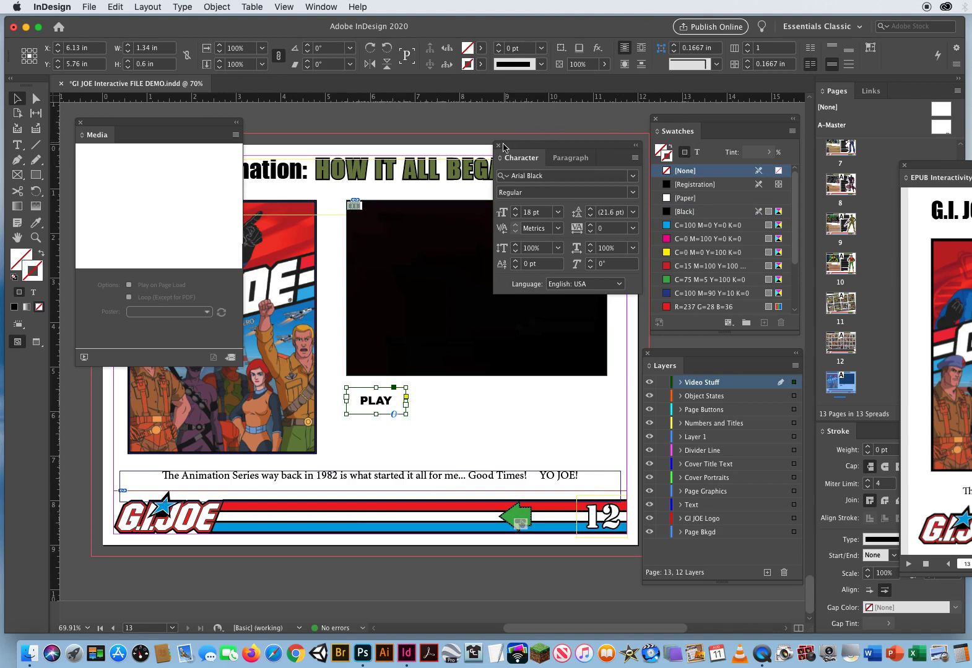
{"action": "left_click", "coordinate": [498, 146]}
{"action": "left_click_drag", "start_coordinate": [658, 355], "coordinate": [737, 375]}
{"action": "left_click_drag", "start_coordinate": [687, 126], "coordinate": [628, 137]}
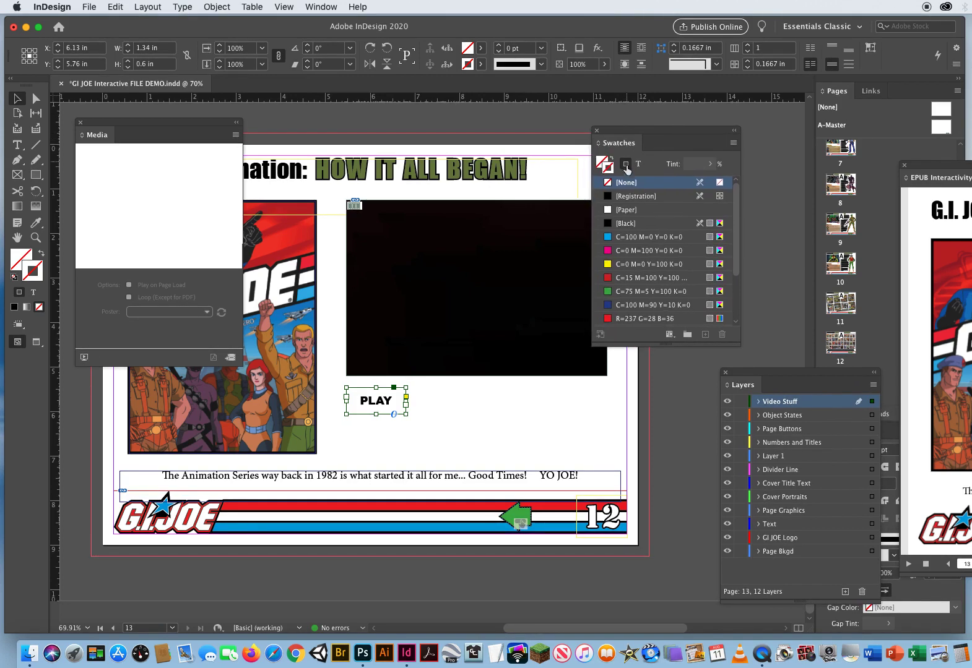
{"action": "left_click", "coordinate": [599, 163]}
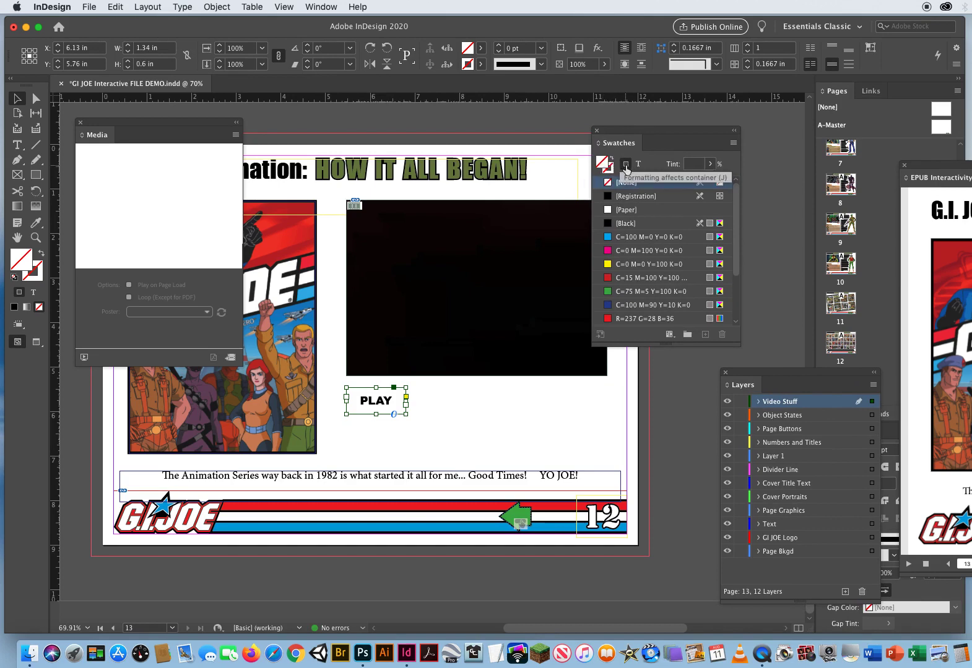
{"action": "left_click", "coordinate": [632, 224]}
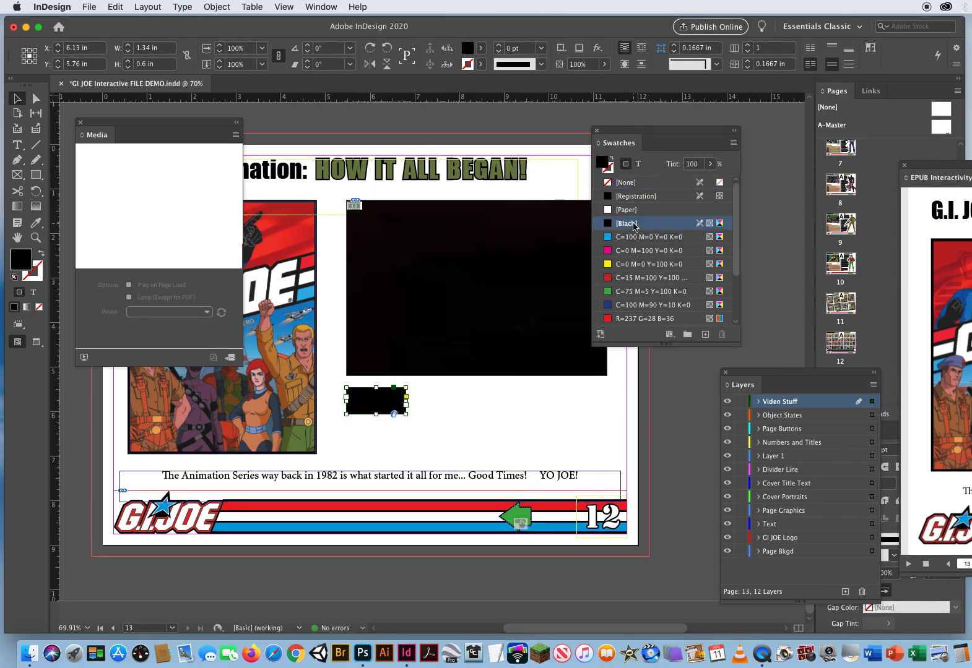
Make the PLAY text white with the [Paper] swatch.
{"action": "left_click", "coordinate": [638, 164]}
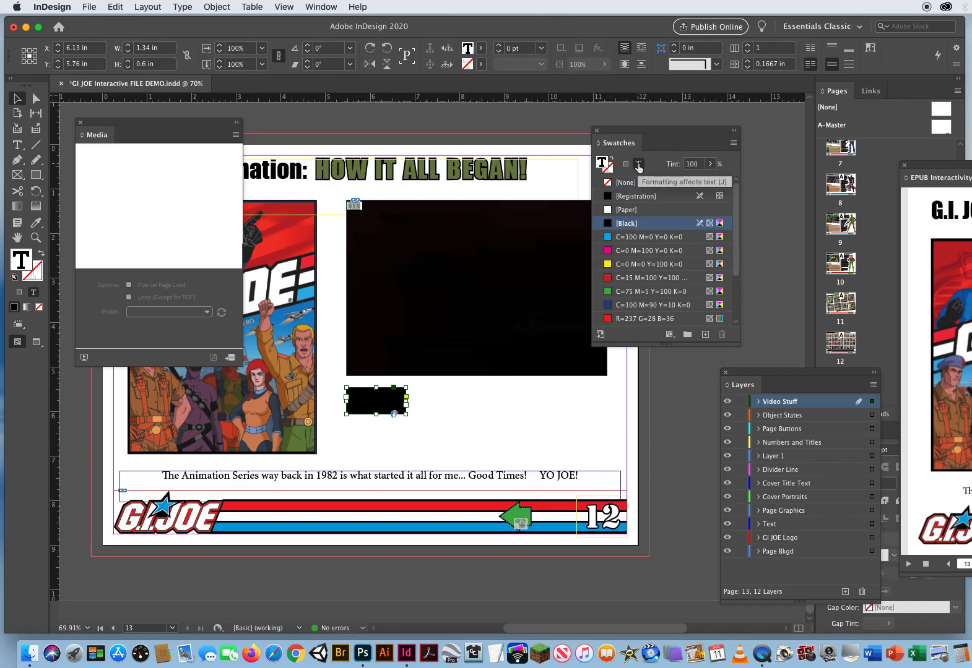
{"action": "left_click", "coordinate": [664, 211]}
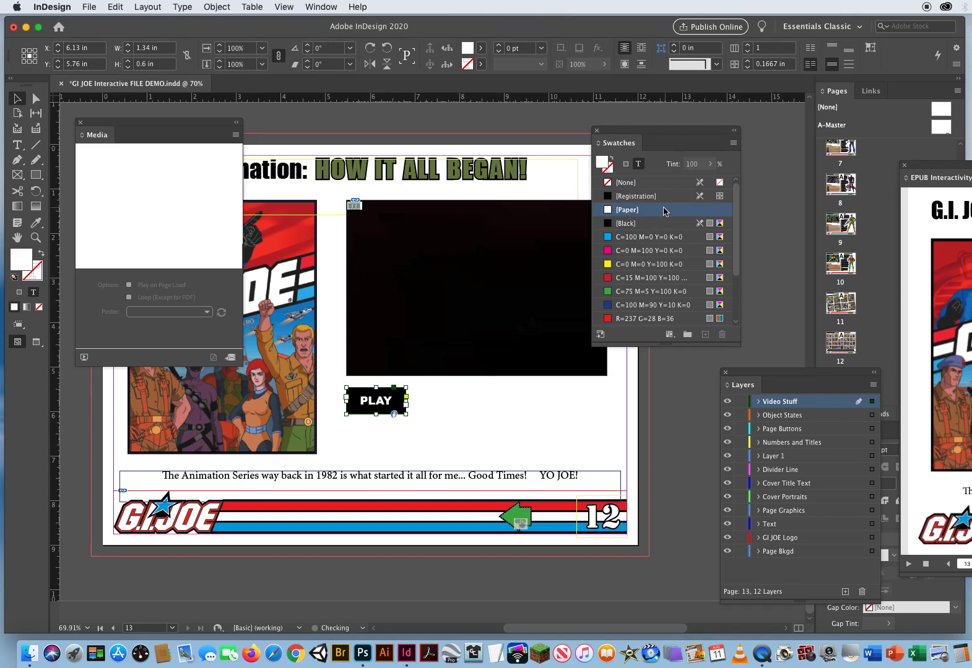
{"action": "left_click", "coordinate": [696, 415]}
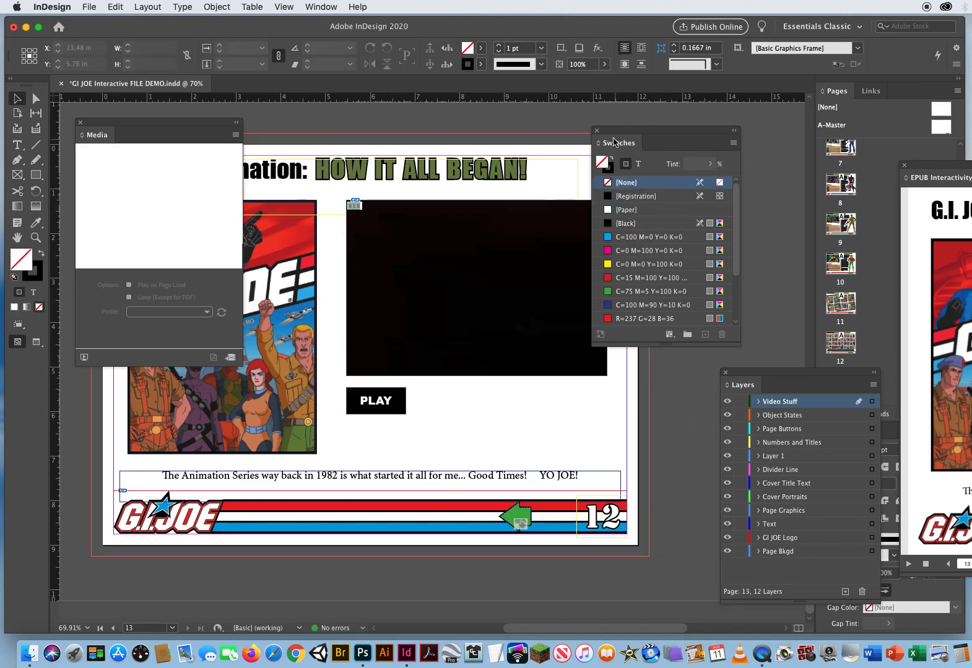
Drag the PLAY button to sit just below the video frame's left edge, at Y 5.9 in.
{"action": "left_click_drag", "start_coordinate": [612, 139], "coordinate": [645, 124]}
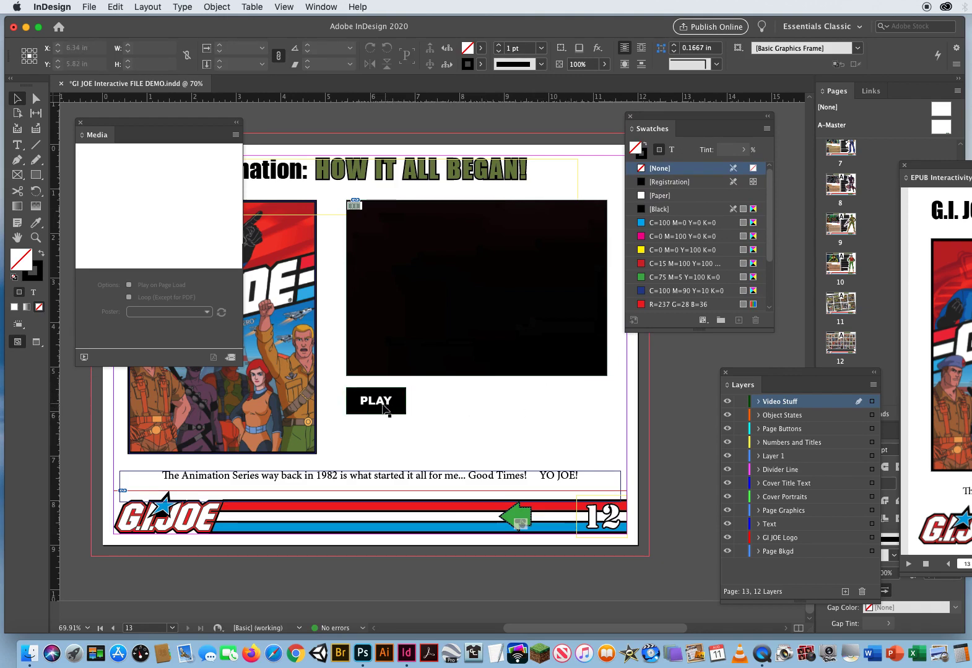
{"action": "left_click_drag", "start_coordinate": [380, 403], "coordinate": [369, 408]}
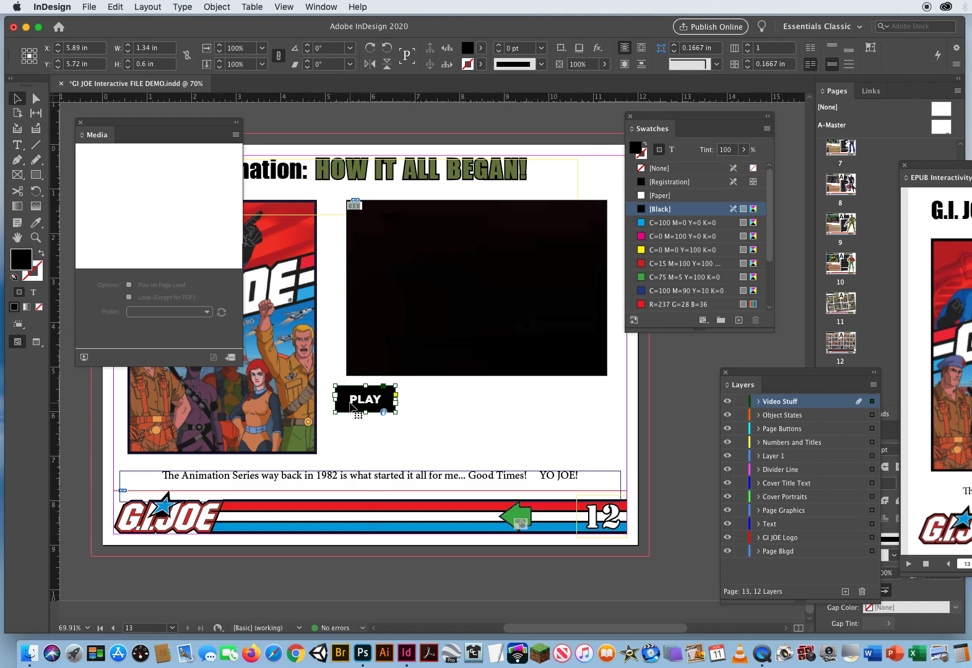
{"action": "left_click", "coordinate": [422, 426]}
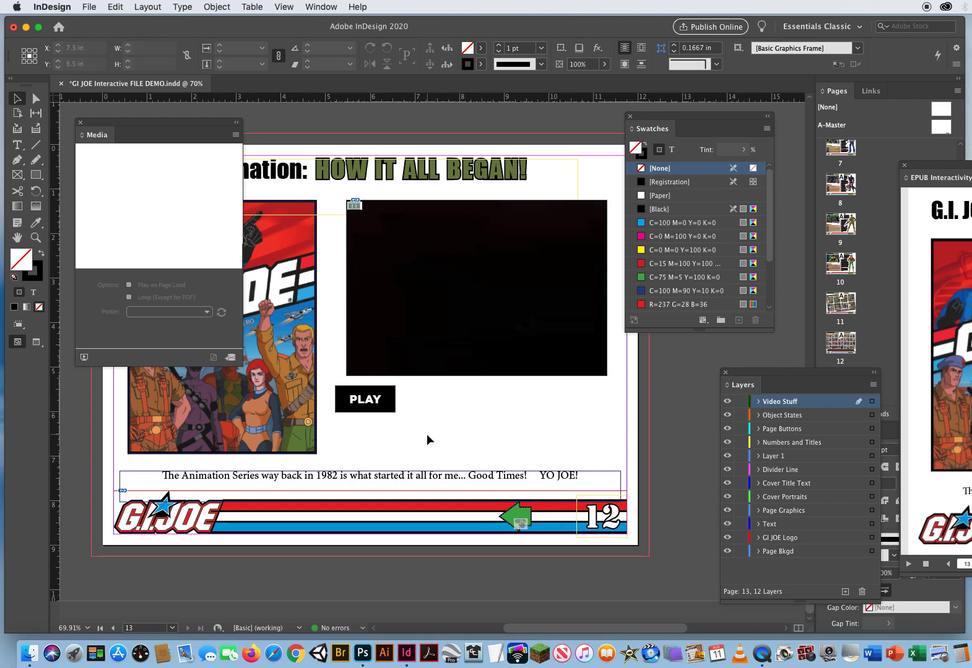
{"action": "mouse_move", "coordinate": [372, 401]}
{"action": "left_mouse_down"}
{"action": "mouse_move", "coordinate": [370, 411]}
{"action": "mouse_move", "coordinate": [362, 407]}
{"action": "left_mouse_up"}
In Step and Repeat, turn off grid mode and set Count 3 with 0 in vertical offset.
{"action": "left_click", "coordinate": [118, 7]}
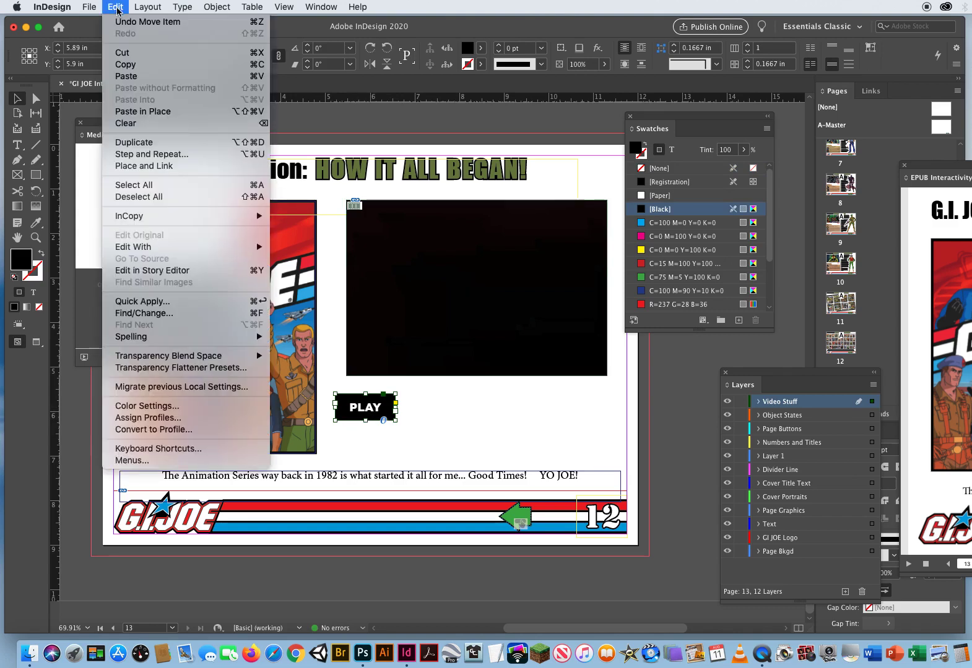
{"action": "left_click", "coordinate": [144, 155]}
{"action": "left_click", "coordinate": [764, 228]}
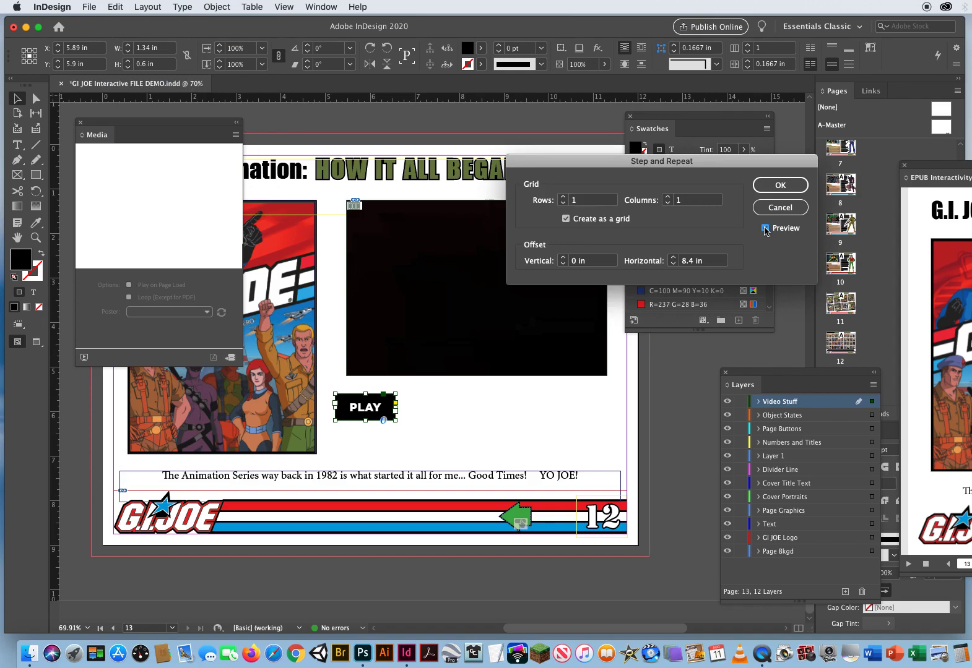
{"action": "left_click_drag", "start_coordinate": [582, 162], "coordinate": [485, 174]}
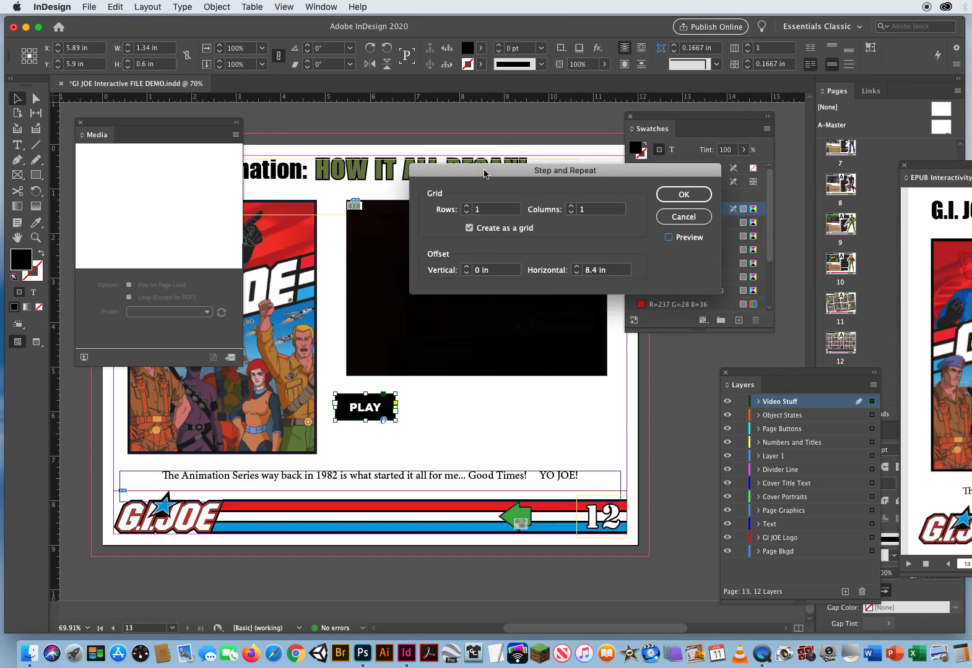
{"action": "left_click", "coordinate": [469, 229]}
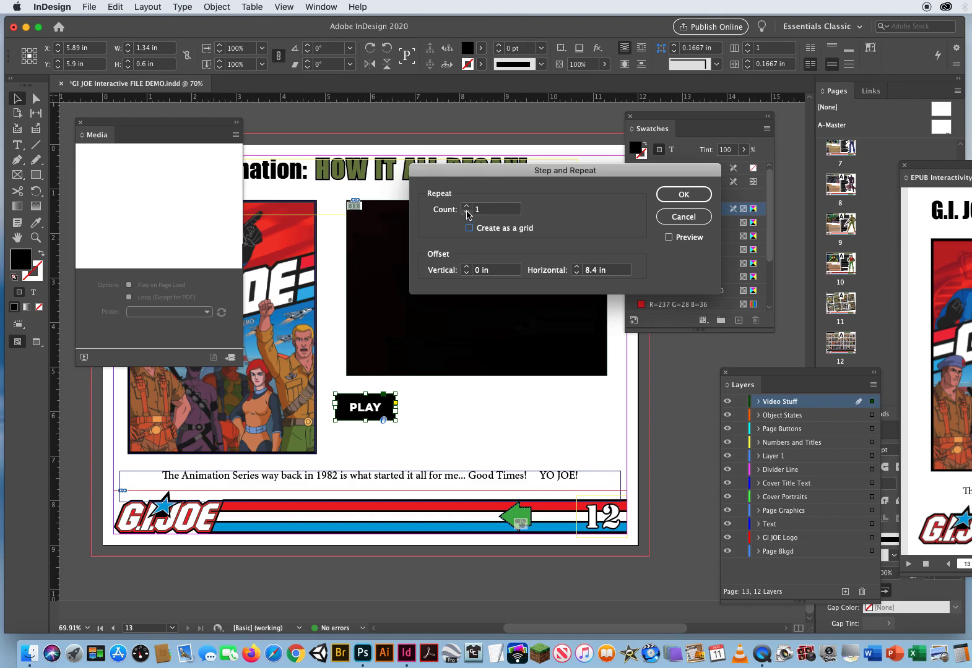
{"action": "left_click", "coordinate": [466, 207]}
{"action": "key", "text": "shift+Tab"}
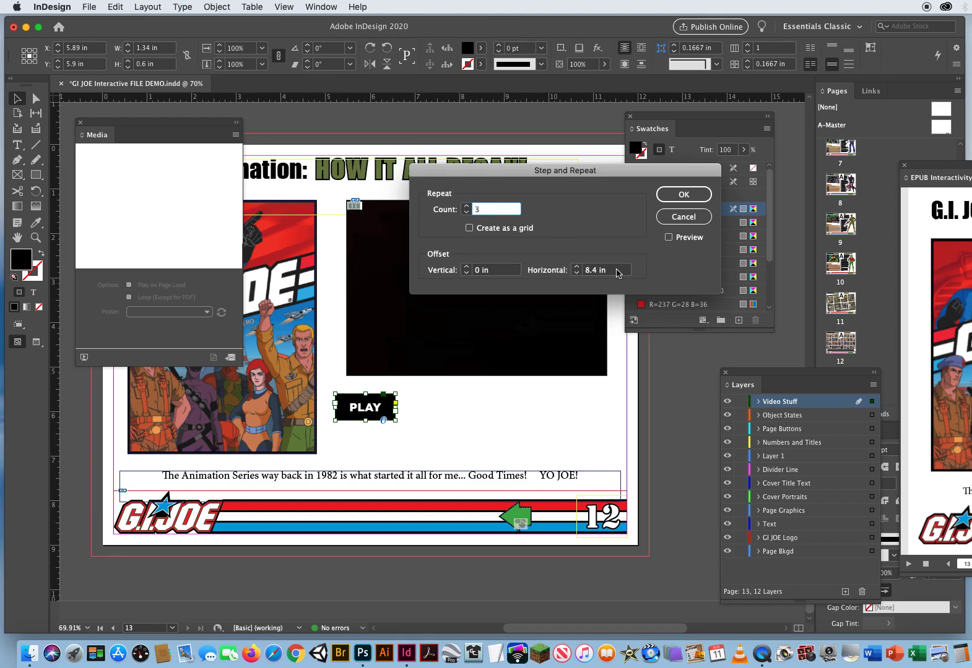
{"action": "key", "text": "Return"}
{"action": "left_click", "coordinate": [642, 255]}
{"action": "left_click", "coordinate": [609, 271]}
{"action": "type", "text": "0"}
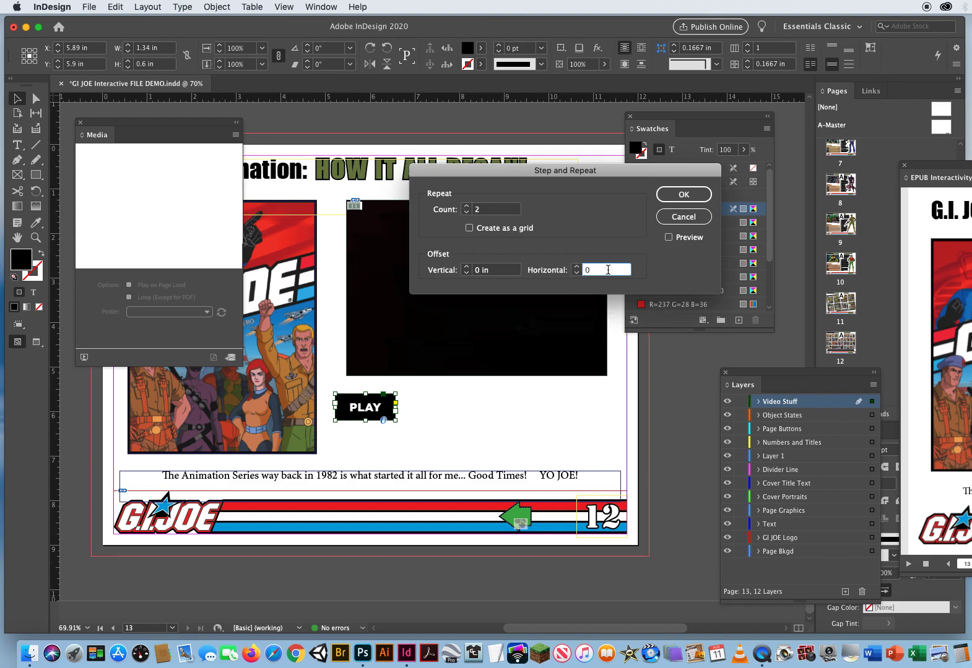
{"action": "left_click", "coordinate": [669, 237]}
{"action": "key", "text": "Tab"}
{"action": "type", "text": "3"}
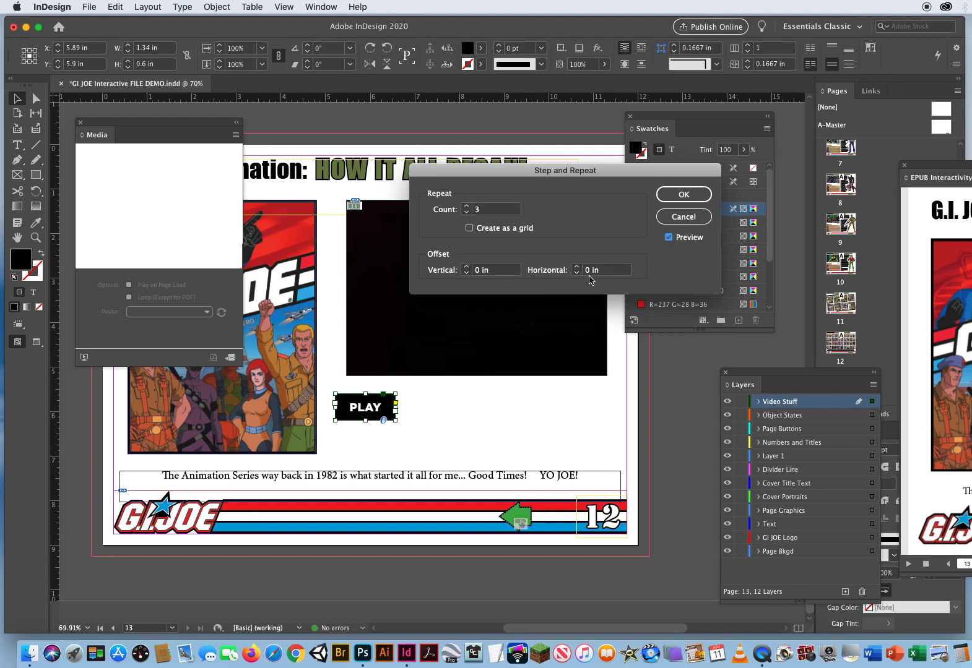
Increase the horizontal offset to 1.625 in so the PLAY copies form an even row.
{"action": "left_click", "coordinate": [613, 270]}
{"action": "left_click", "coordinate": [479, 270]}
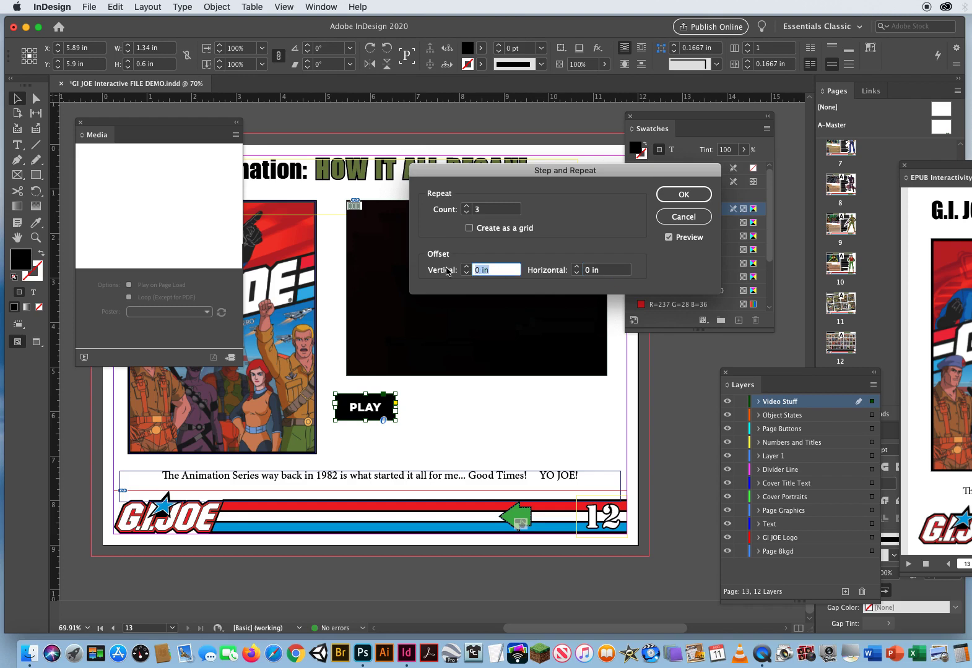
{"action": "left_click", "coordinate": [669, 237]}
{"action": "left_click", "coordinate": [668, 237]}
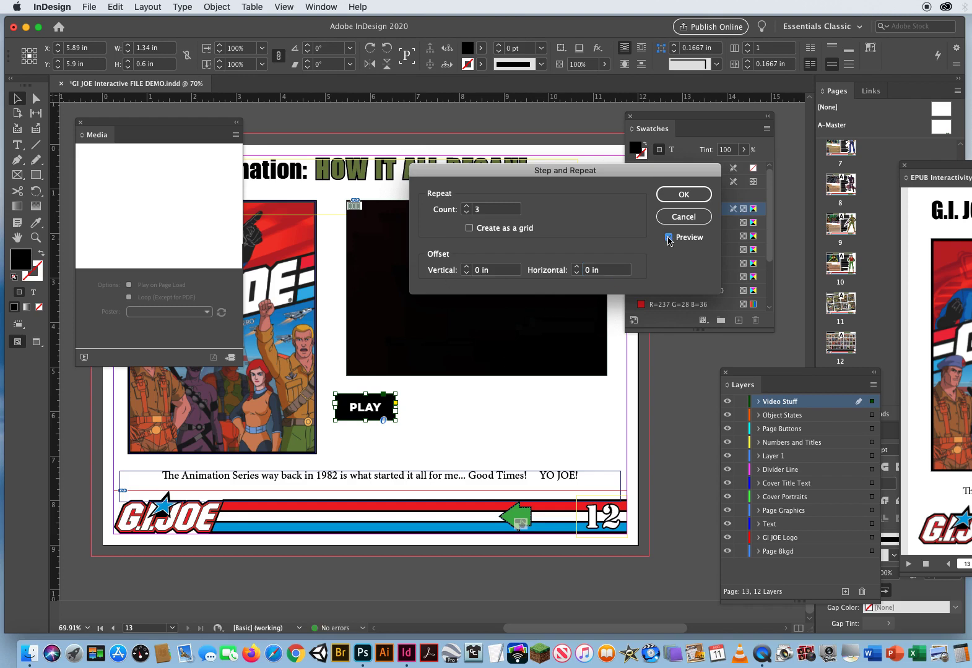
{"action": "left_click", "coordinate": [609, 270]}
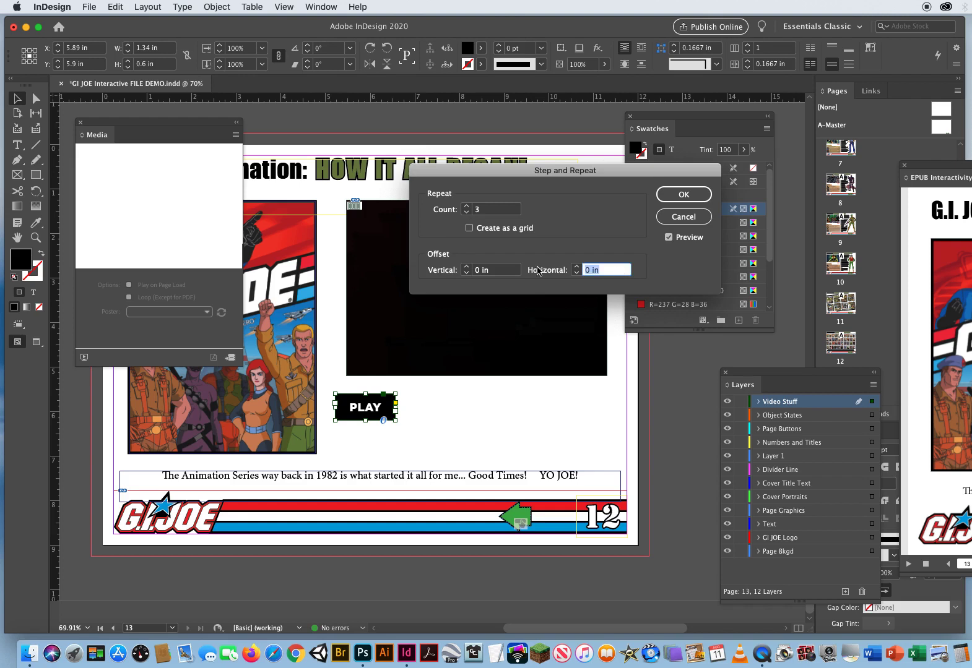
{"action": "left_click", "coordinate": [576, 267]}
{"action": "left_click", "coordinate": [576, 267]}
{"action": "left_click", "coordinate": [576, 267]}
{"action": "left_click", "coordinate": [576, 268]}
{"action": "left_click", "coordinate": [576, 267]}
{"action": "left_click", "coordinate": [576, 267]}
{"action": "left_click", "coordinate": [576, 268]}
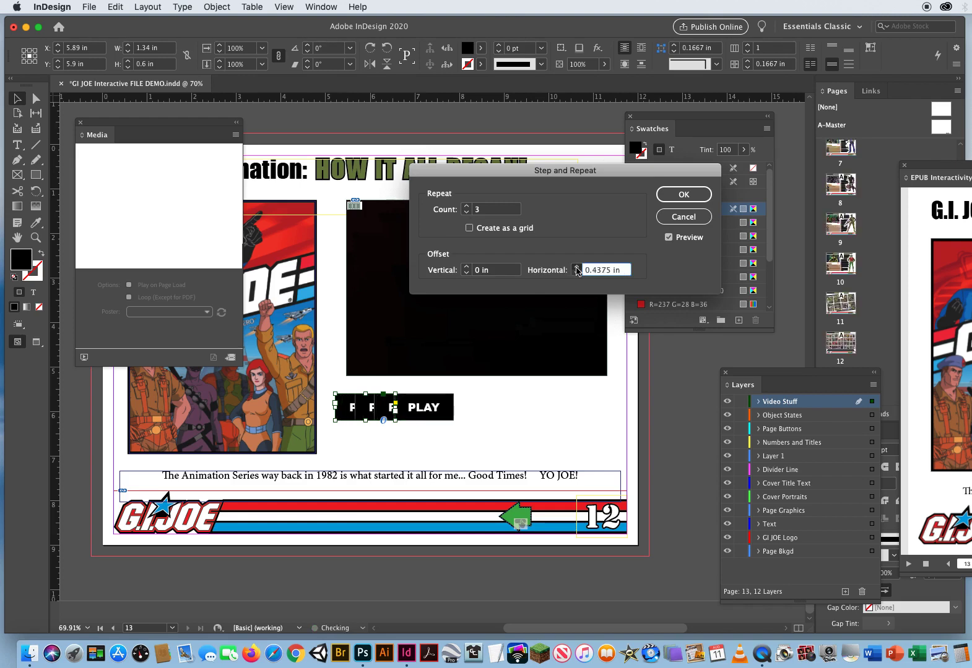
{"action": "left_click", "coordinate": [576, 267]}
{"action": "left_click", "coordinate": [576, 267]}
{"action": "left_click", "coordinate": [576, 268]}
{"action": "left_click", "coordinate": [576, 267]}
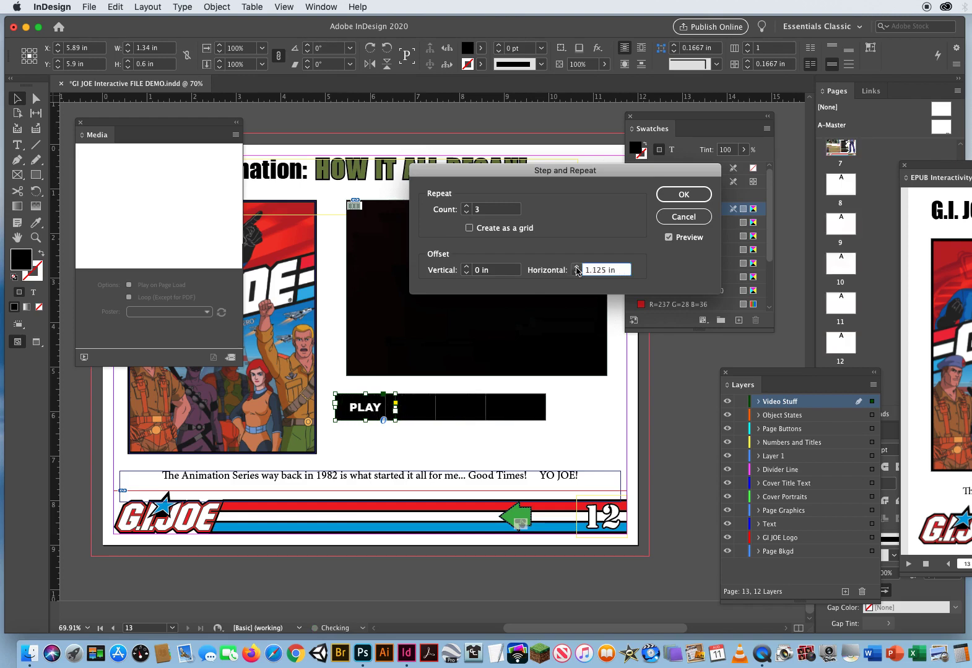
{"action": "left_click", "coordinate": [576, 268]}
{"action": "left_click", "coordinate": [576, 267]}
{"action": "left_click", "coordinate": [577, 267]}
{"action": "left_click", "coordinate": [576, 268]}
{"action": "left_click", "coordinate": [576, 268]}
{"action": "left_click", "coordinate": [576, 267]}
{"action": "left_click", "coordinate": [577, 267]}
{"action": "left_click", "coordinate": [576, 268]}
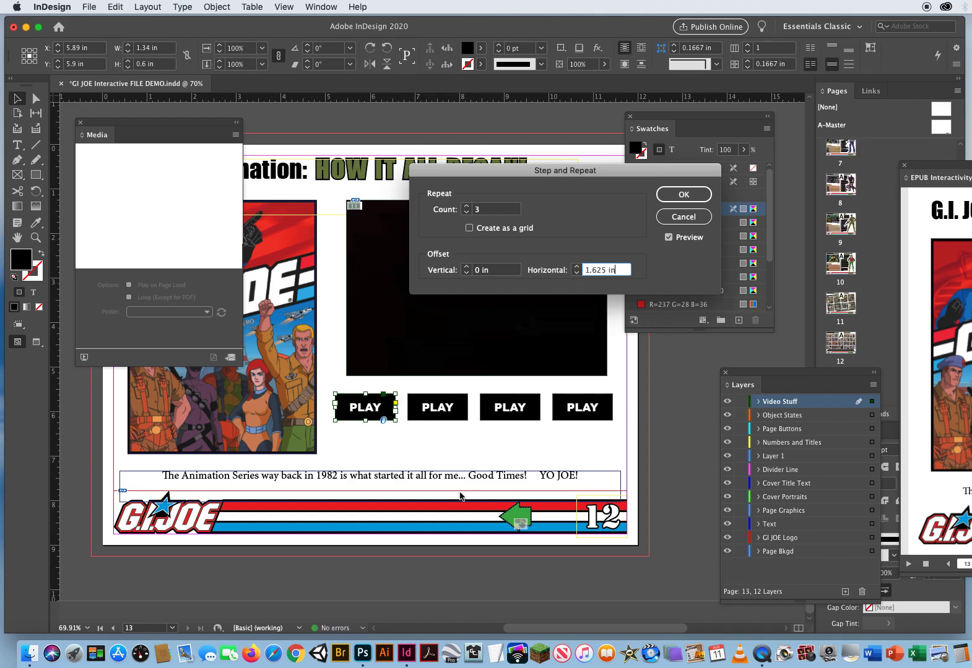
Create the three copies and relabel the second button STOP.
{"action": "left_click", "coordinate": [676, 195]}
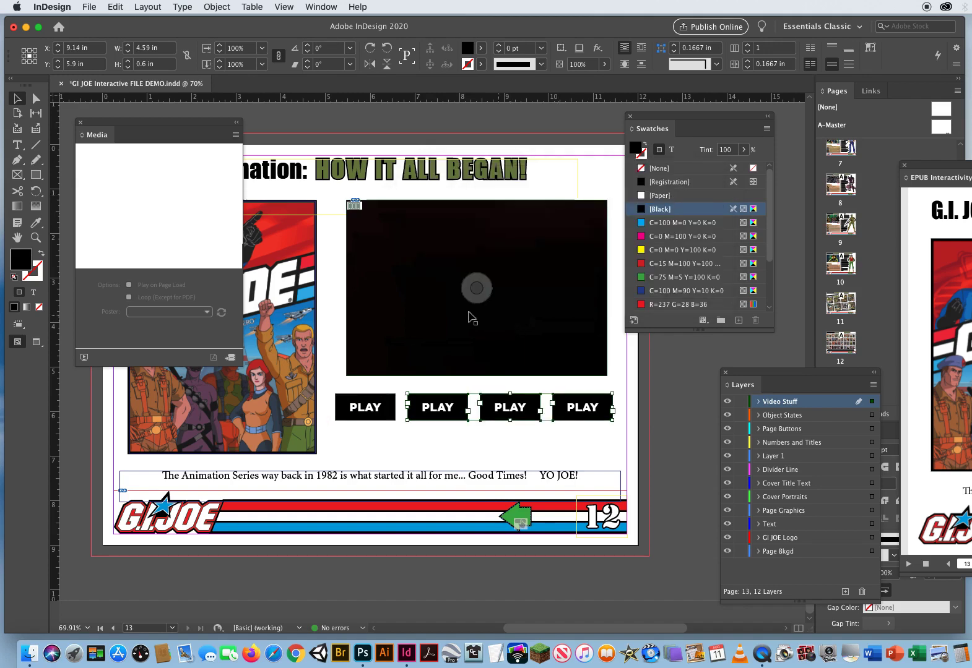
{"action": "left_click", "coordinate": [17, 145]}
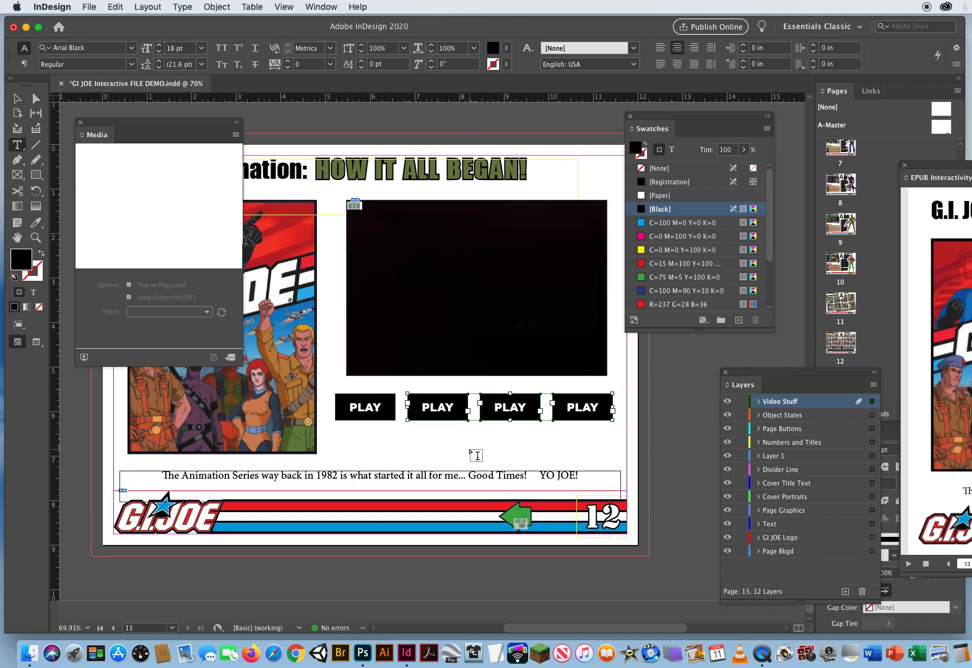
{"action": "left_click", "coordinate": [425, 407]}
{"action": "left_click_drag", "start_coordinate": [425, 407], "coordinate": [465, 407]}
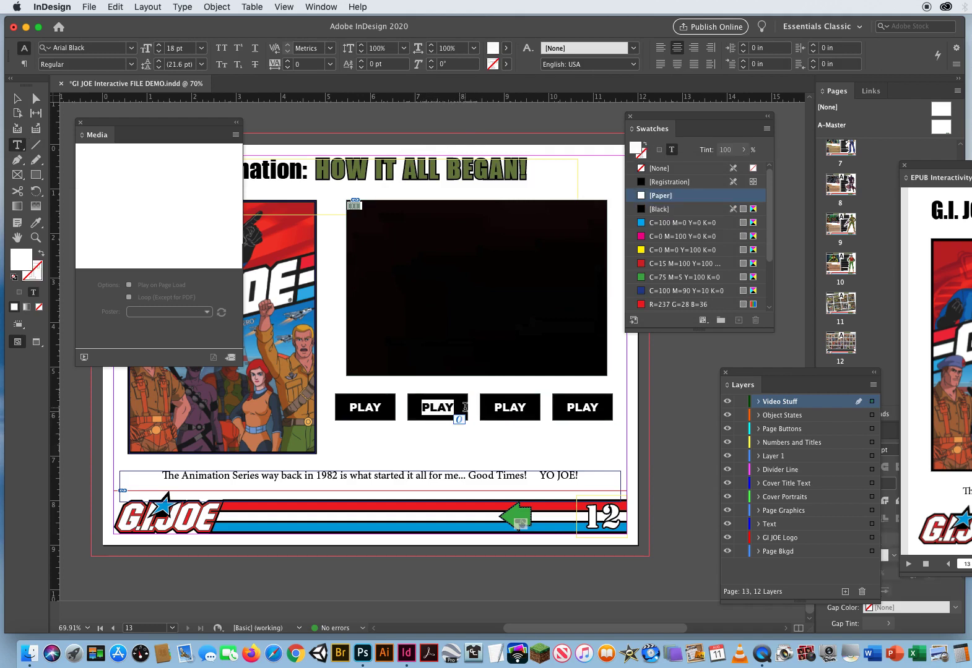
{"action": "type", "text": "ST"}
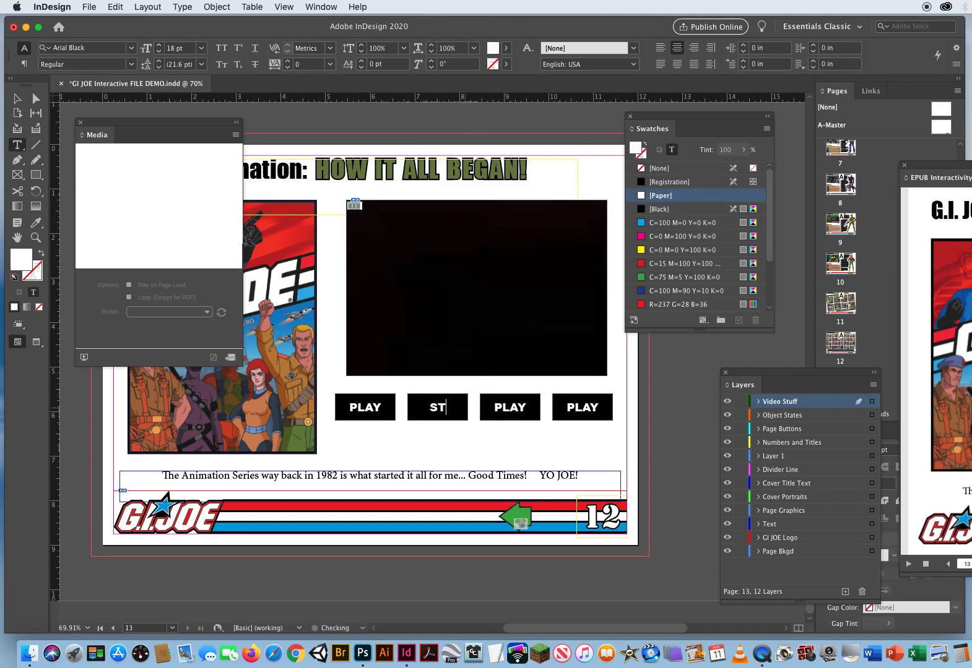
{"action": "type", "text": "OP"}
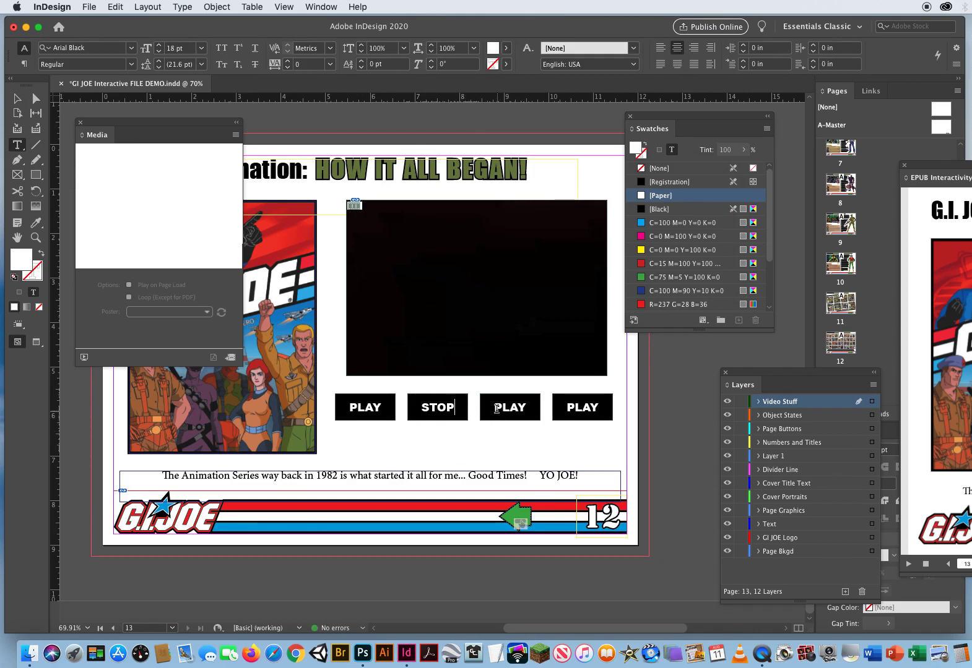
Relabel the third and fourth buttons PAUSE and RESUME, then deselect everything.
{"action": "double_click", "coordinate": [495, 407]}
{"action": "type", "text": "PAUSE"}
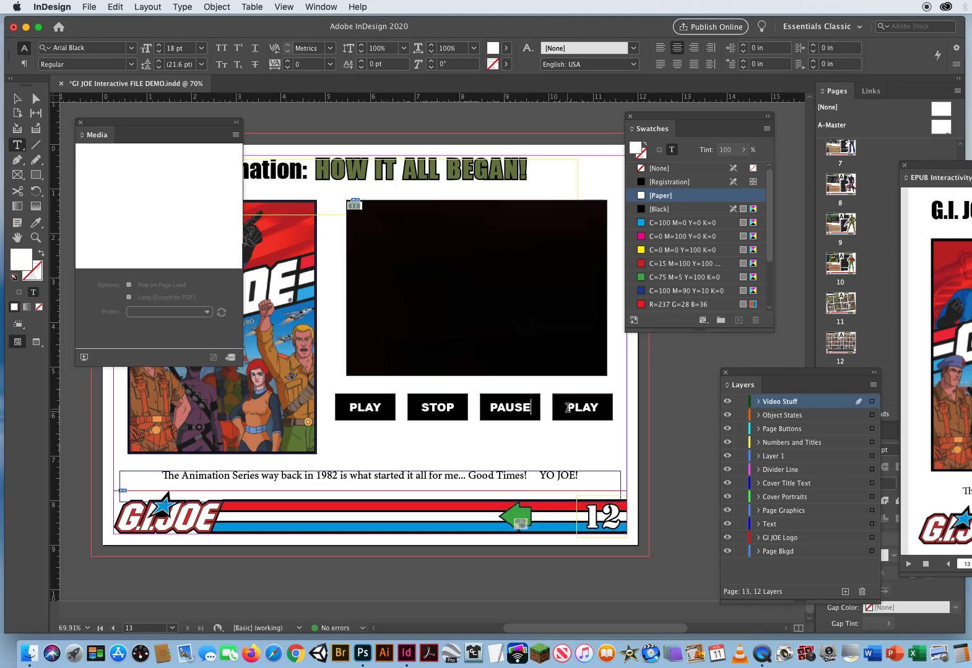
{"action": "left_click_drag", "start_coordinate": [567, 407], "coordinate": [633, 413]}
{"action": "type", "text": "RESUME"}
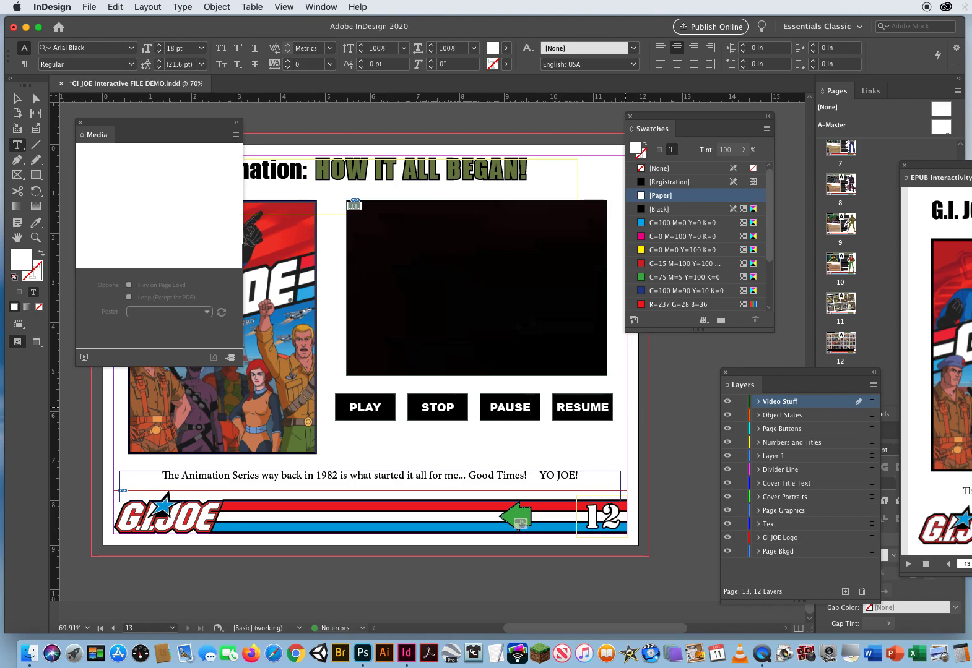
{"action": "left_click", "coordinate": [17, 98]}
{"action": "left_click", "coordinate": [439, 454]}
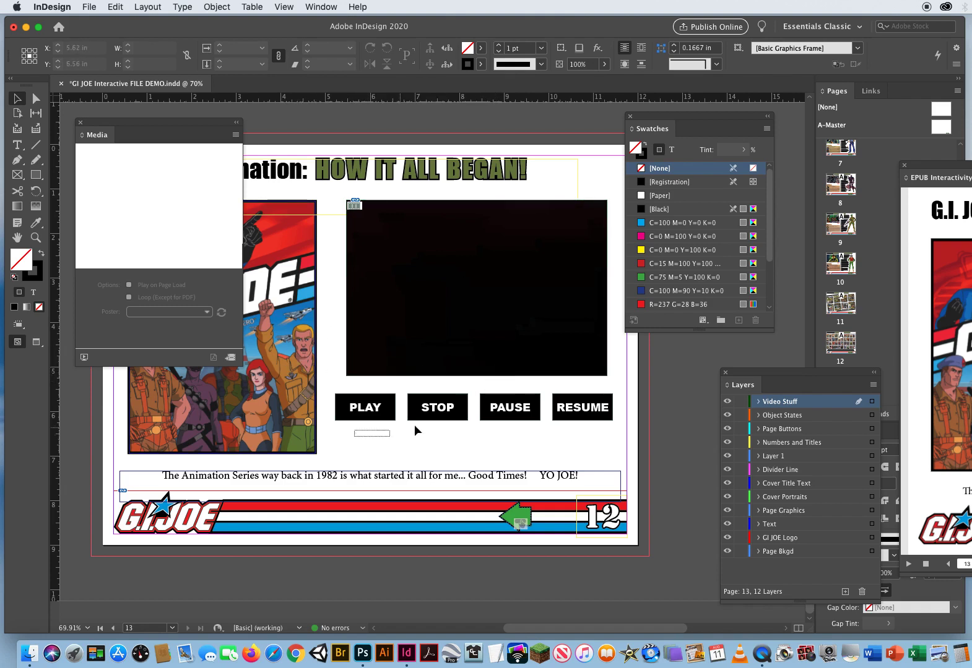
{"action": "left_click_drag", "start_coordinate": [425, 422], "coordinate": [576, 409]}
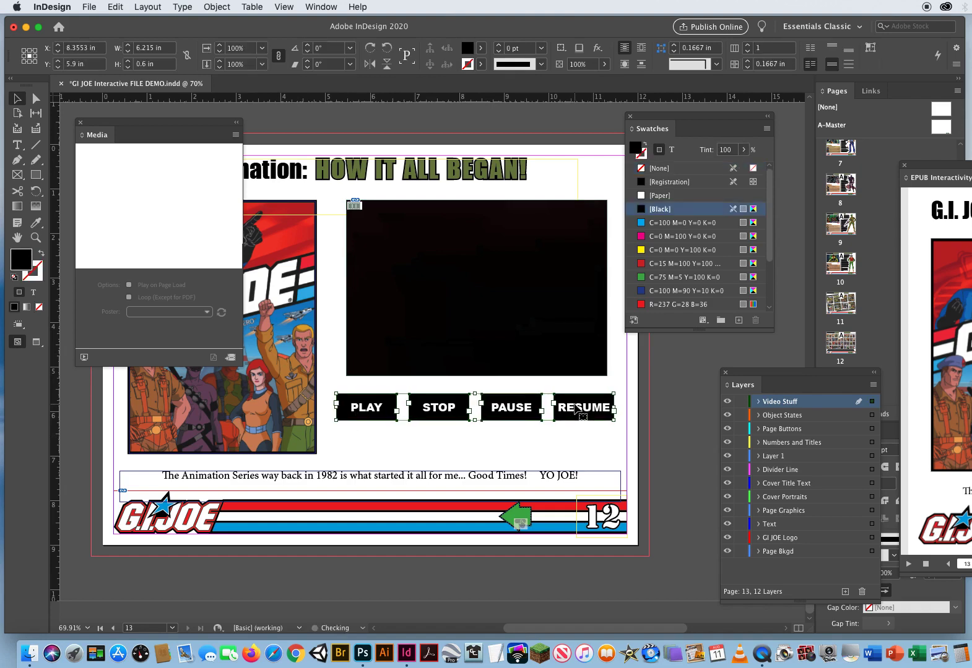
{"action": "key", "text": "Right"}
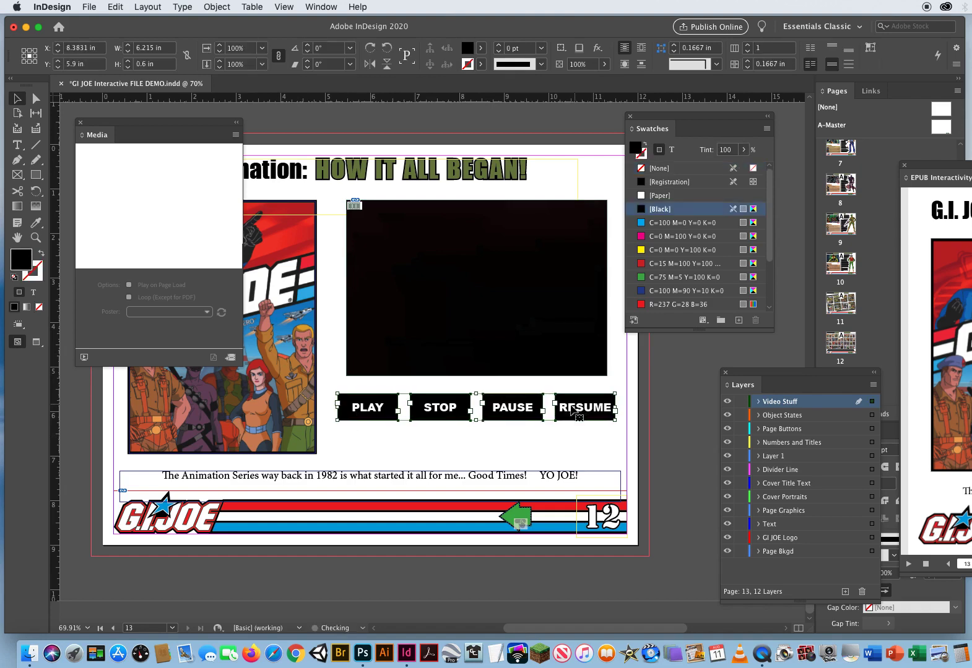
{"action": "left_click", "coordinate": [489, 438]}
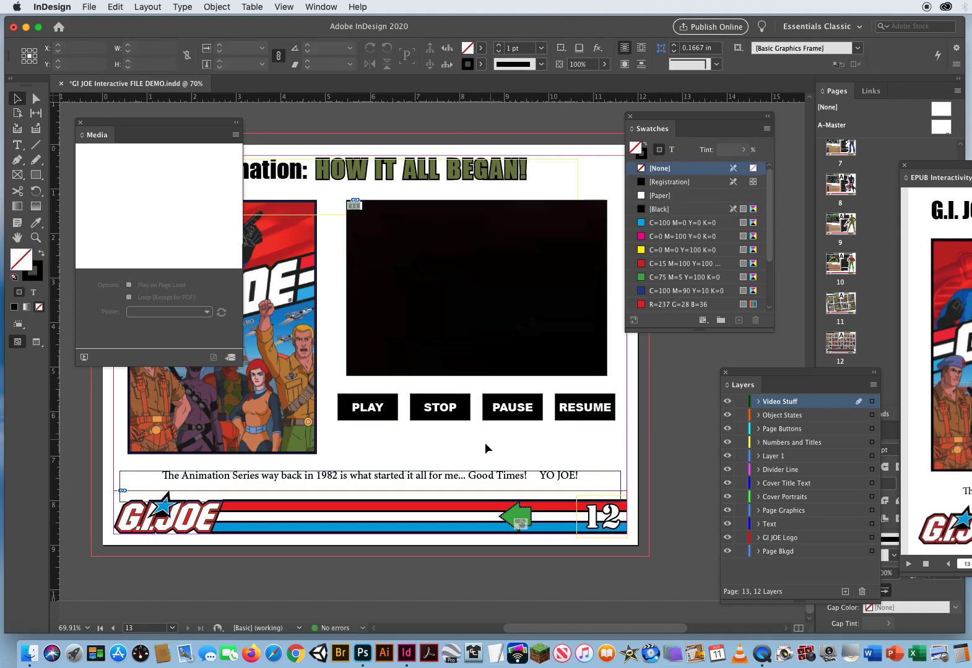
{"action": "left_click", "coordinate": [371, 413]}
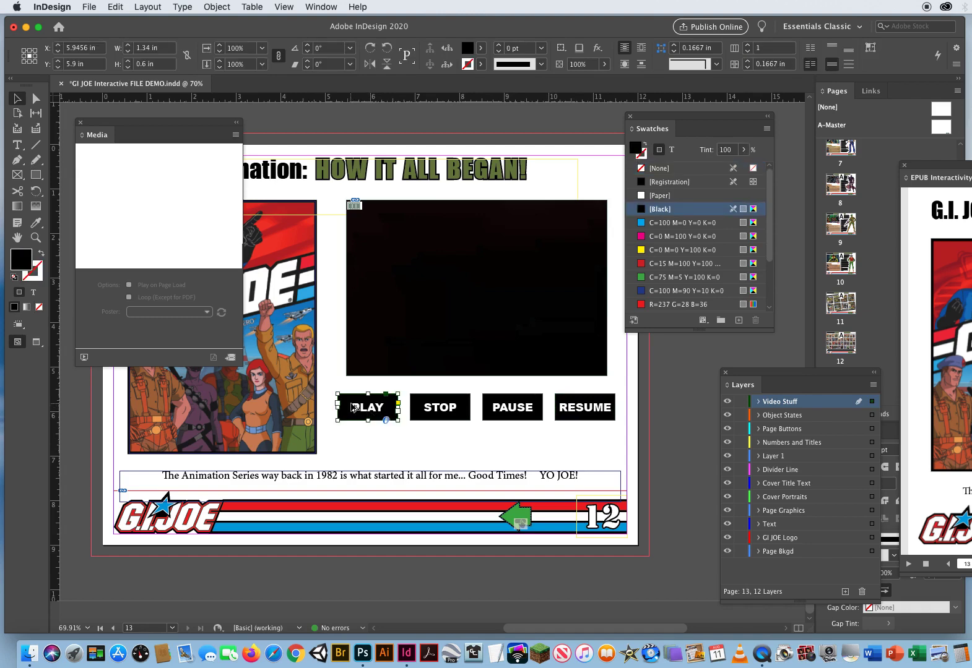
{"action": "left_click_drag", "start_coordinate": [354, 410], "coordinate": [617, 455]}
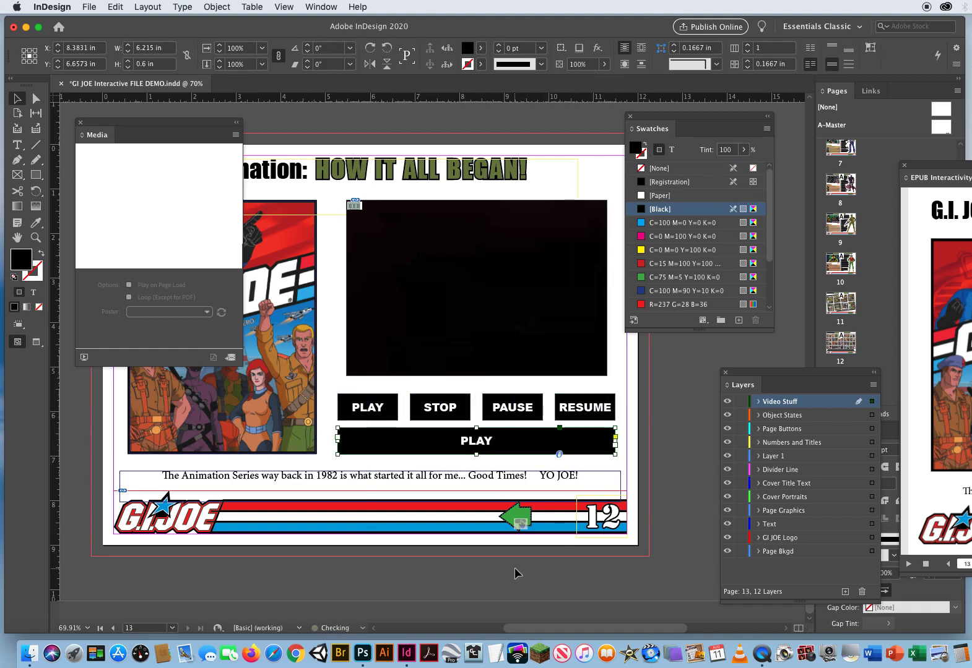
{"action": "left_click", "coordinate": [17, 145]}
{"action": "left_click_drag", "start_coordinate": [491, 441], "coordinate": [442, 438]}
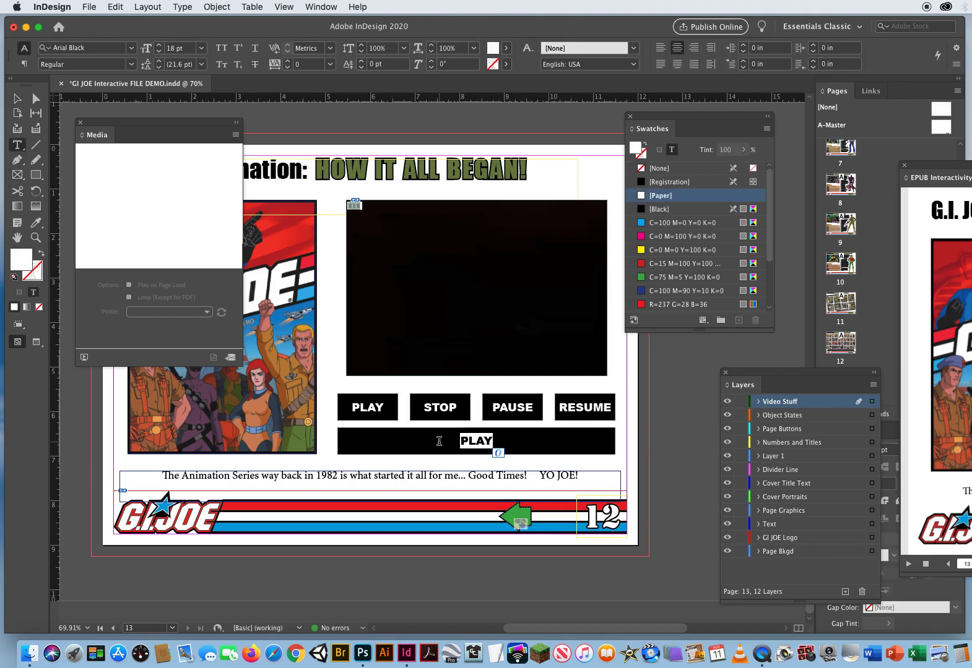
{"action": "type", "text": "LEN"}
{"action": "key", "text": "BackSpace"}
{"action": "type", "text": "ARN A"}
{"action": "type", "text": "BOUT THE G"}
{"action": "key", "text": "BackSpace"}
{"action": "type", "text": "T THE GI JO"}
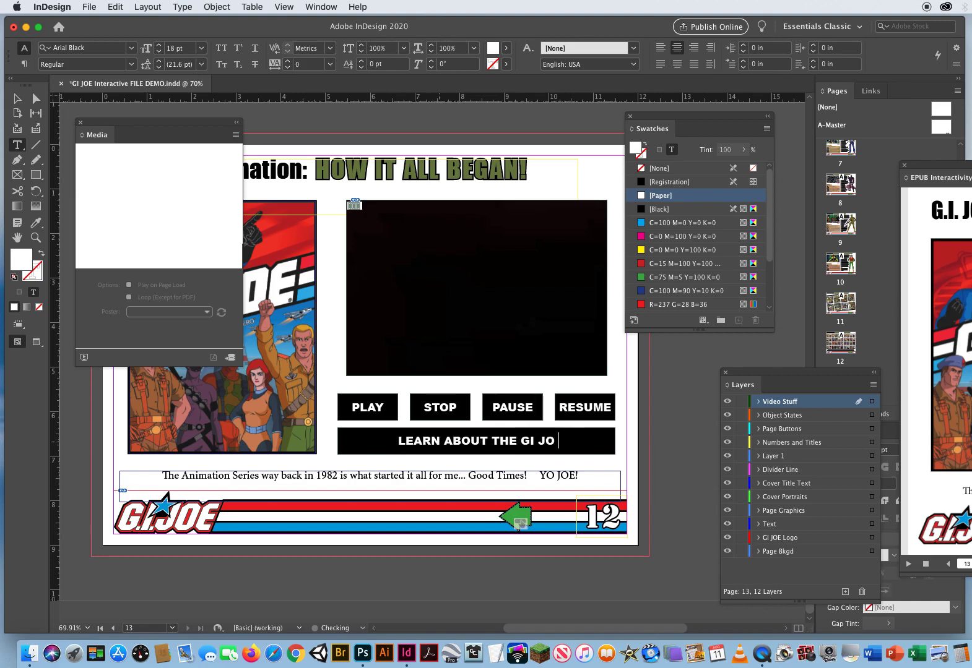
{"action": "type", "text": "E TEAM!"}
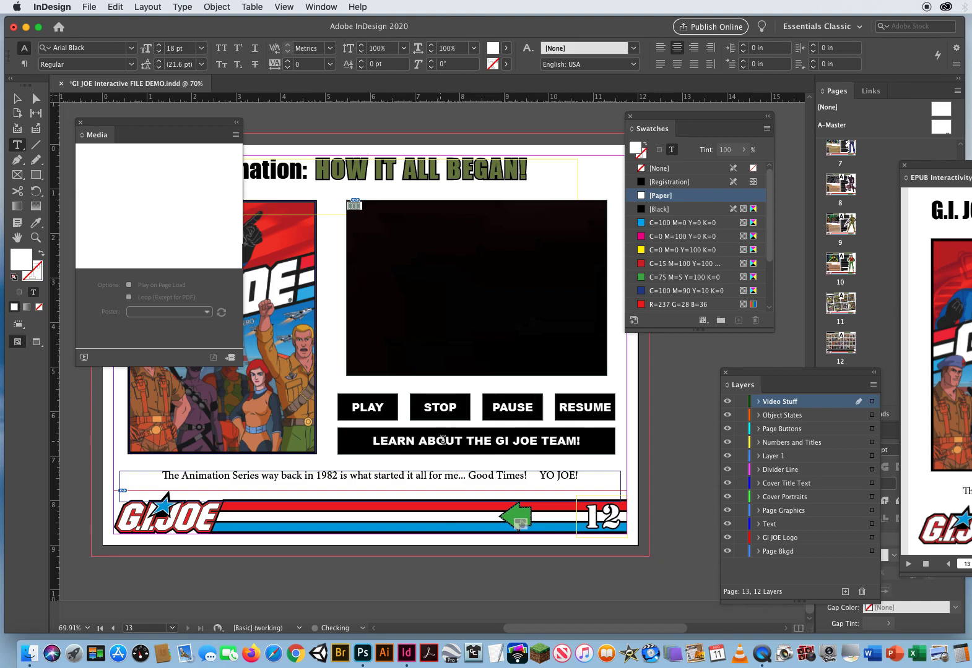
Leave text editing and move the Swatches panel out of the way.
{"action": "key", "text": "Escape"}
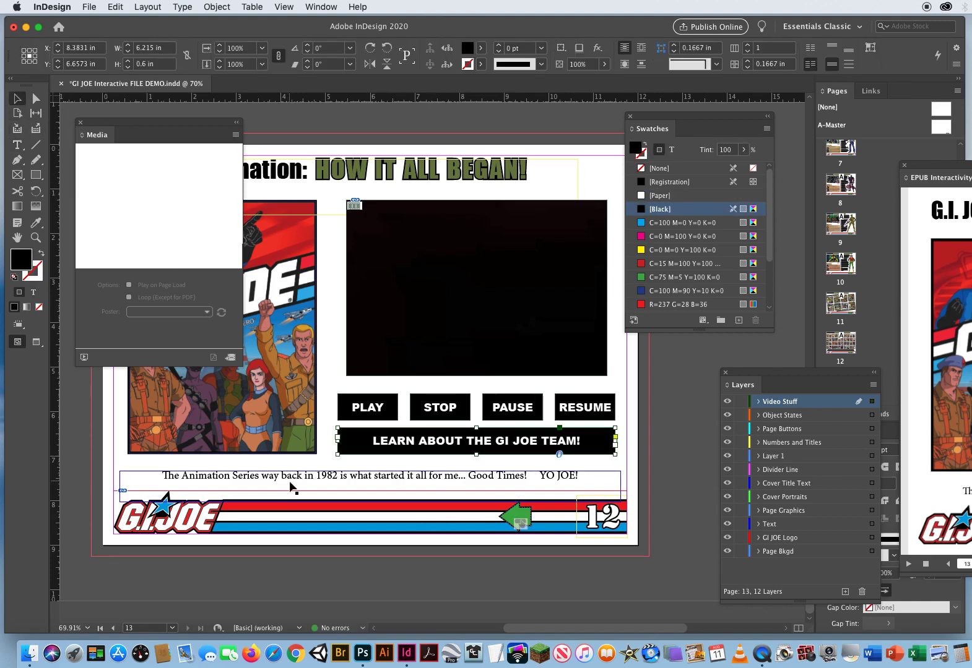
{"action": "left_click", "coordinate": [357, 411]}
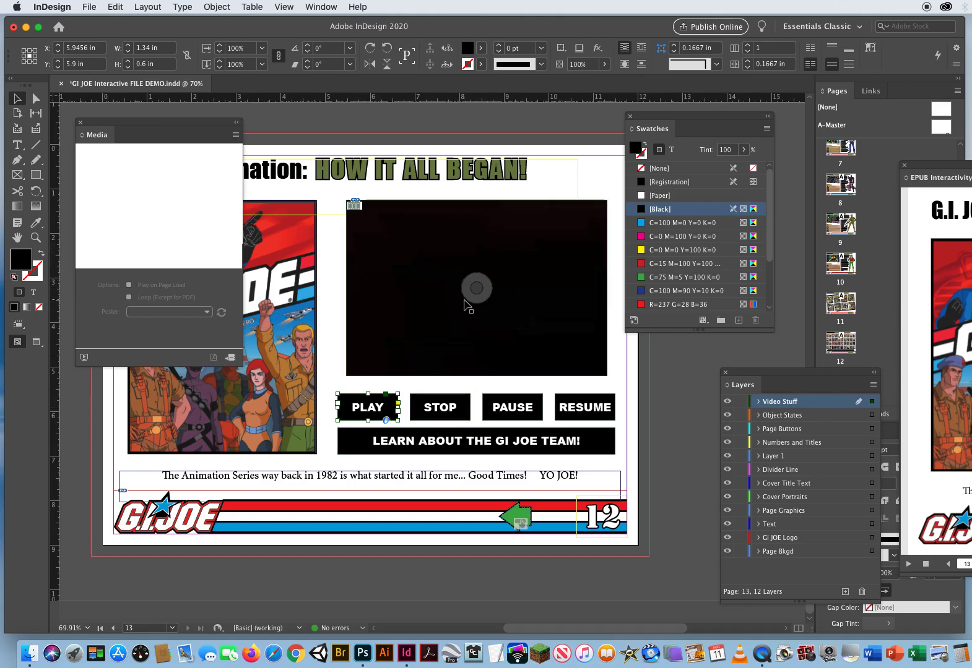
{"action": "left_click_drag", "start_coordinate": [651, 111], "coordinate": [711, 111]}
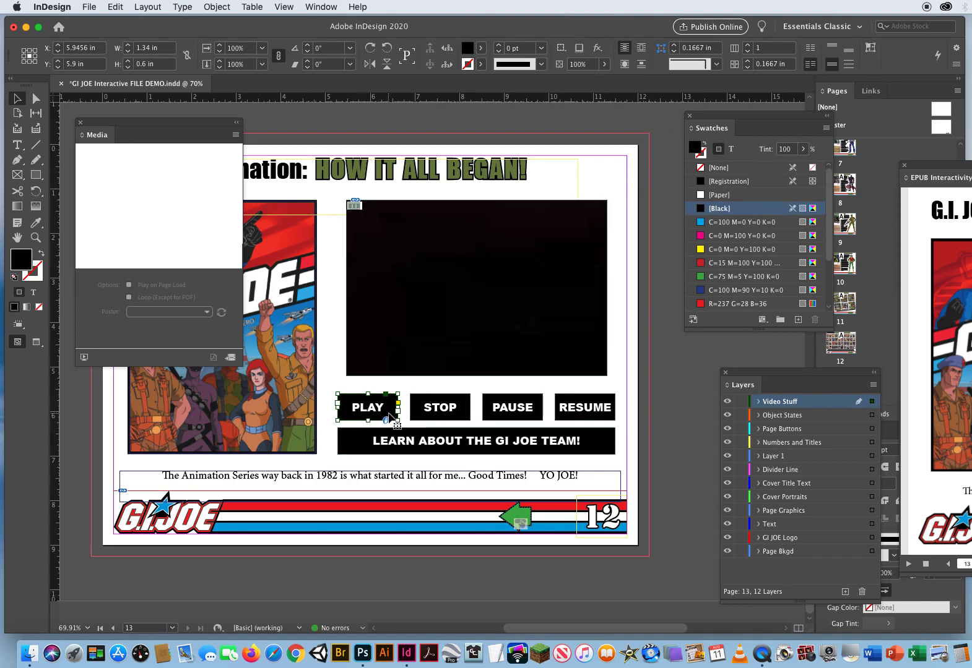
{"action": "left_click", "coordinate": [662, 391]}
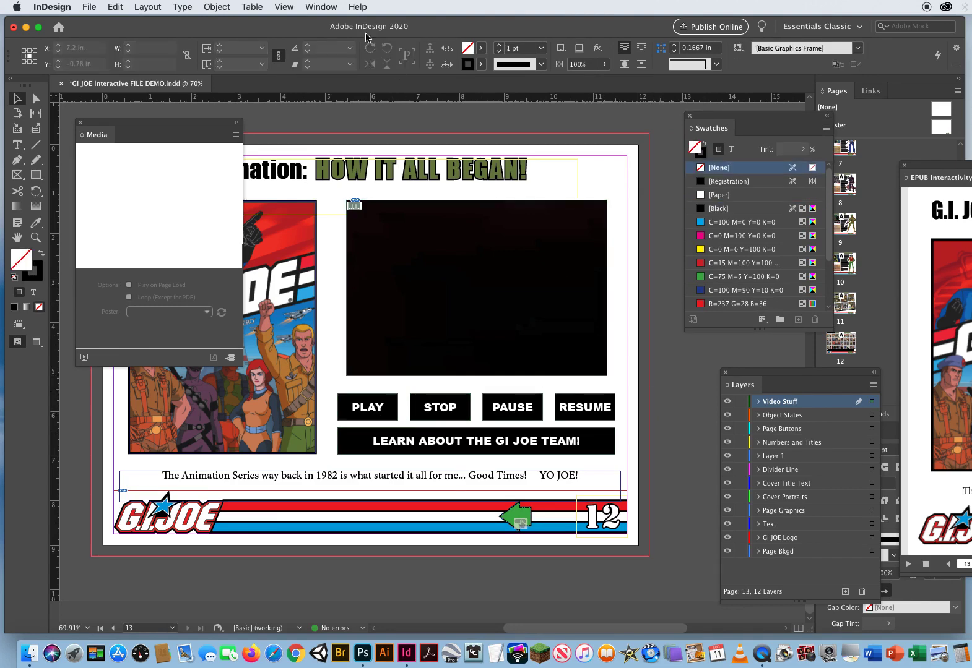
Show the Buttons and Forms panel, close Layers and Swatches, and select the PLAY frame.
{"action": "left_click", "coordinate": [319, 6]}
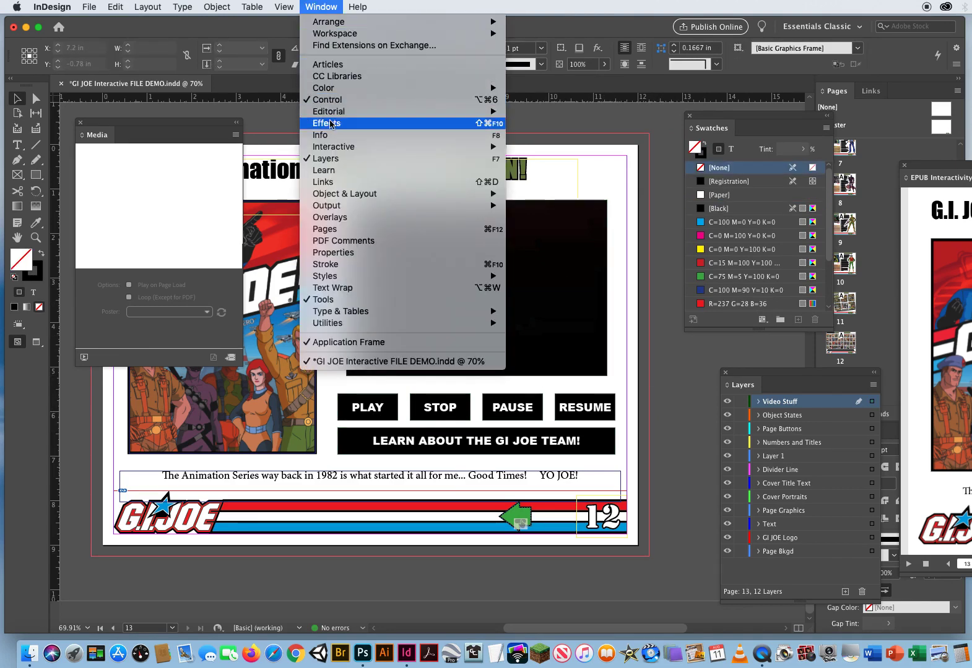
{"action": "mouse_move", "coordinate": [483, 147]}
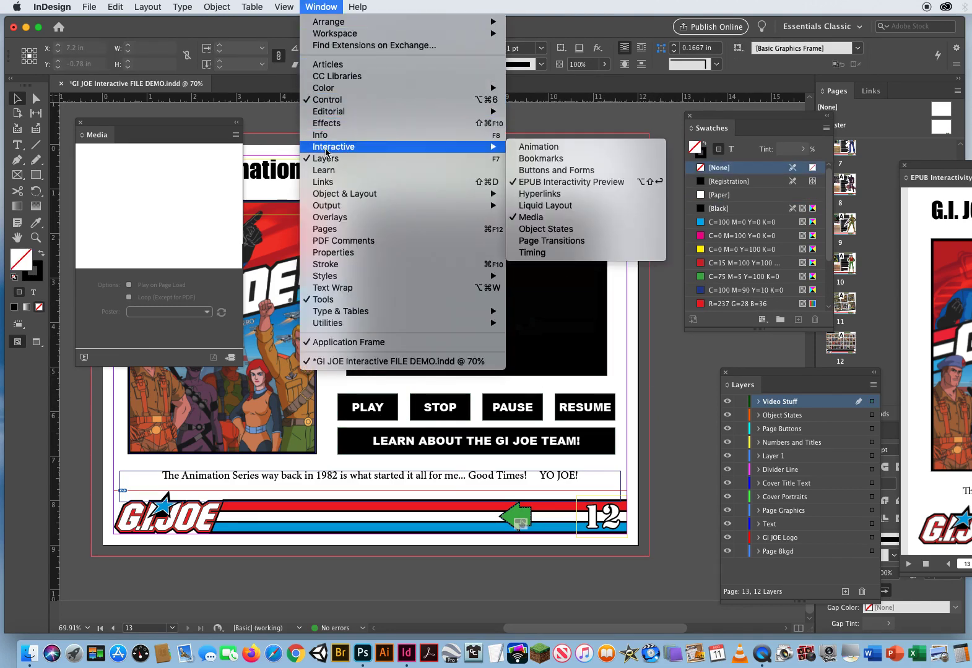
{"action": "left_click", "coordinate": [557, 170]}
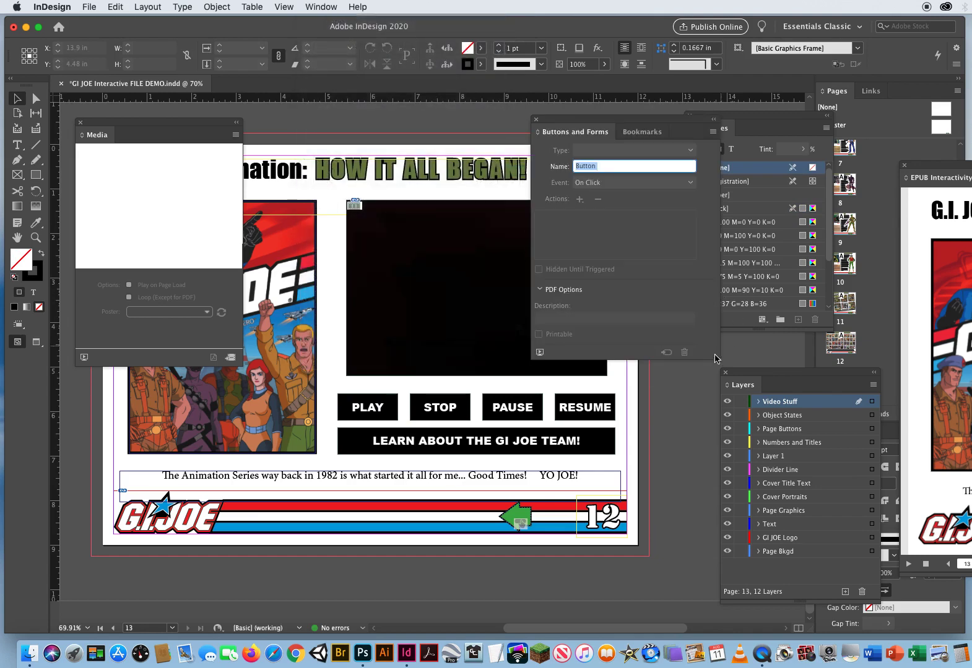
{"action": "left_click", "coordinate": [726, 374]}
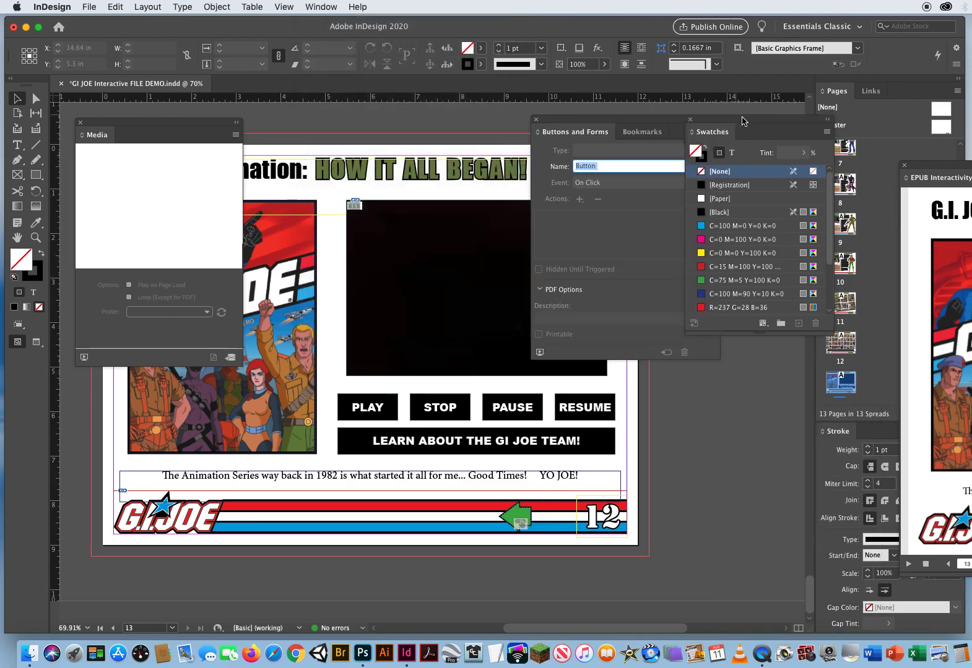
{"action": "left_click_drag", "start_coordinate": [690, 116], "coordinate": [748, 141]}
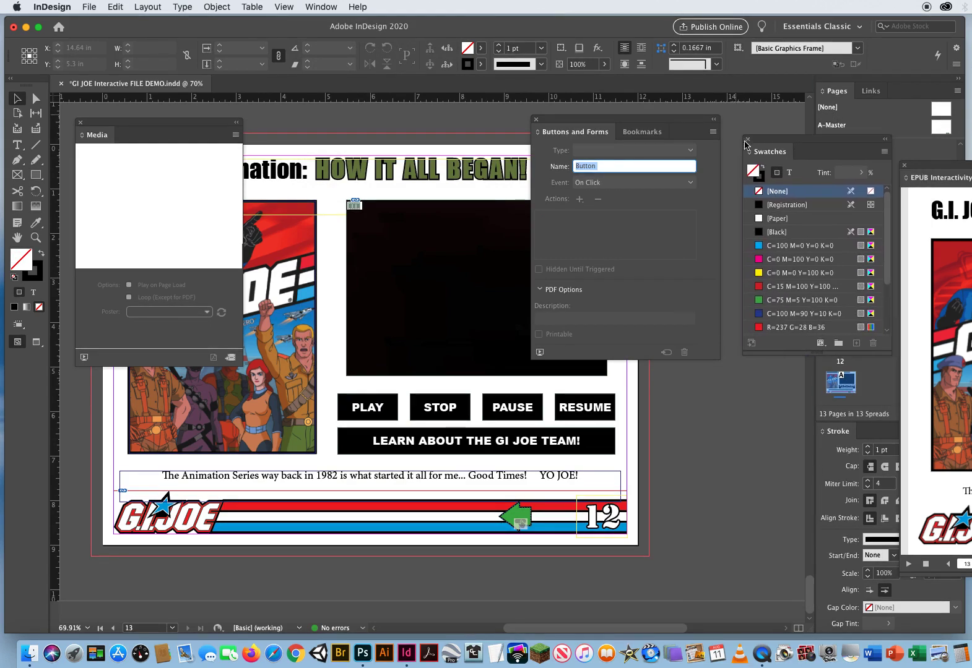
{"action": "left_click", "coordinate": [748, 140]}
{"action": "left_click_drag", "start_coordinate": [574, 123], "coordinate": [694, 127]}
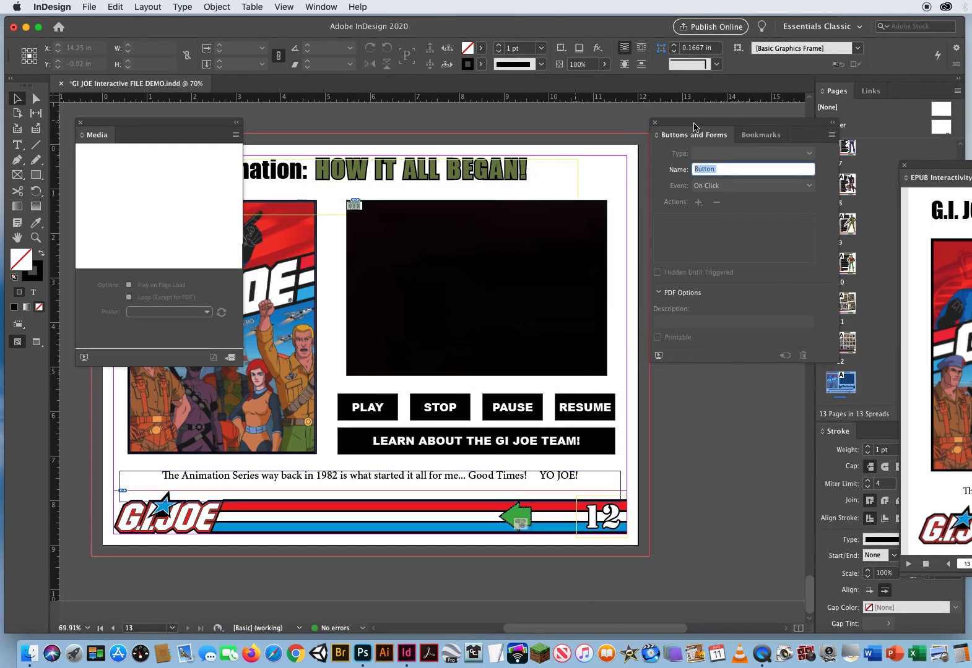
{"action": "left_click", "coordinate": [376, 409]}
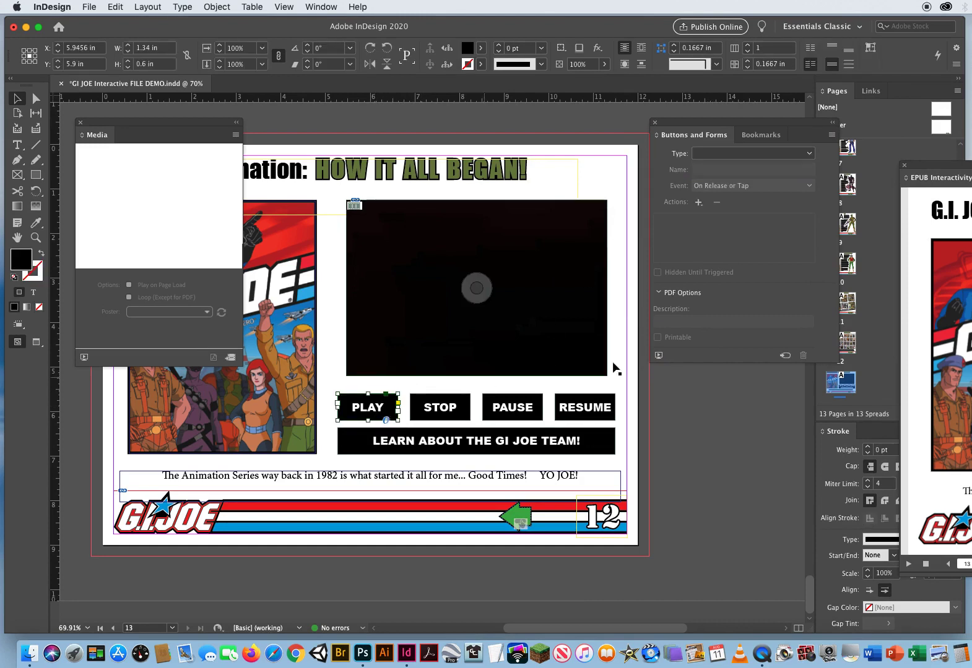
Convert the PLAY frame to a button and select its Rollover state.
{"action": "left_click", "coordinate": [785, 356]}
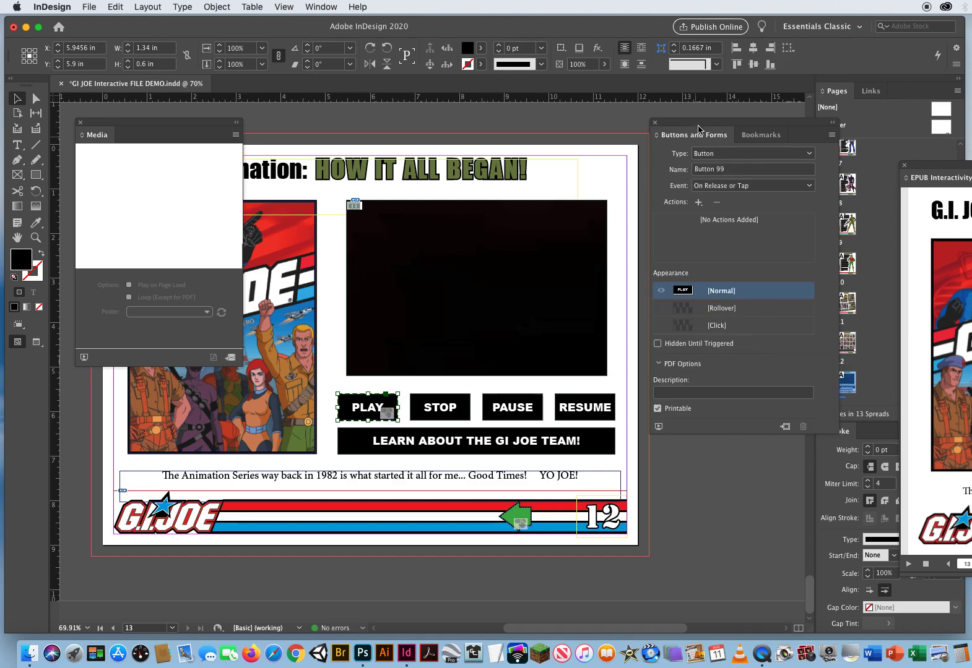
{"action": "left_click_drag", "start_coordinate": [698, 125], "coordinate": [637, 122]}
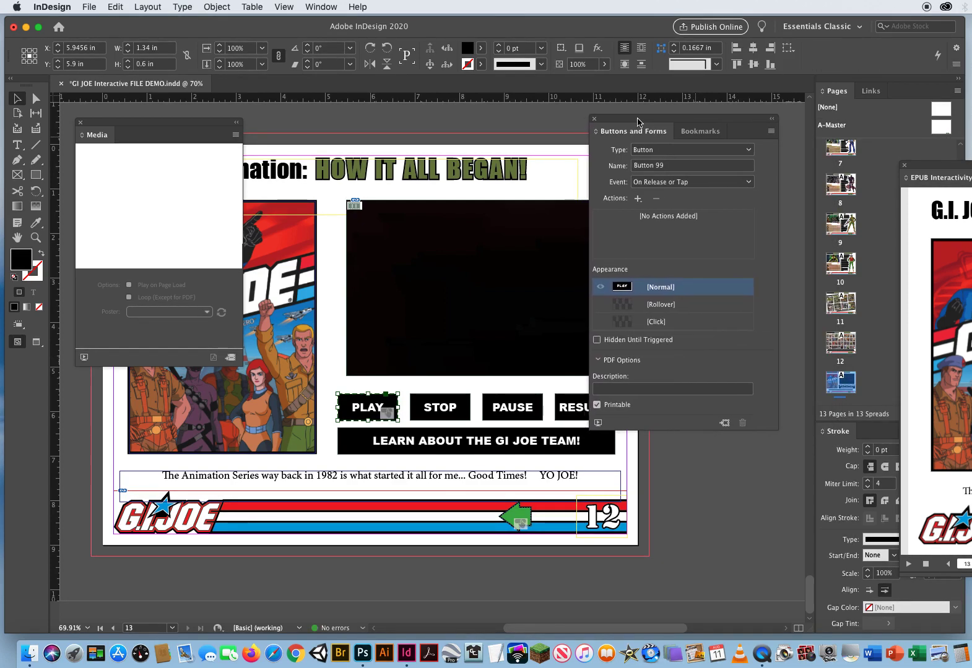
{"action": "left_click", "coordinate": [657, 308]}
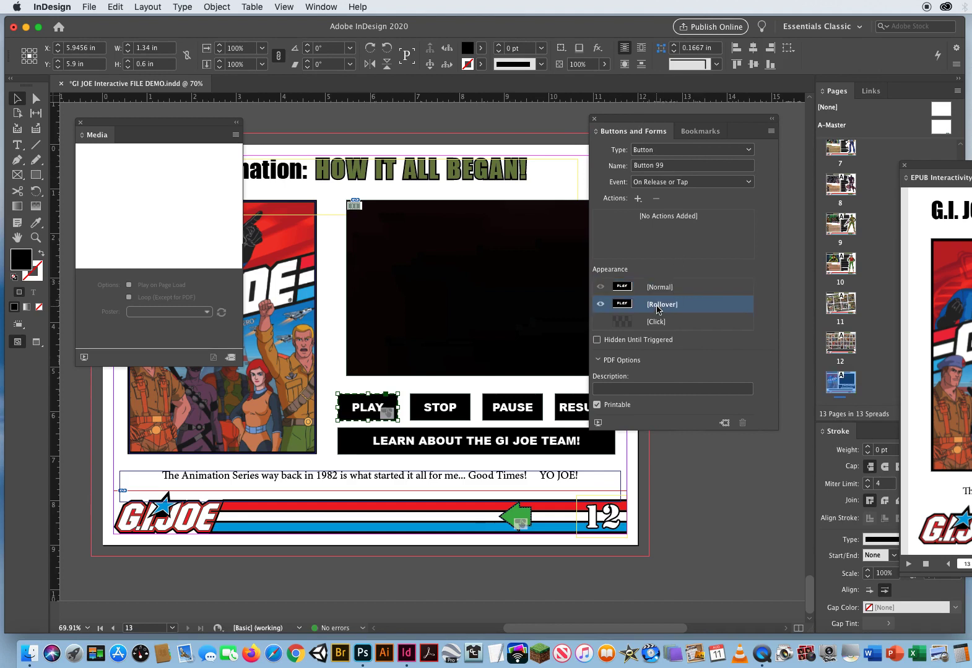
Fill the PLAY rollover with the green C=75 M=5 Y=100 K=0 swatch and compare states.
{"action": "left_click", "coordinate": [321, 7]}
{"action": "mouse_move", "coordinate": [321, 93]}
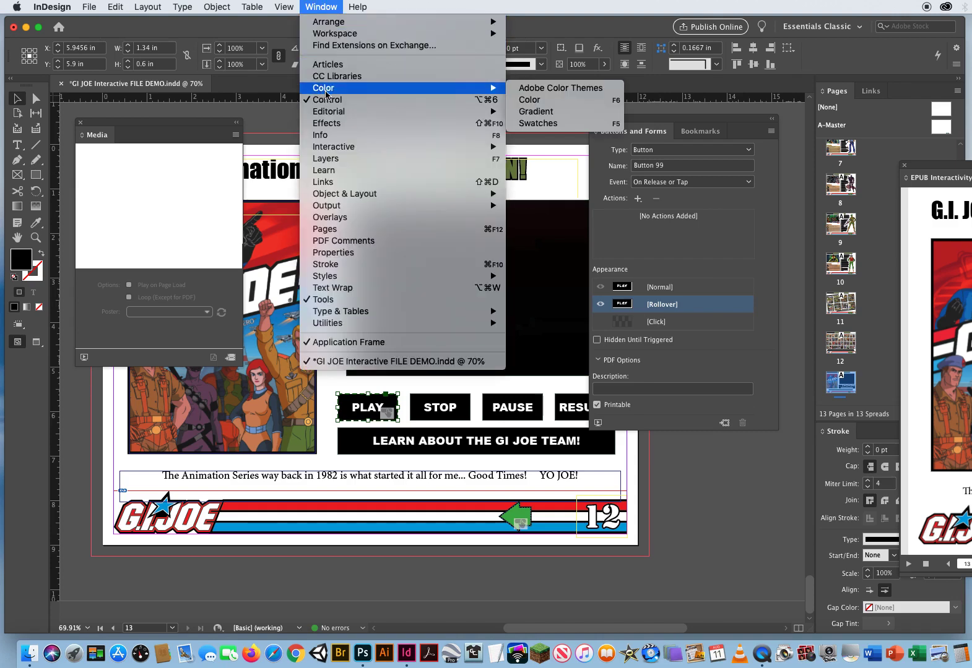
{"action": "left_click", "coordinate": [537, 123]}
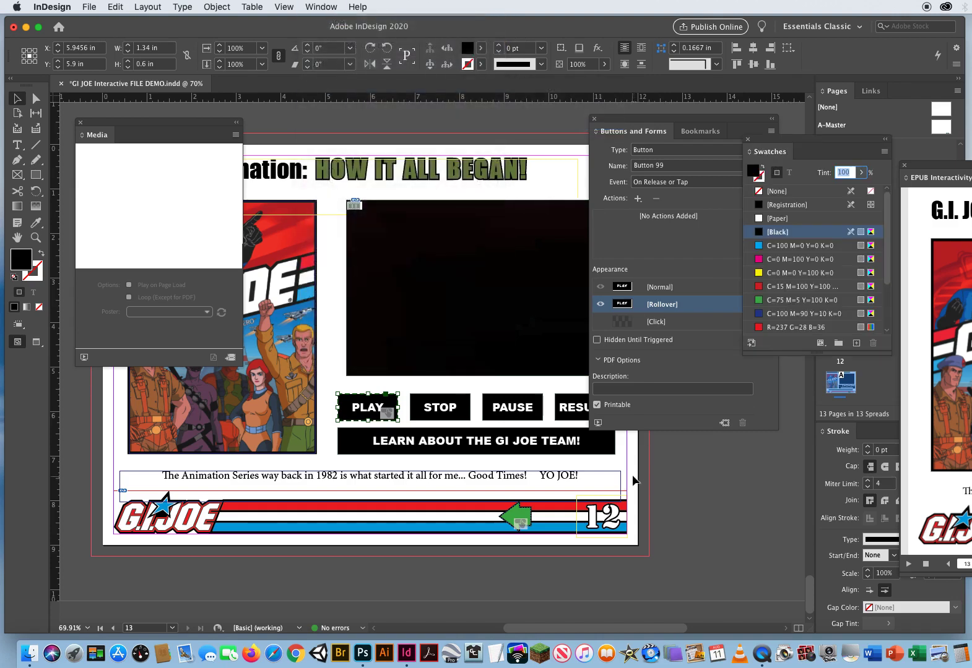
{"action": "left_click_drag", "start_coordinate": [788, 153], "coordinate": [697, 360]}
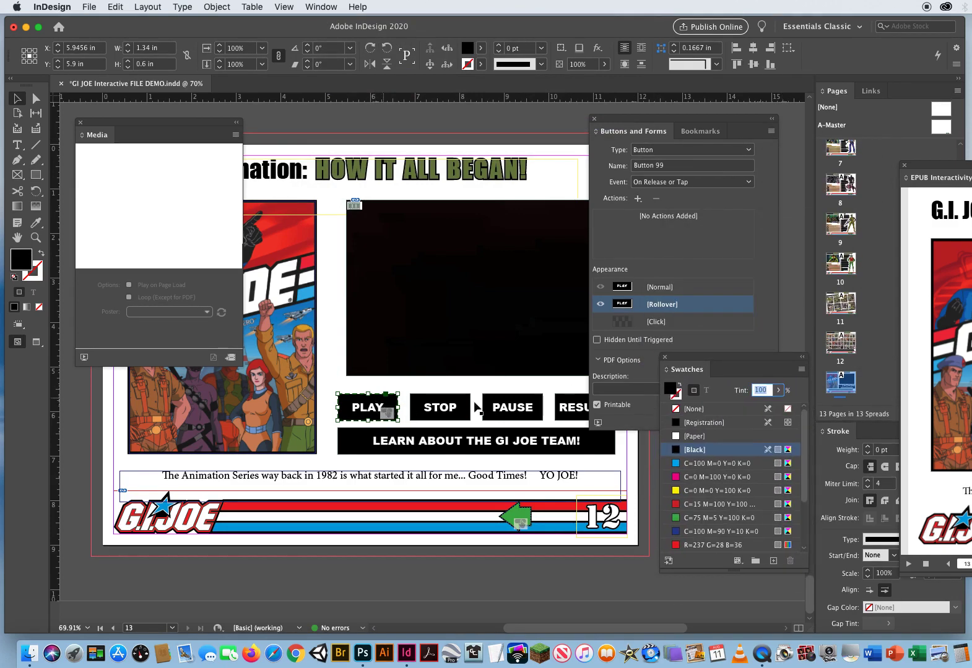
{"action": "left_click", "coordinate": [702, 518]}
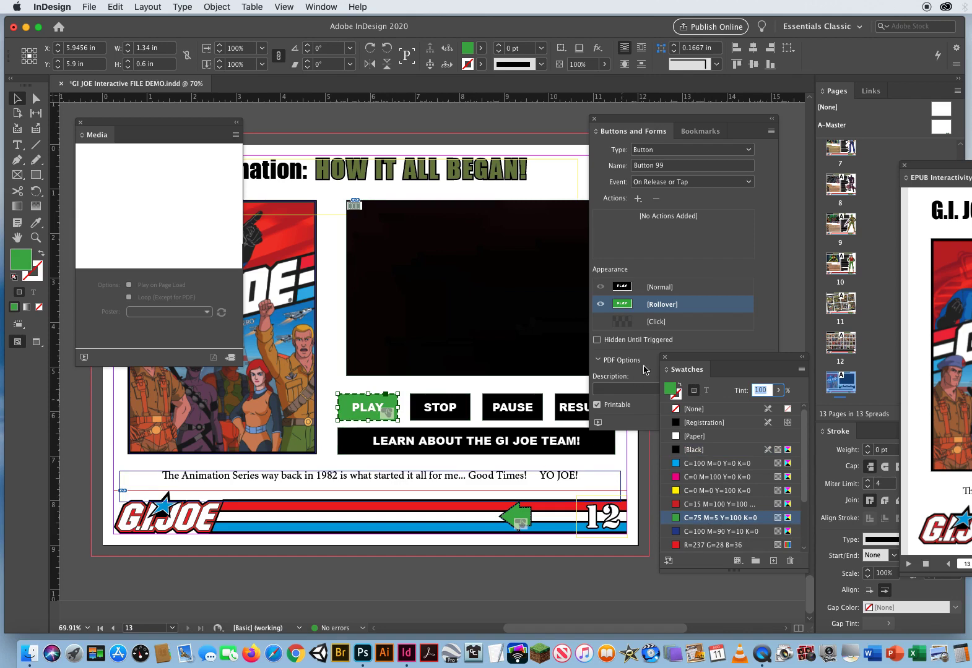
{"action": "left_click", "coordinate": [660, 290]}
{"action": "left_click", "coordinate": [658, 305]}
{"action": "left_click", "coordinate": [666, 293]}
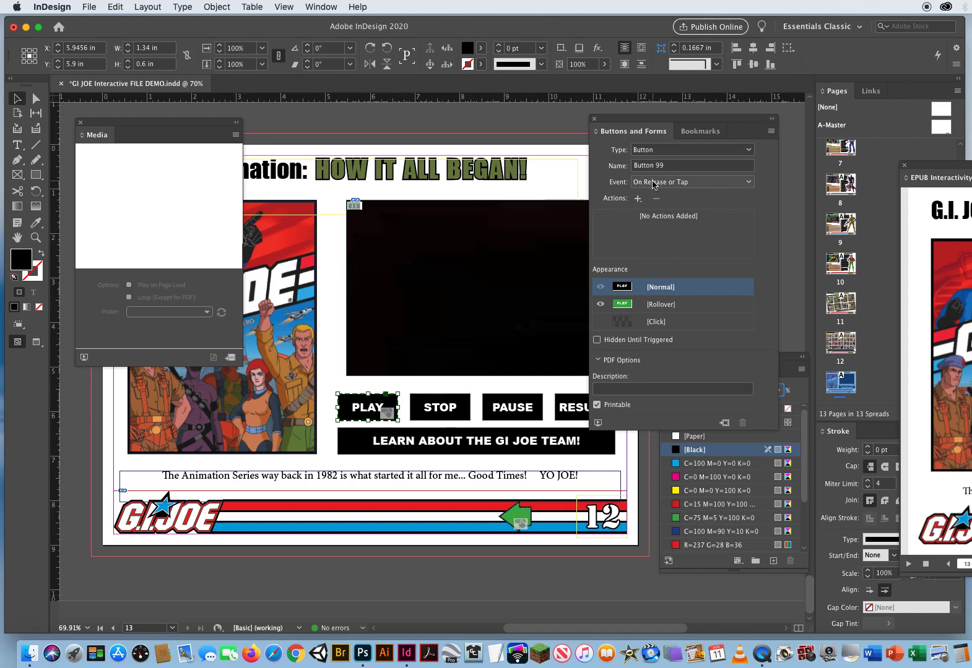
Give the PLAY button an On Click Video action that plays GI Joe Intro.mp4.
{"action": "left_click", "coordinate": [653, 184]}
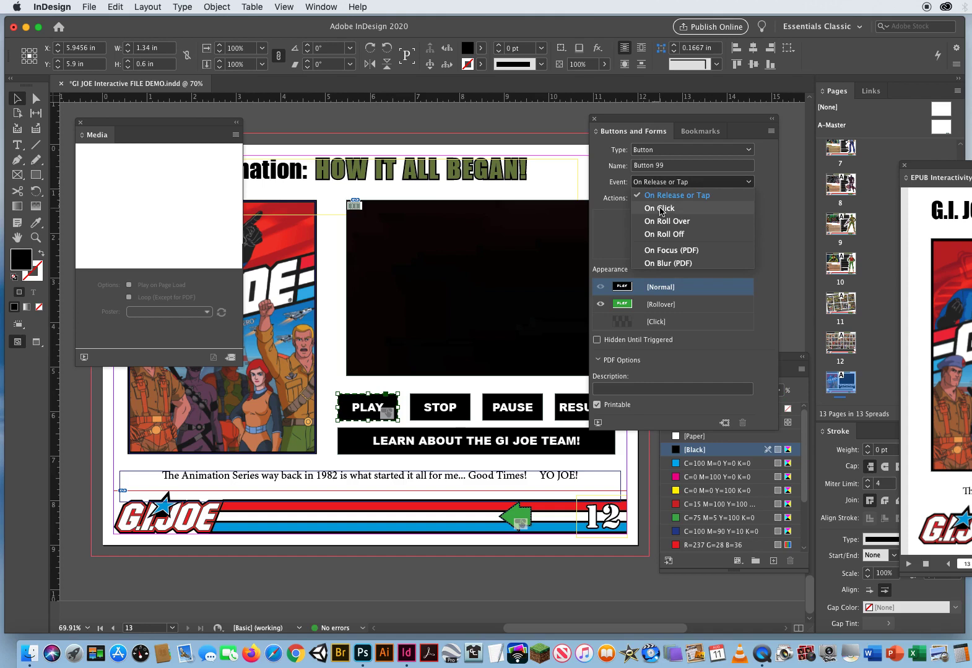
{"action": "left_click", "coordinate": [659, 208]}
{"action": "left_click", "coordinate": [638, 199]}
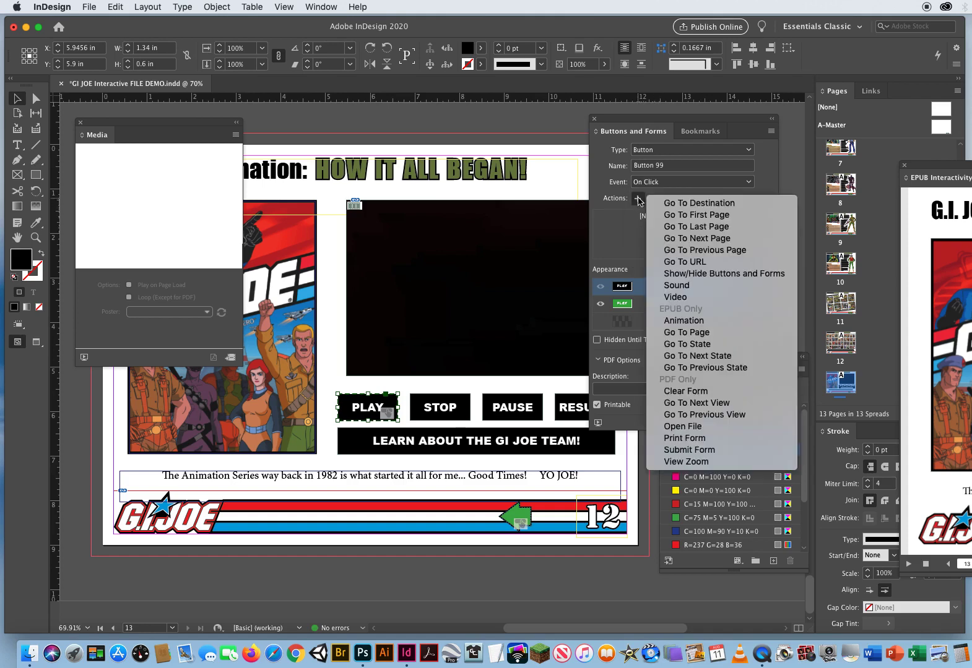
{"action": "left_click", "coordinate": [693, 299]}
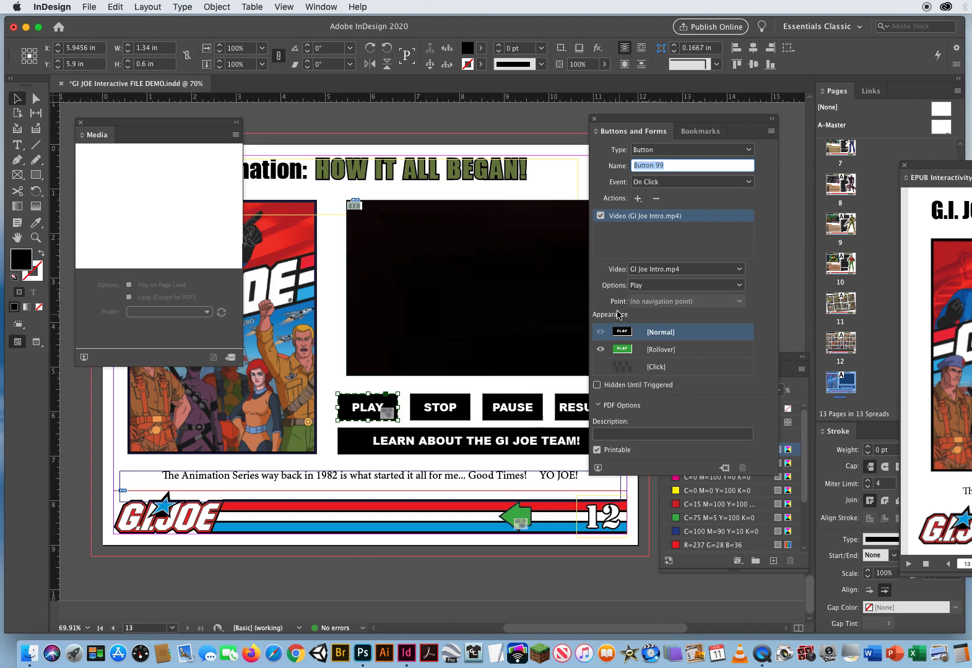
{"action": "left_click", "coordinate": [695, 270]}
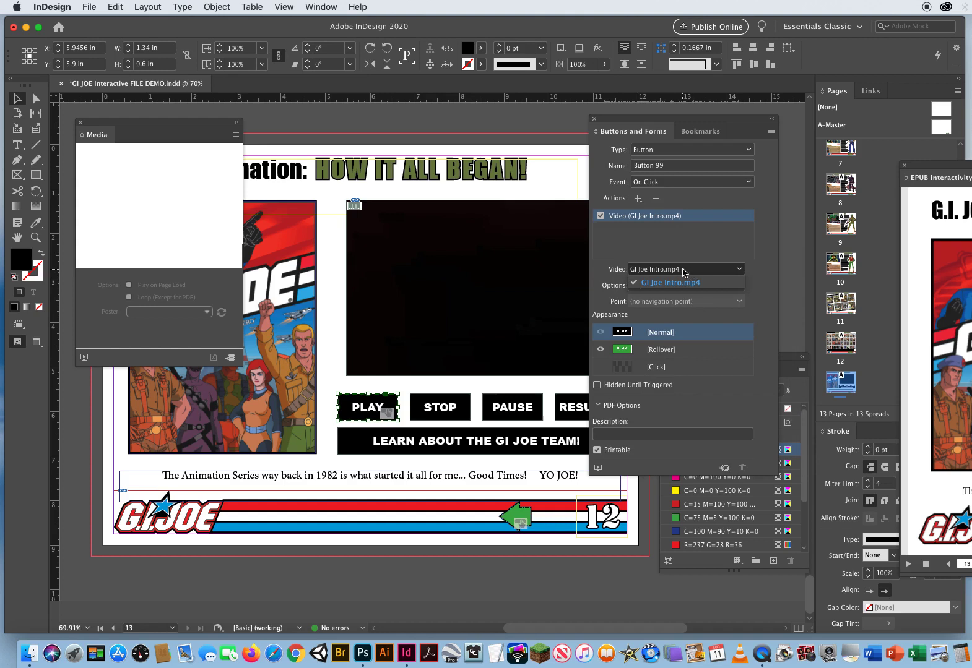
{"action": "left_click", "coordinate": [684, 272]}
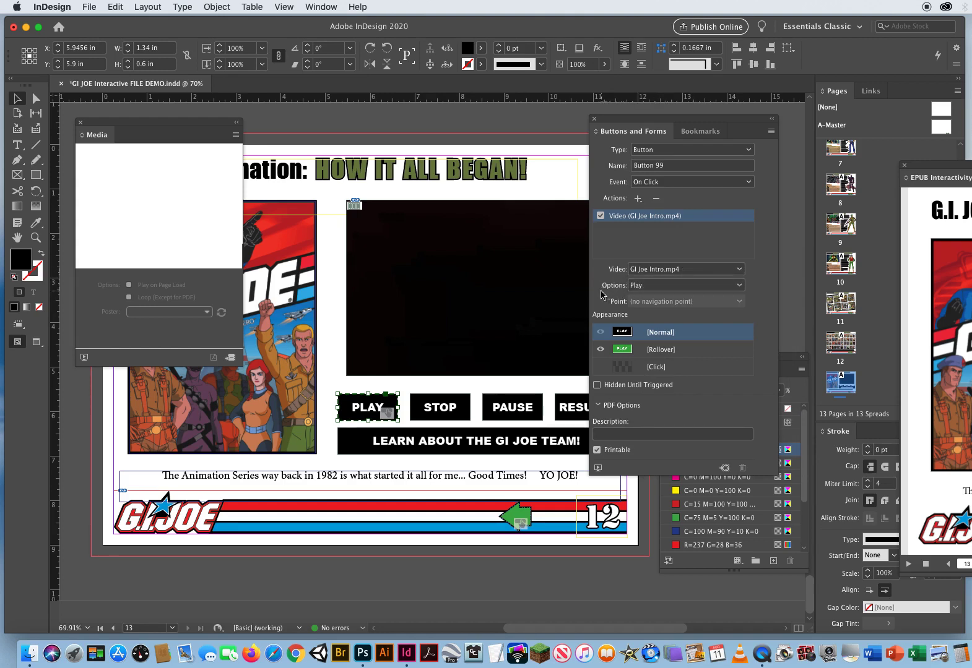
{"action": "left_click", "coordinate": [649, 287]}
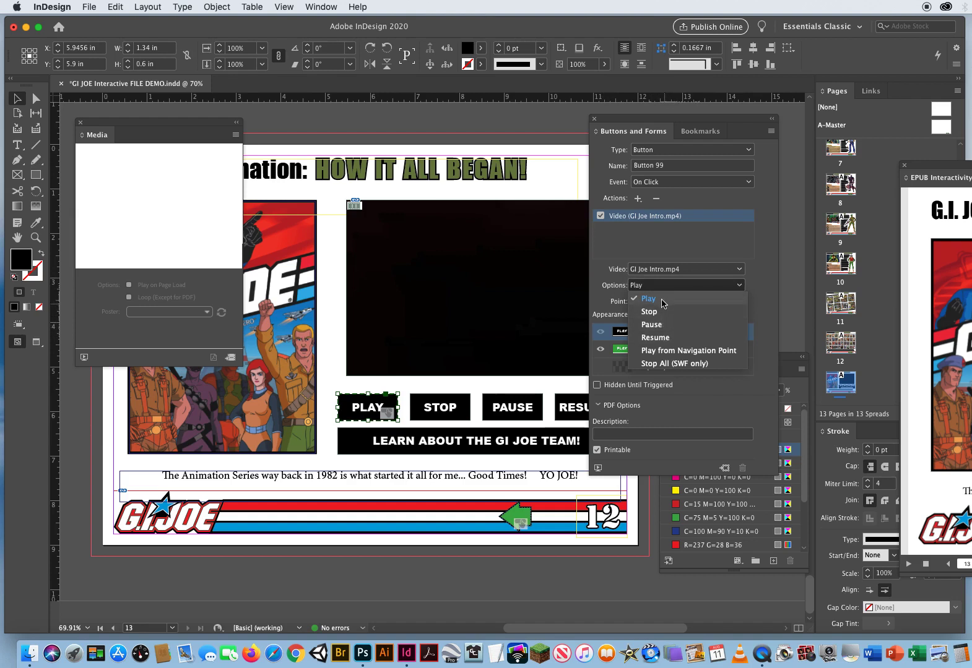
{"action": "left_click", "coordinate": [649, 299]}
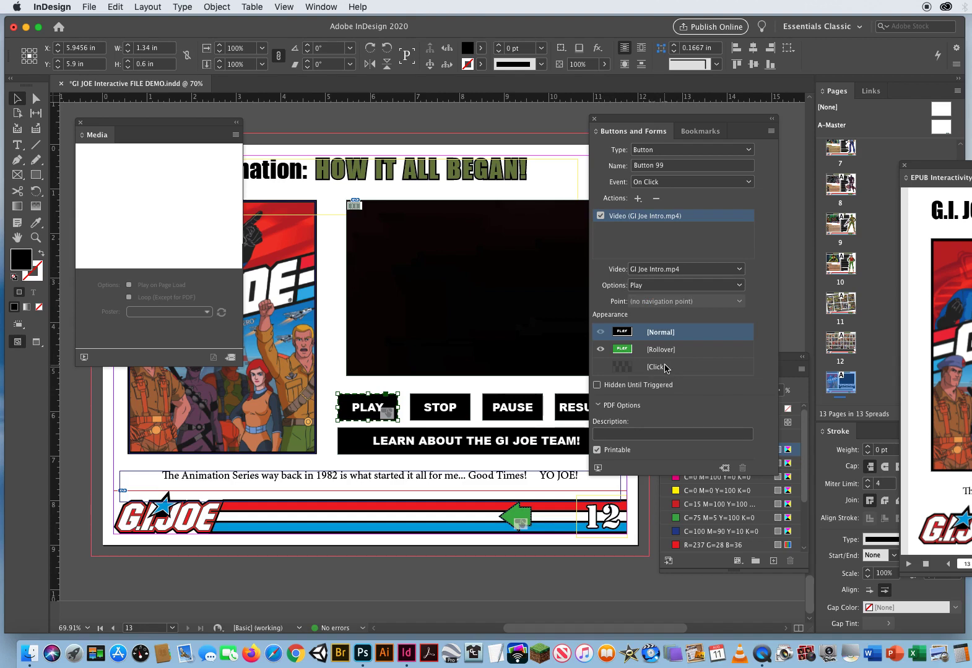
Convert the STOP frame to a button with a green rollover state.
{"action": "left_click", "coordinate": [448, 405]}
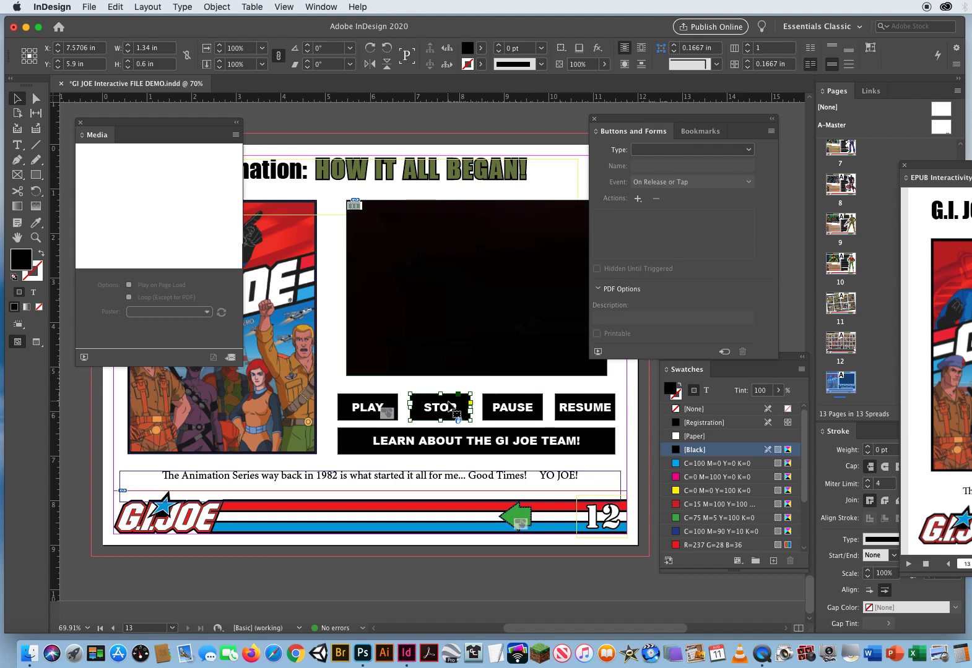
{"action": "left_click", "coordinate": [726, 351]}
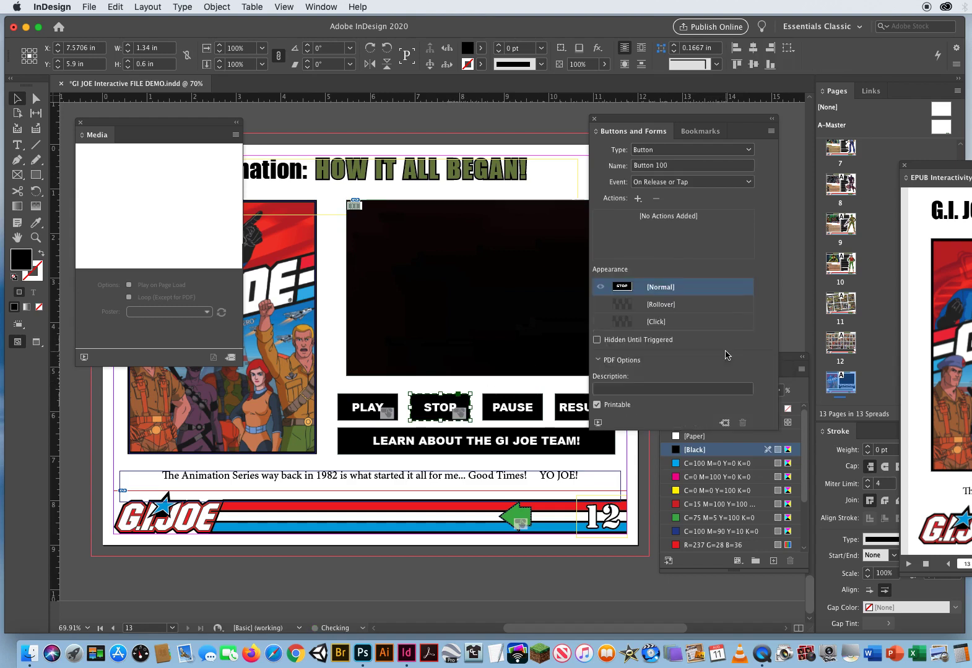
{"action": "left_click", "coordinate": [660, 309]}
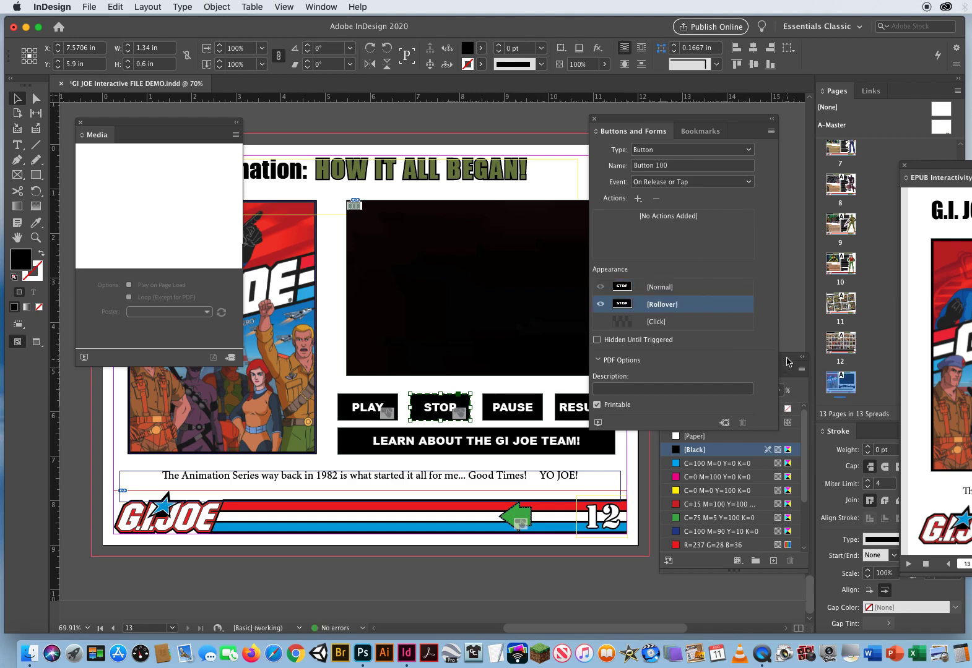
{"action": "left_click_drag", "start_coordinate": [788, 364], "coordinate": [295, 345]}
{"action": "left_click", "coordinate": [200, 504]}
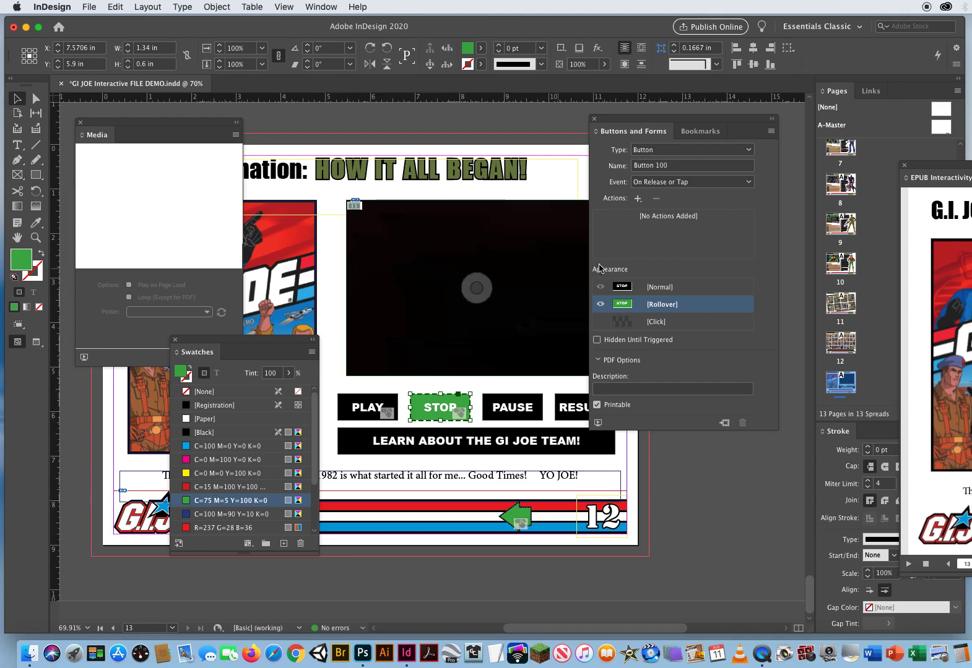
{"action": "left_click", "coordinate": [660, 288]}
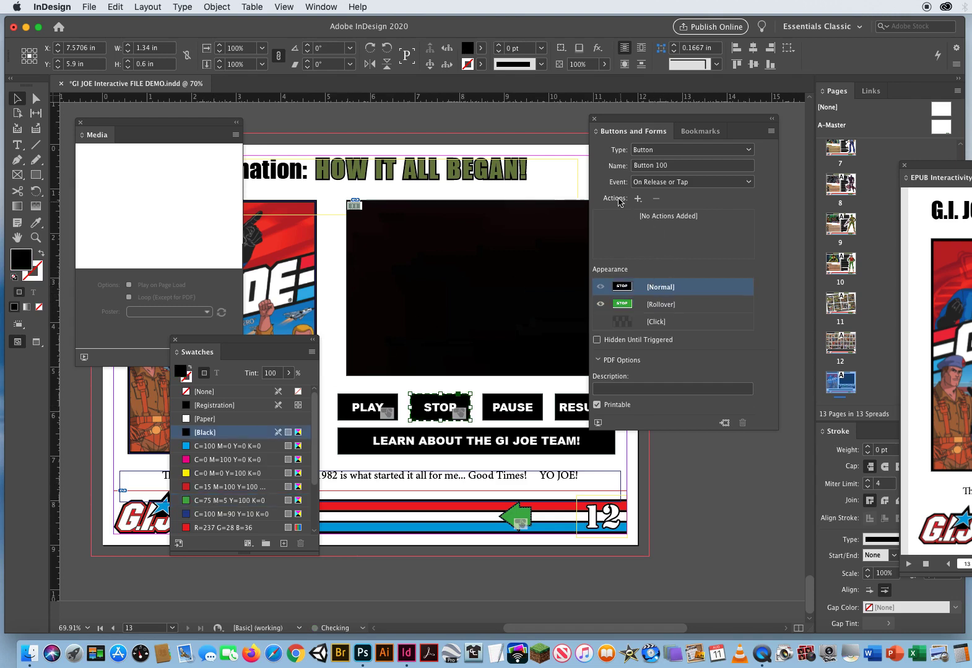
Add an On Click Video action to STOP with Options set to Stop.
{"action": "left_click", "coordinate": [662, 184]}
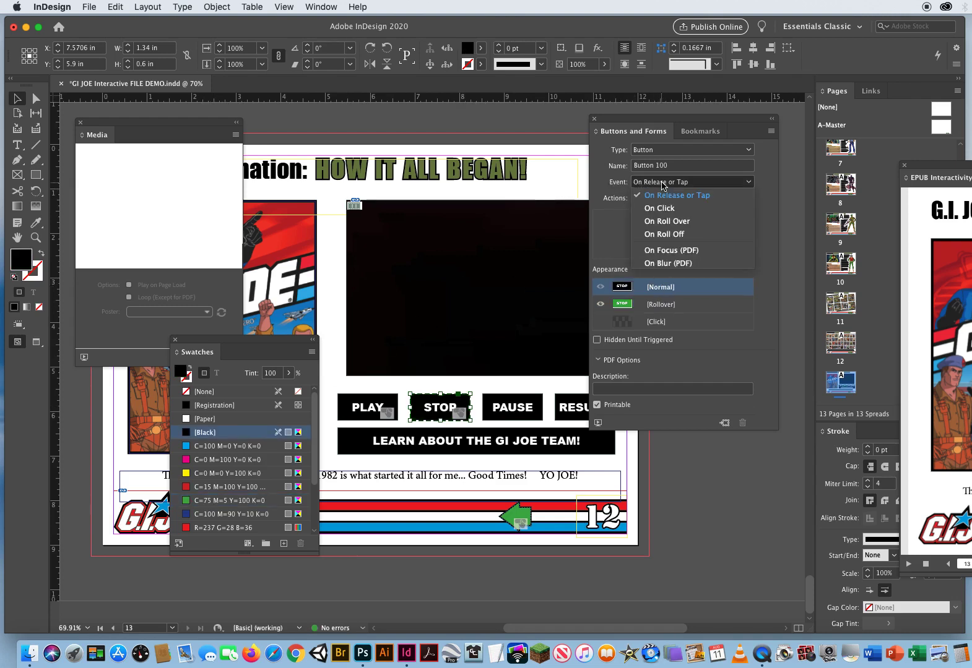
{"action": "left_click", "coordinate": [666, 210]}
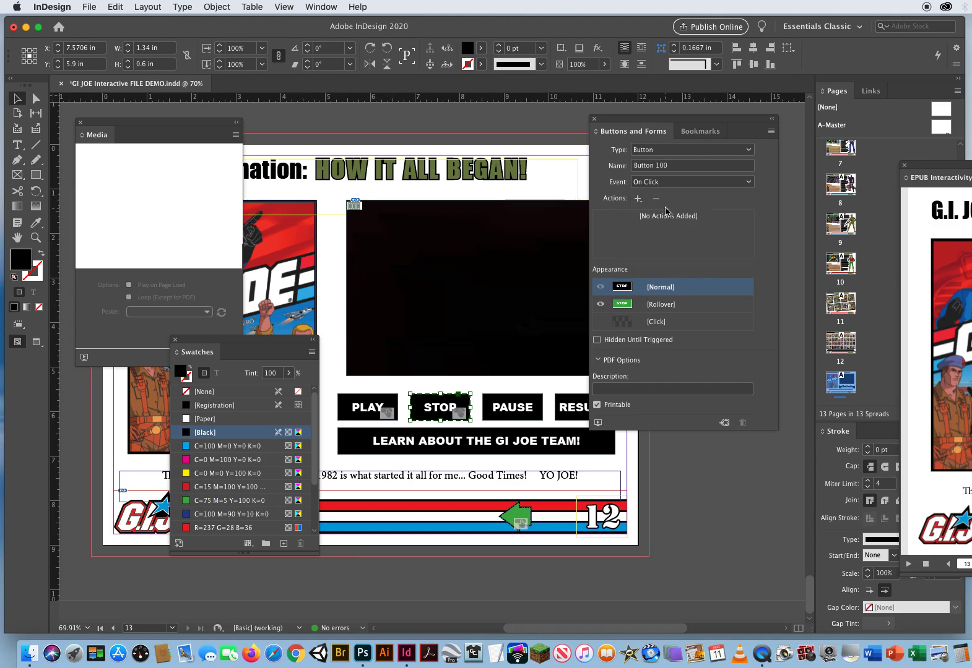
{"action": "left_click", "coordinate": [637, 199]}
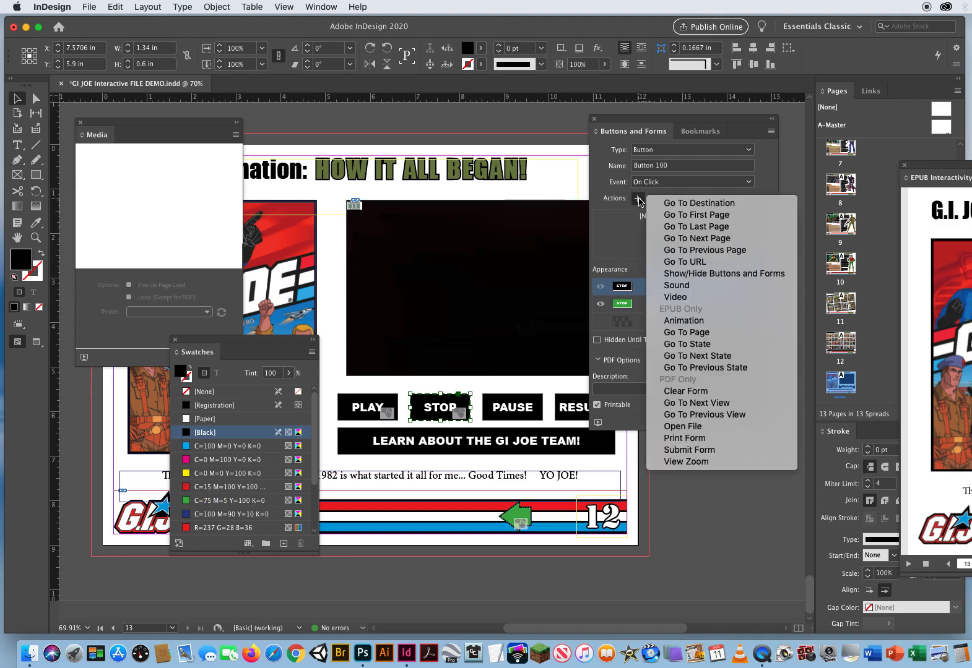
{"action": "left_click", "coordinate": [701, 298]}
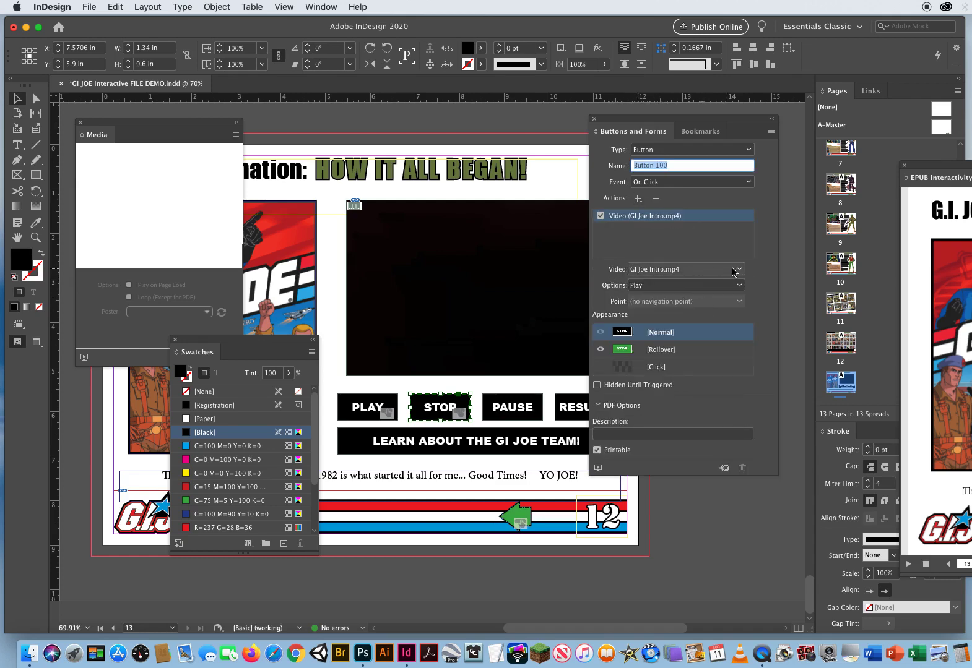
{"action": "left_click", "coordinate": [658, 286]}
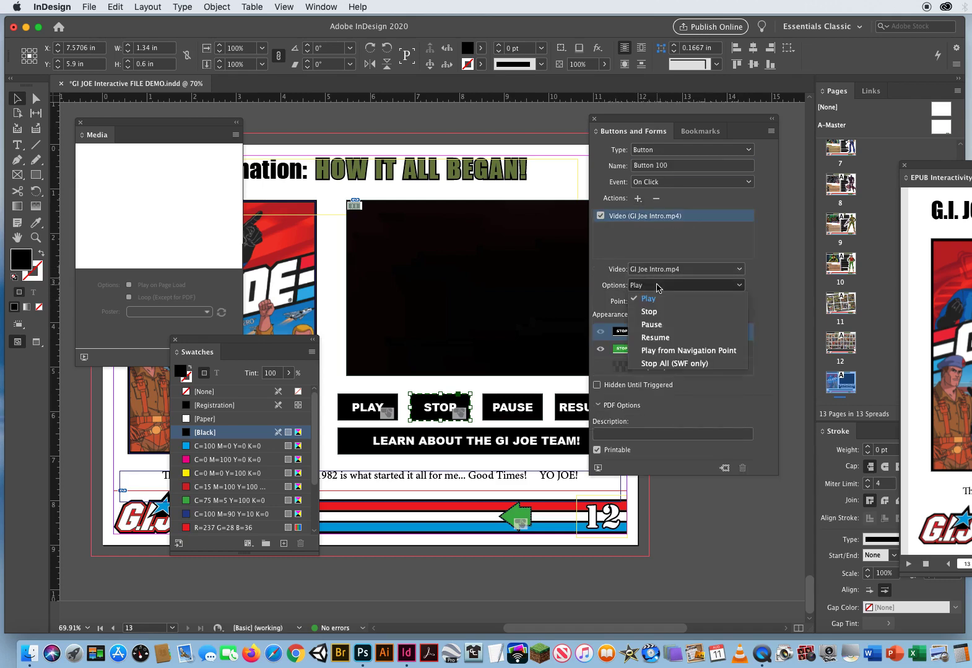
{"action": "left_click", "coordinate": [671, 312]}
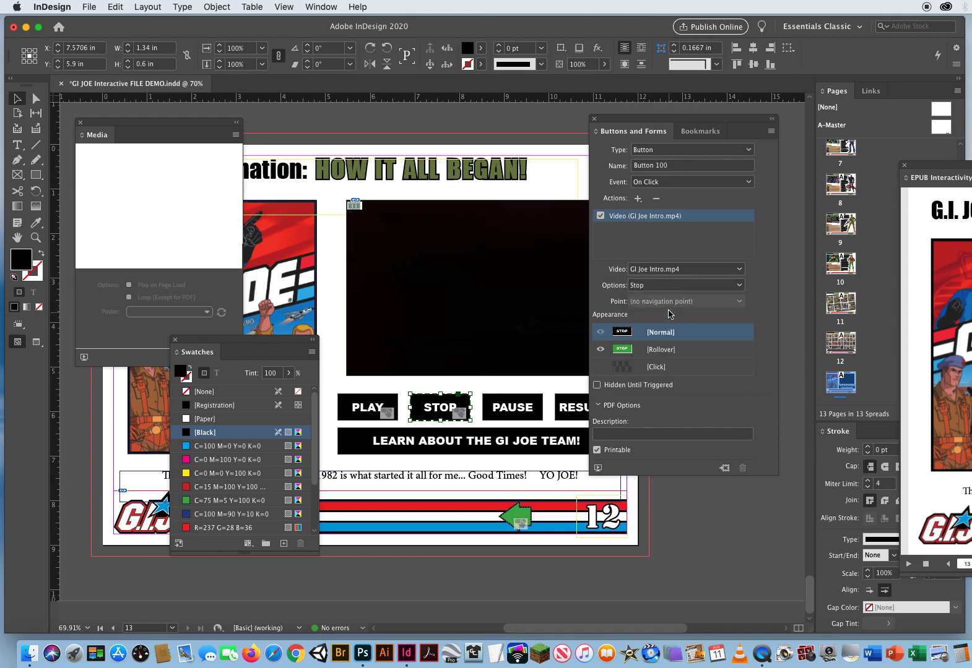
Convert the PAUSE graphic to a button with a green rollover state.
{"action": "left_click", "coordinate": [513, 412]}
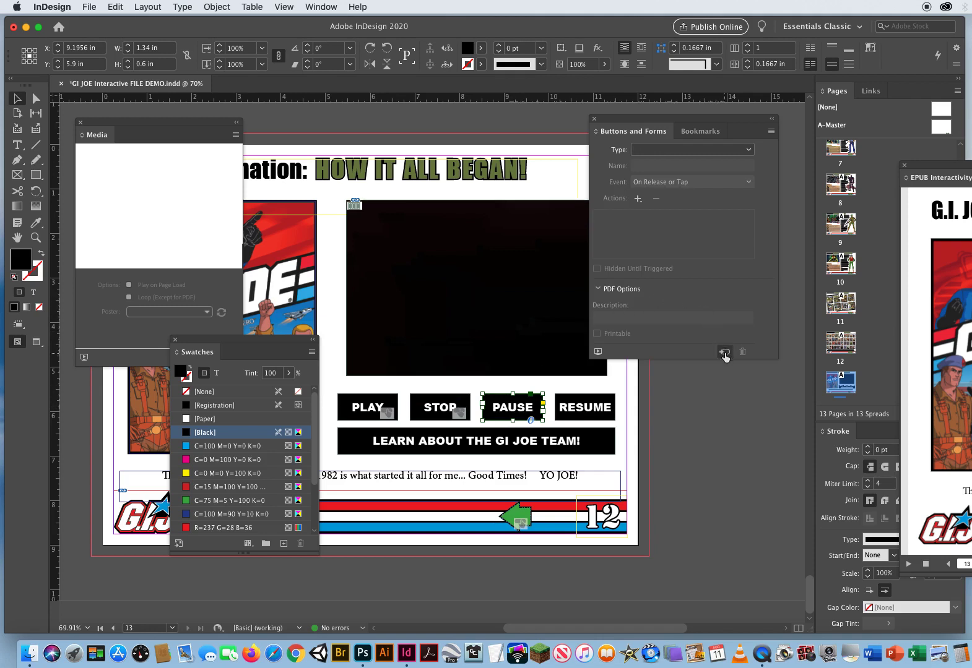
{"action": "left_click", "coordinate": [724, 353]}
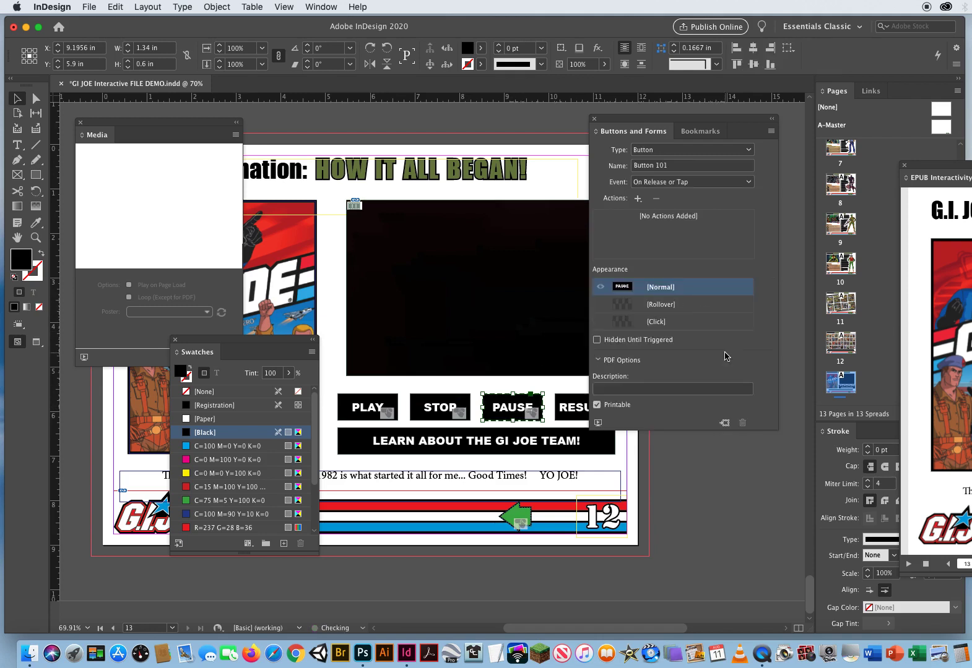
{"action": "left_click", "coordinate": [663, 304]}
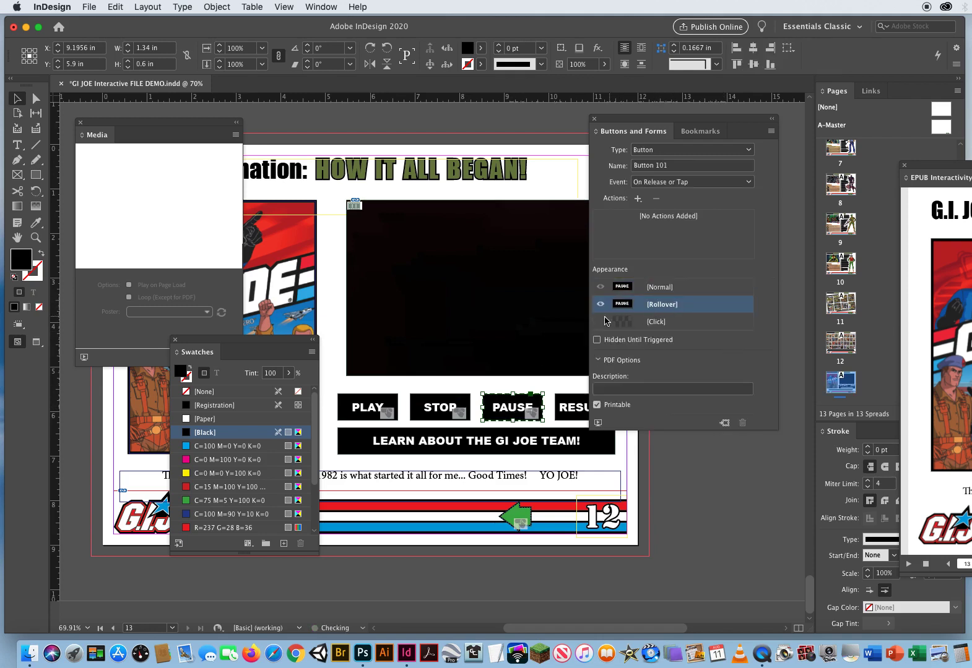
{"action": "left_click", "coordinate": [207, 499]}
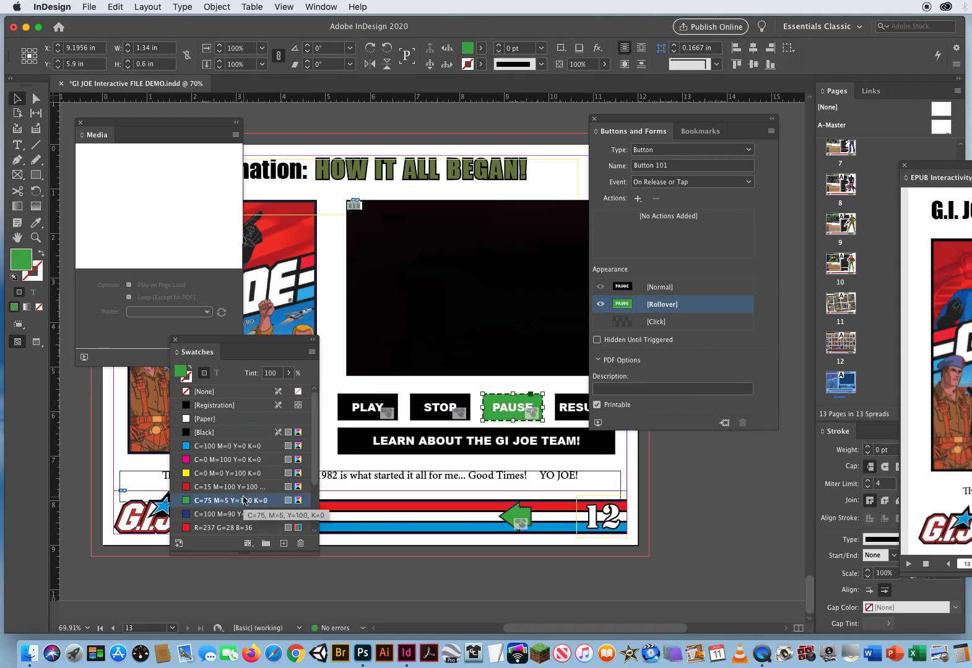
{"action": "left_click", "coordinate": [661, 289]}
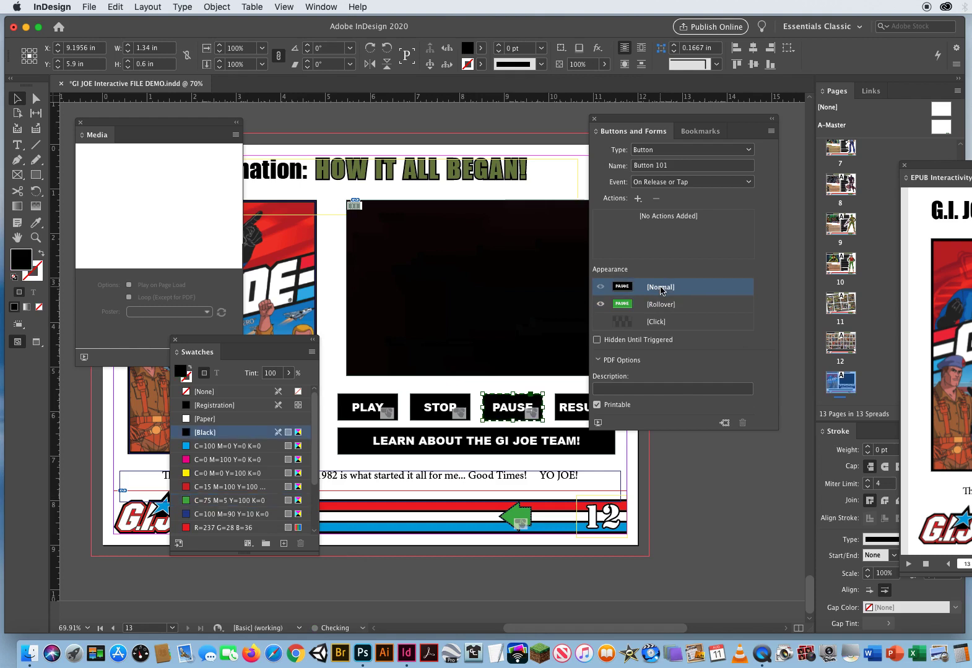
Add an On Click Video action to PAUSE with Options set to Pause.
{"action": "left_click", "coordinate": [655, 183]}
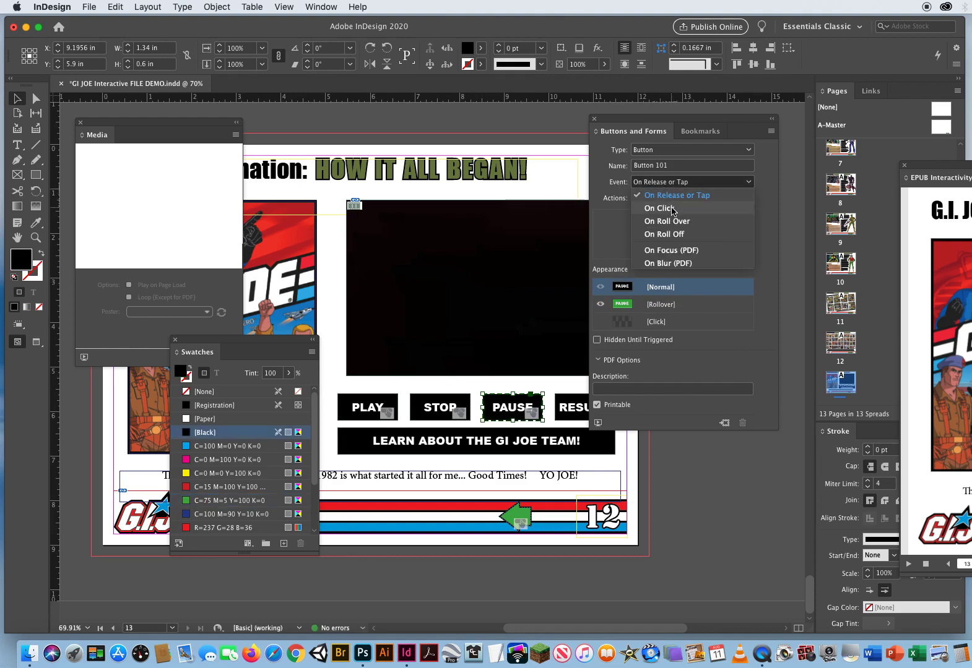
{"action": "left_click", "coordinate": [660, 208]}
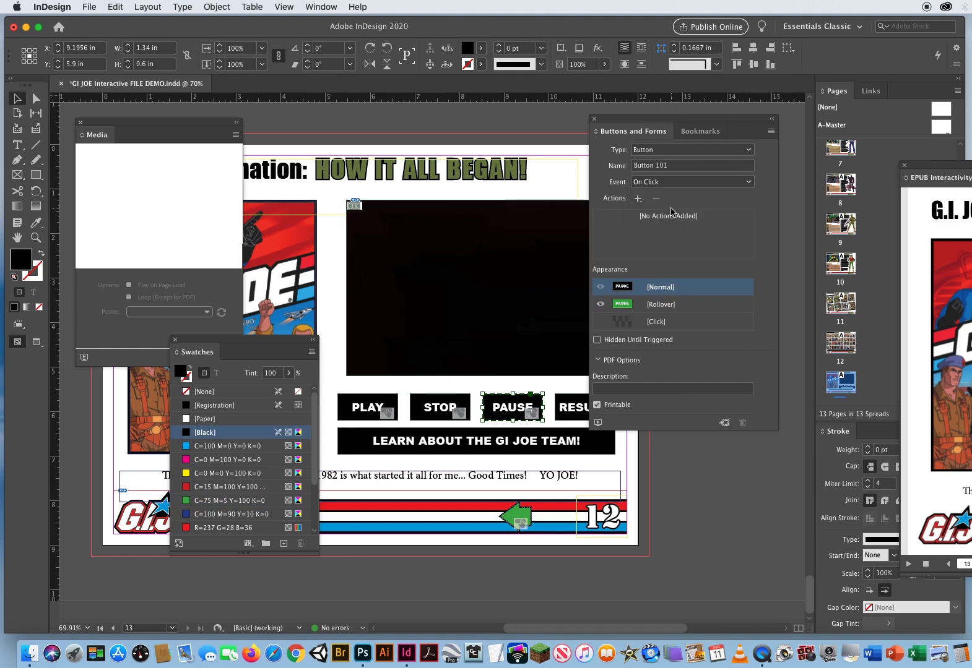
{"action": "left_click", "coordinate": [637, 200]}
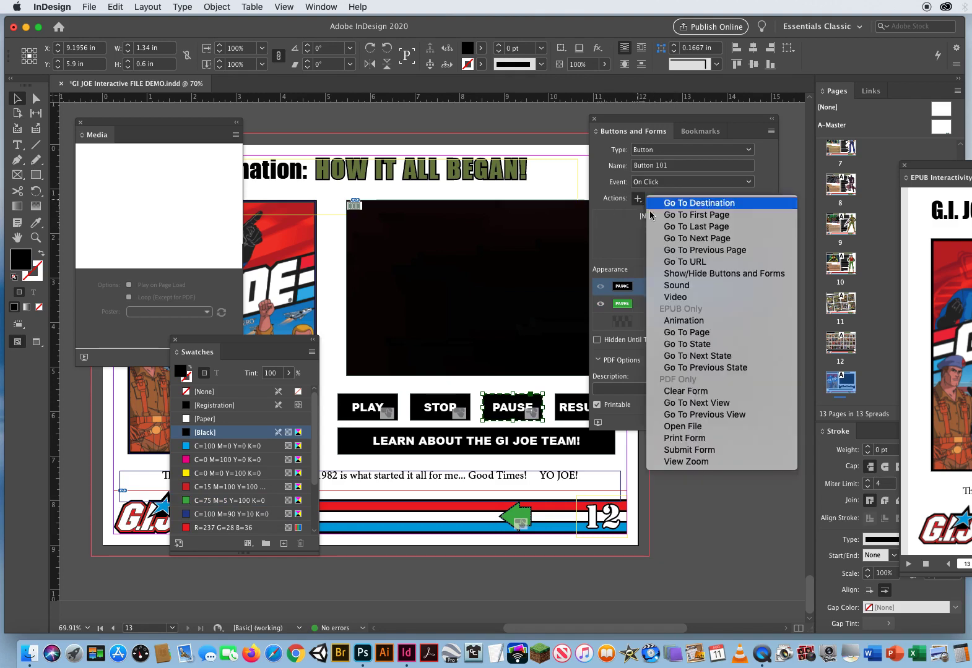
{"action": "left_click", "coordinate": [679, 299]}
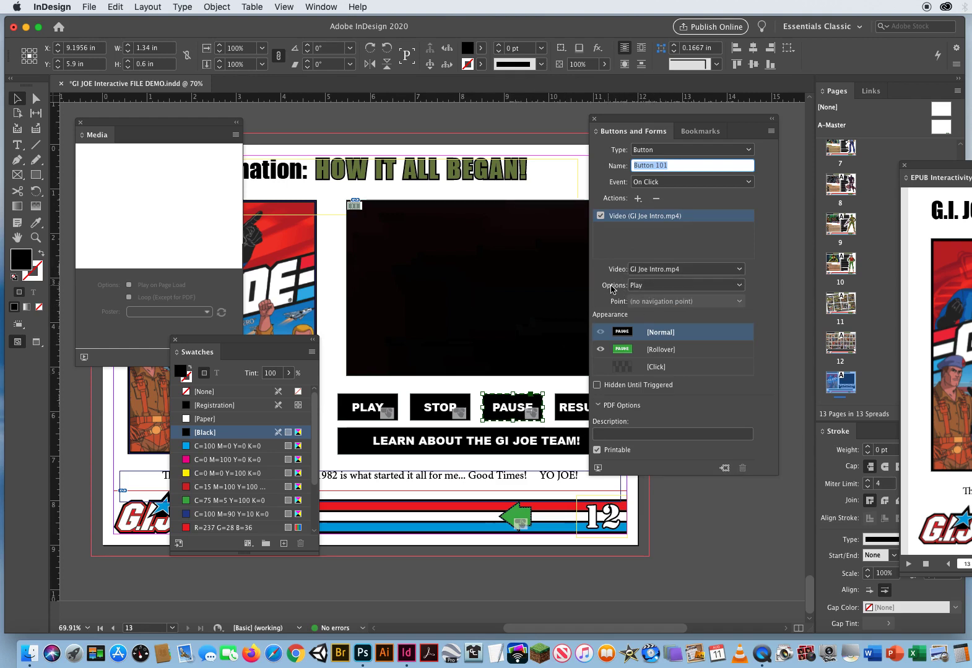
{"action": "left_click", "coordinate": [674, 288]}
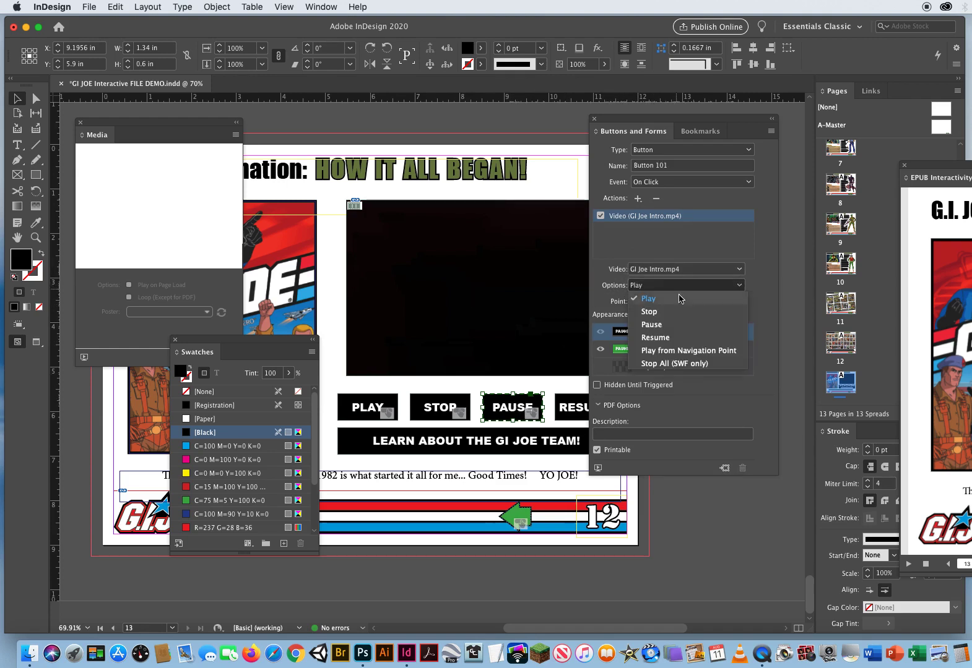
{"action": "left_click", "coordinate": [677, 329]}
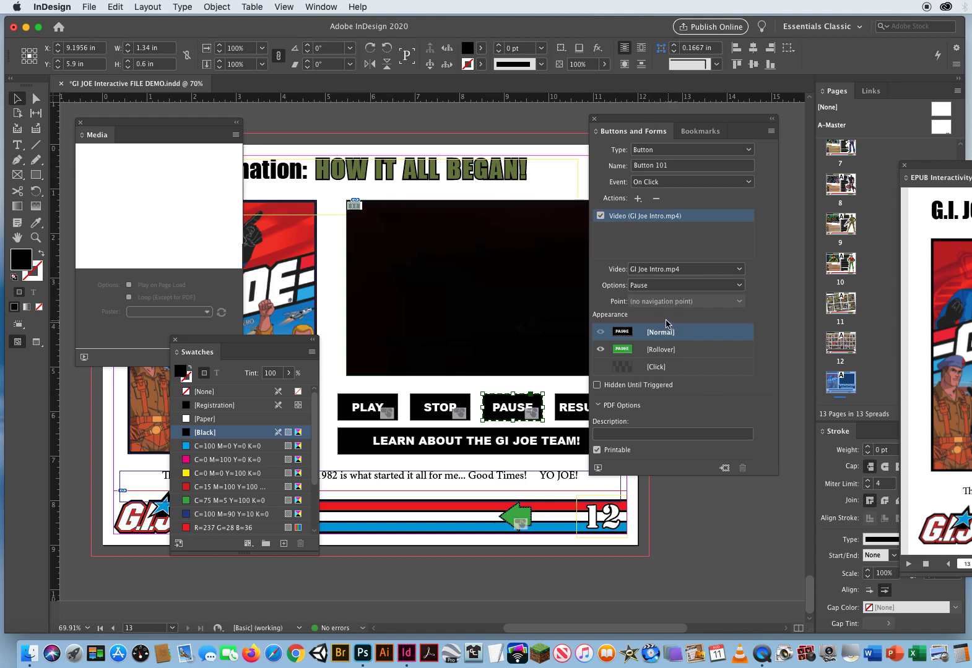
Convert the RESUME graphic to a button with a green rollover state.
{"action": "left_click", "coordinate": [575, 411]}
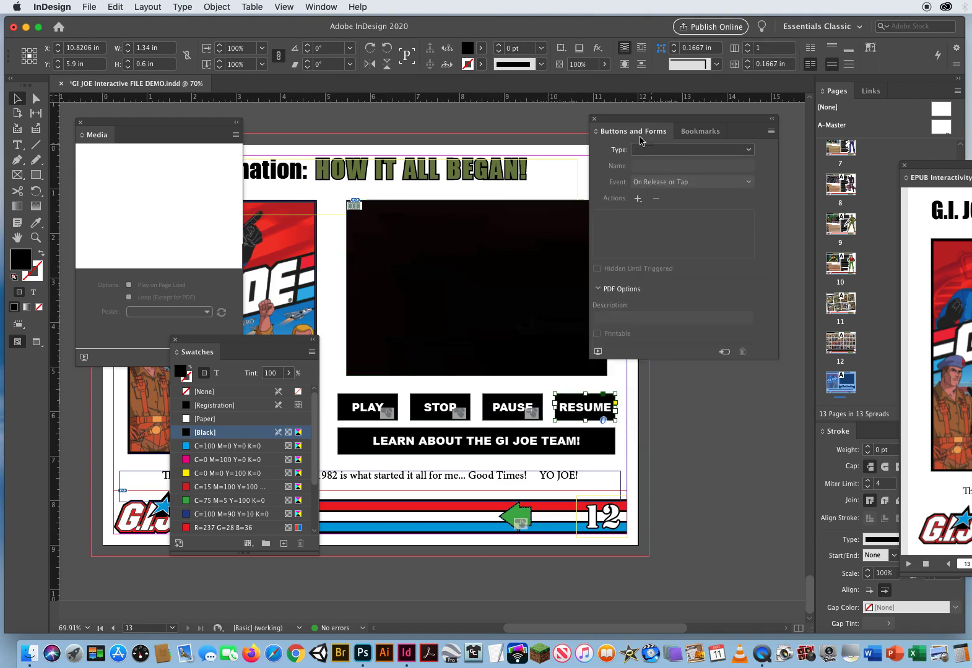
{"action": "left_click_drag", "start_coordinate": [625, 123], "coordinate": [646, 123]}
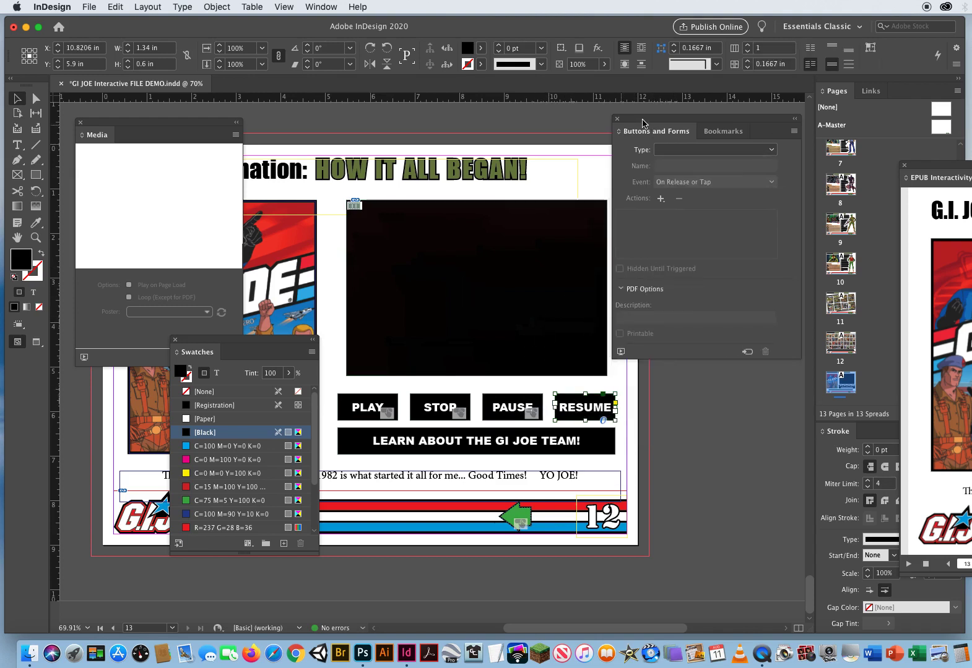
{"action": "left_click", "coordinate": [747, 351]}
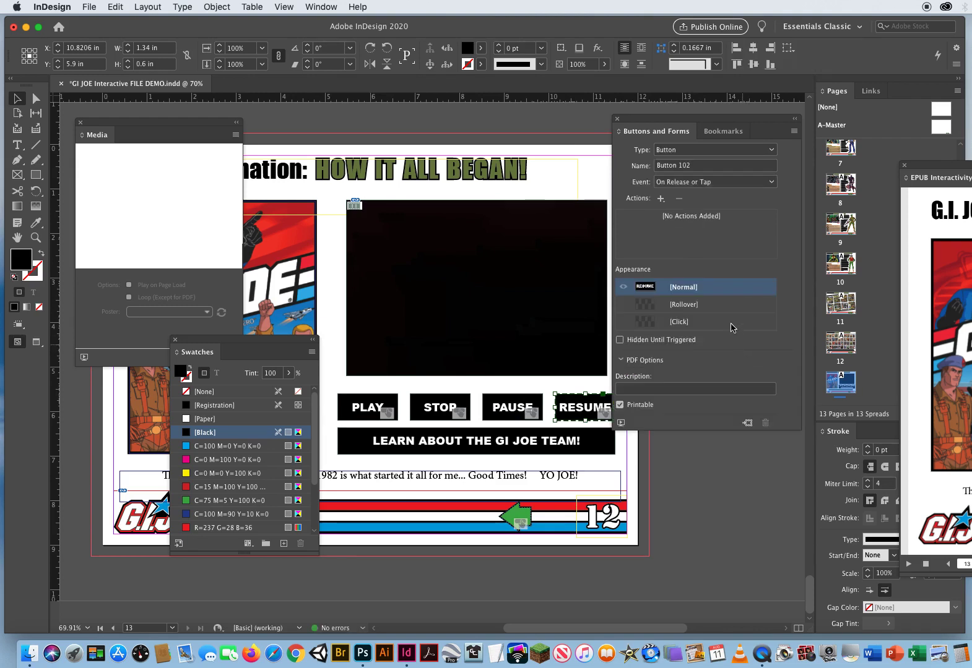
{"action": "left_click", "coordinate": [685, 307]}
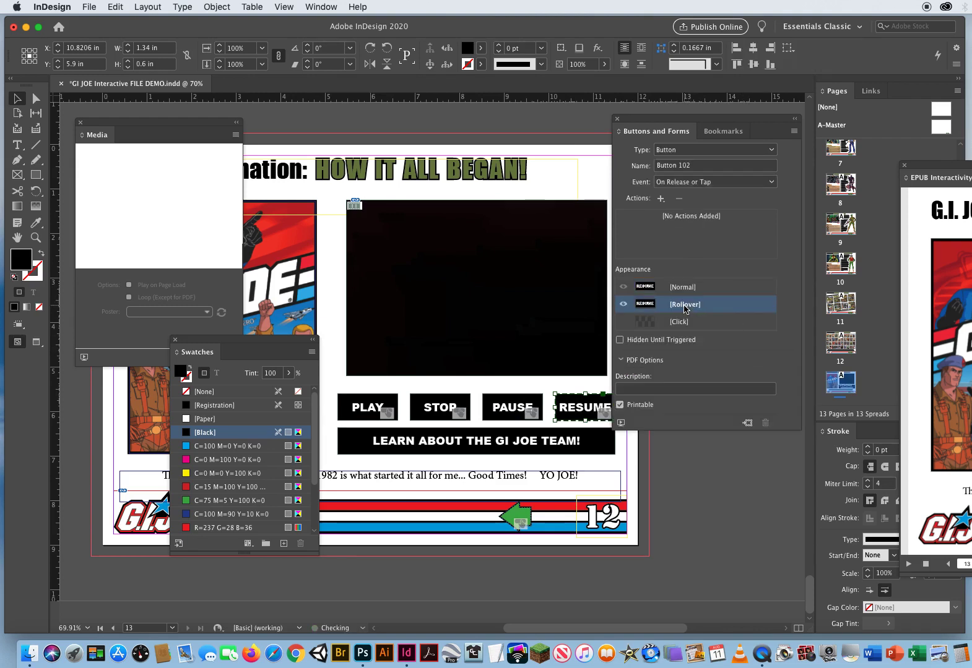
{"action": "left_click", "coordinate": [206, 502]}
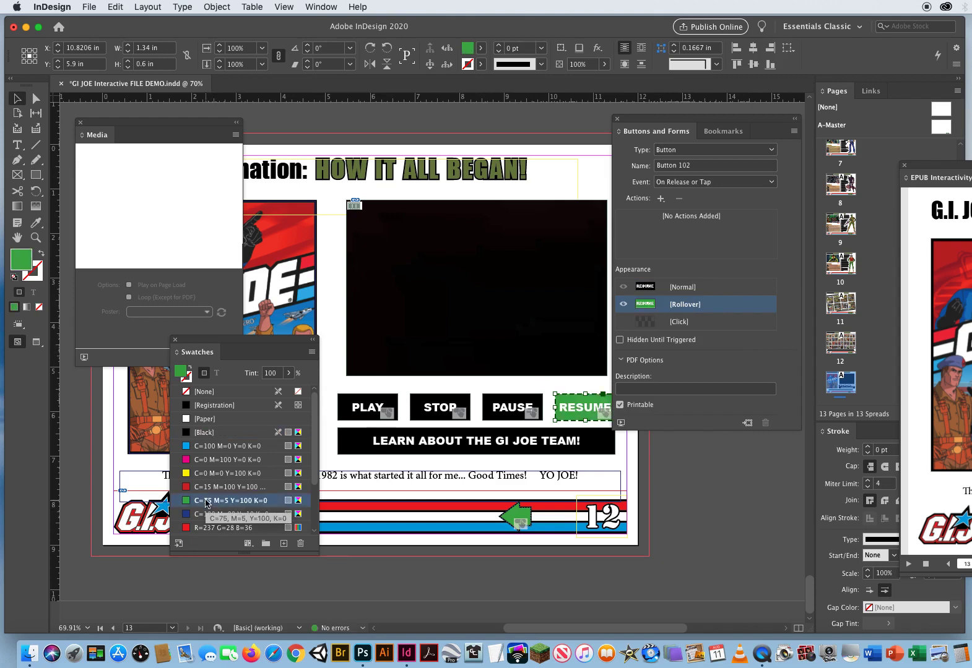
{"action": "left_click", "coordinate": [680, 290]}
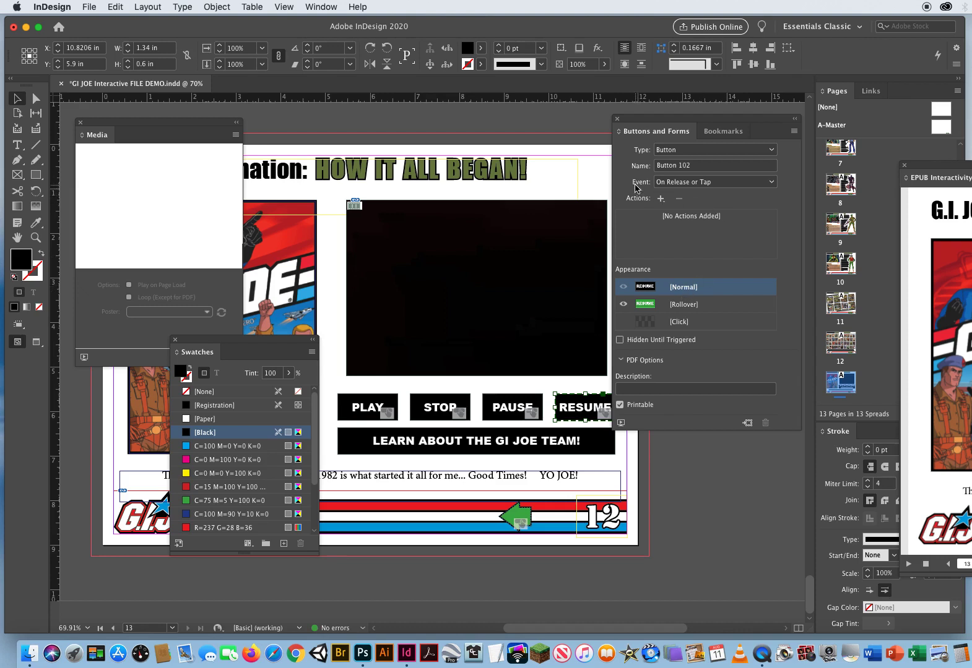
Add an On Click Video action to RESUME with Options set to Resume.
{"action": "left_click", "coordinate": [695, 182]}
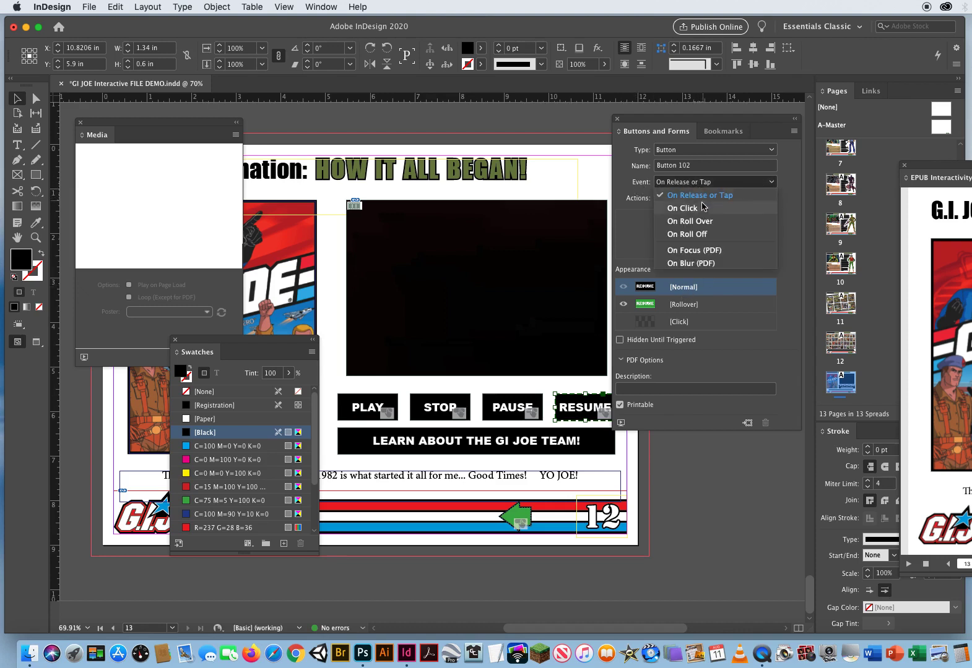
{"action": "left_click", "coordinate": [690, 208]}
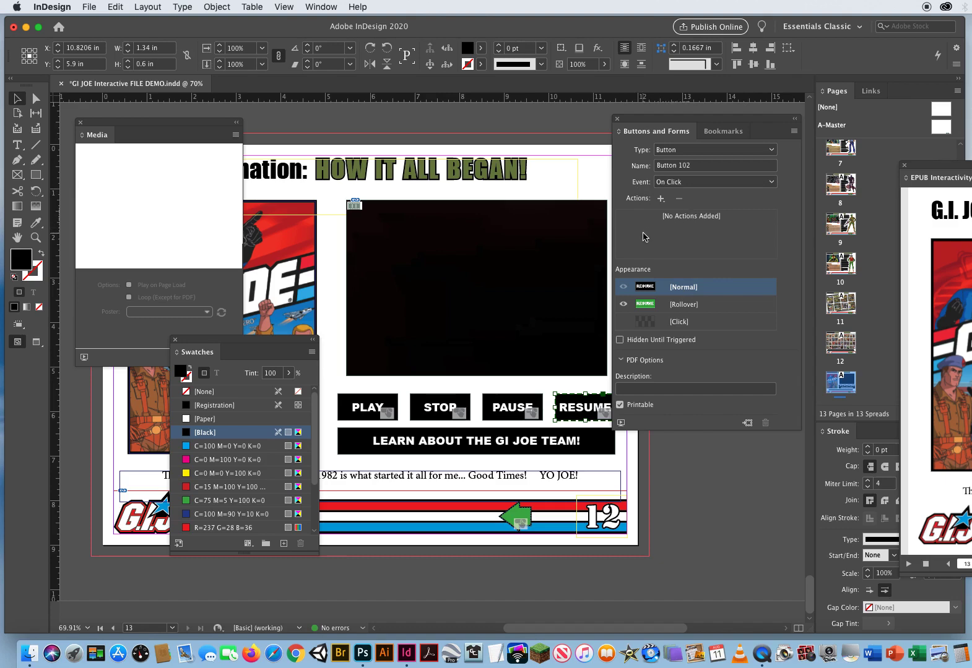
{"action": "left_click", "coordinate": [661, 199]}
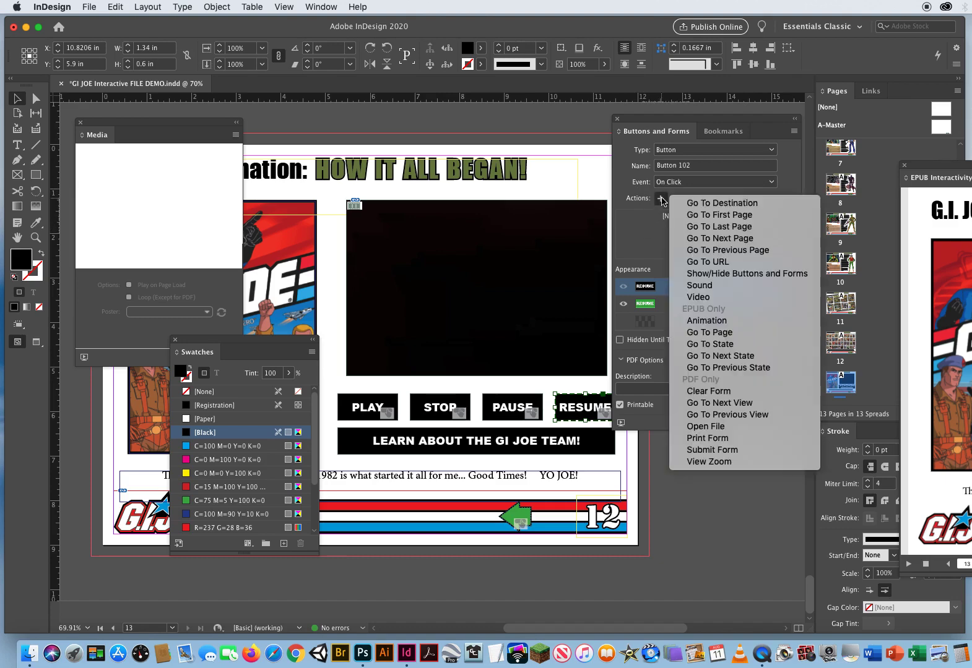
{"action": "left_click", "coordinate": [707, 297]}
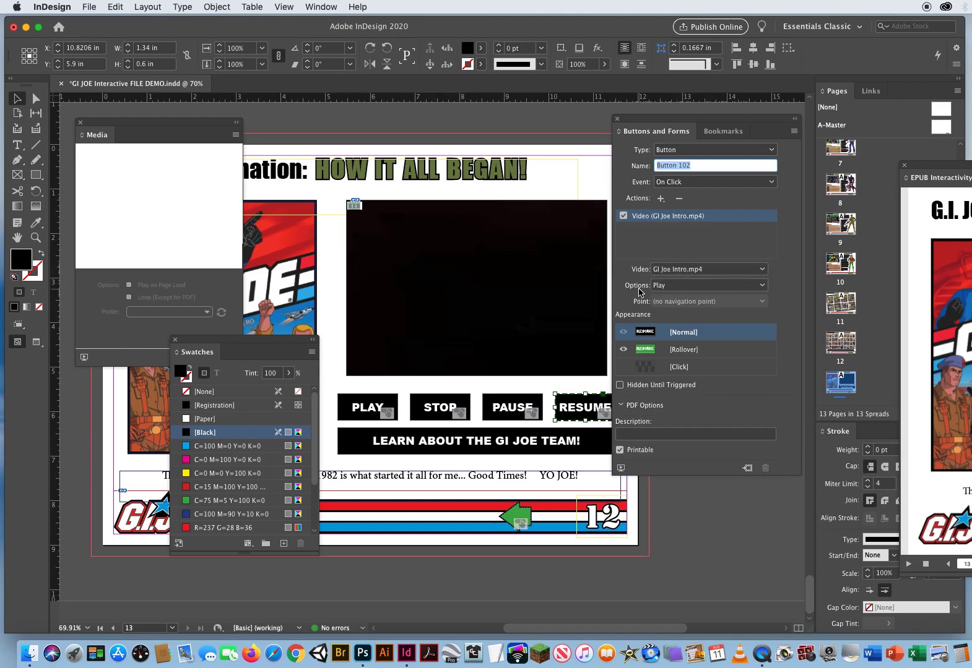
{"action": "left_click", "coordinate": [680, 287]}
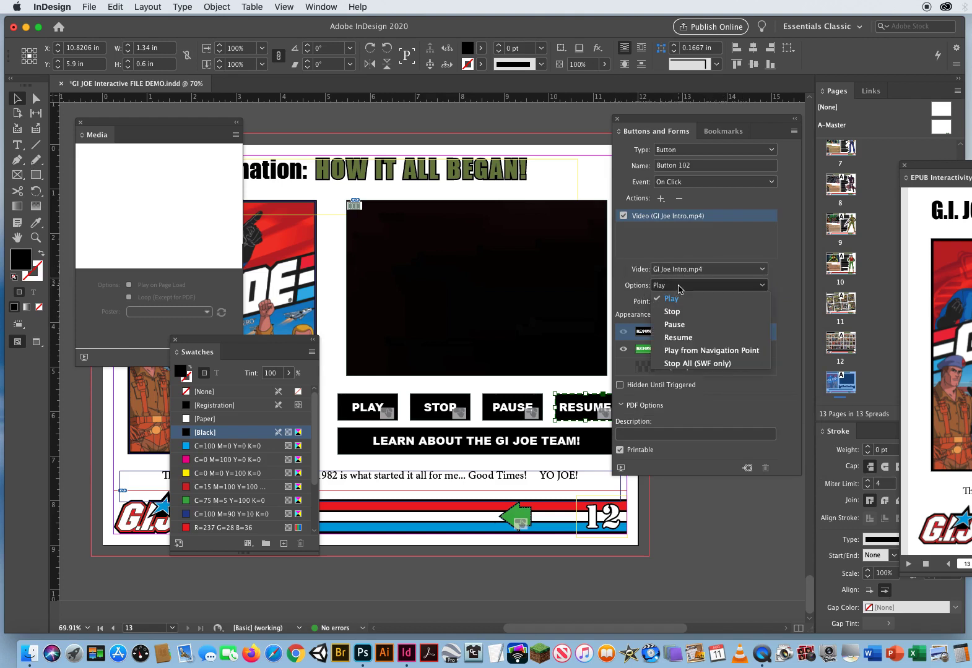
{"action": "left_click", "coordinate": [684, 339]}
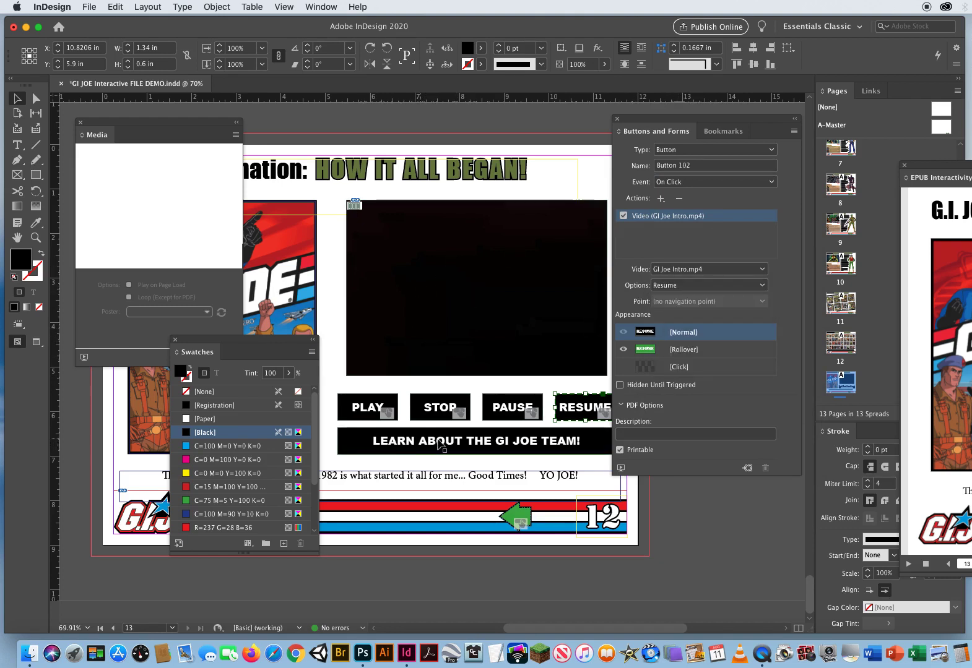
Move the button settings and Swatches aside and bring the EPUB Interactivity Preview over the page.
{"action": "left_click_drag", "start_coordinate": [643, 119], "coordinate": [658, 114]}
{"action": "left_click_drag", "start_coordinate": [189, 348], "coordinate": [729, 402]}
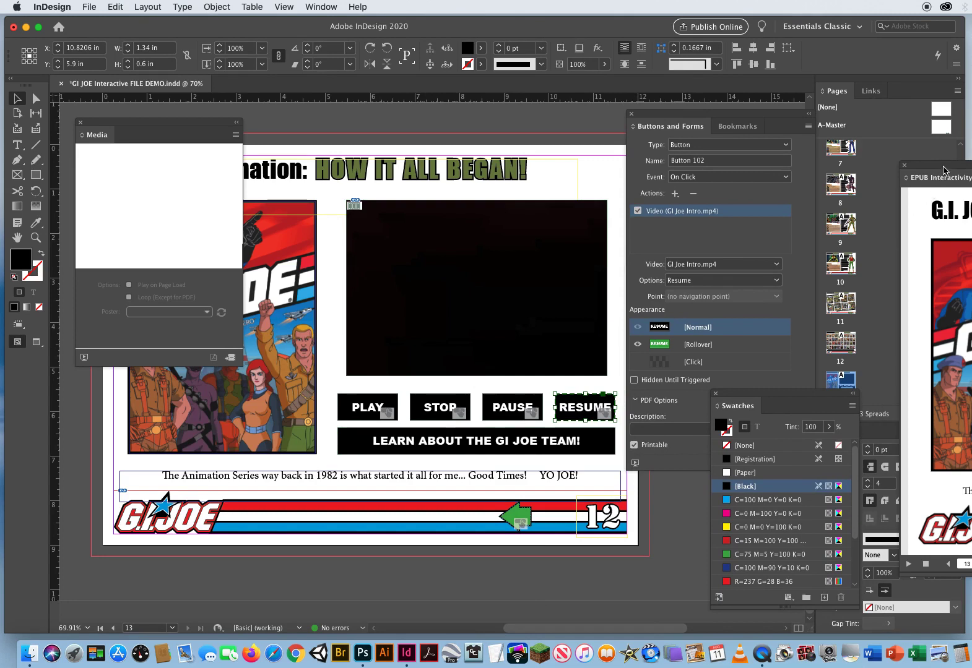
{"action": "left_click_drag", "start_coordinate": [943, 169], "coordinate": [193, 172]}
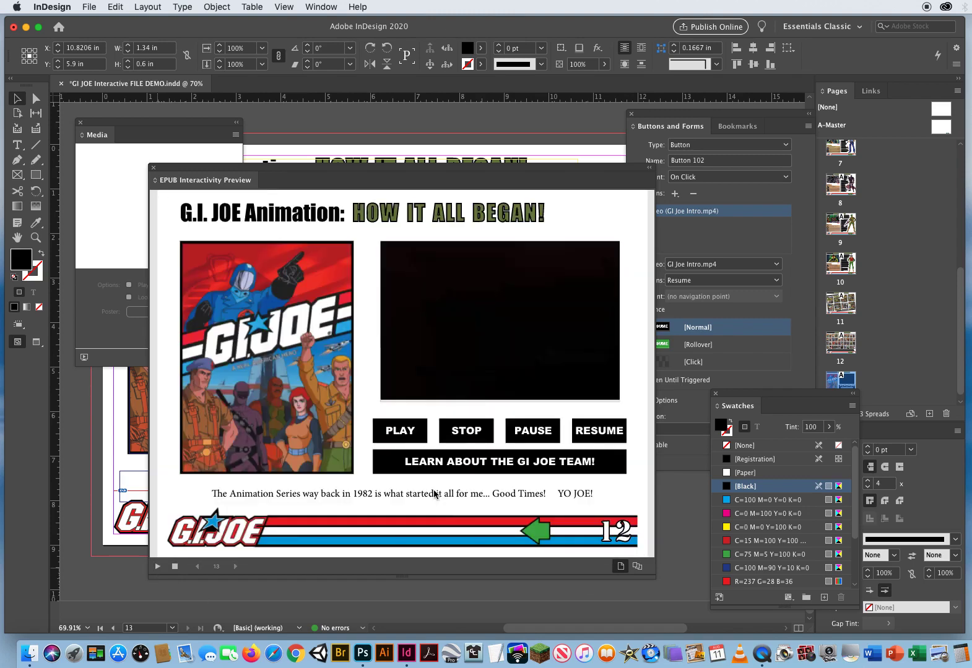
Test PLAY, STOP and PAUSE on the intro video, then move the preview back off the page.
{"action": "left_click", "coordinate": [403, 433]}
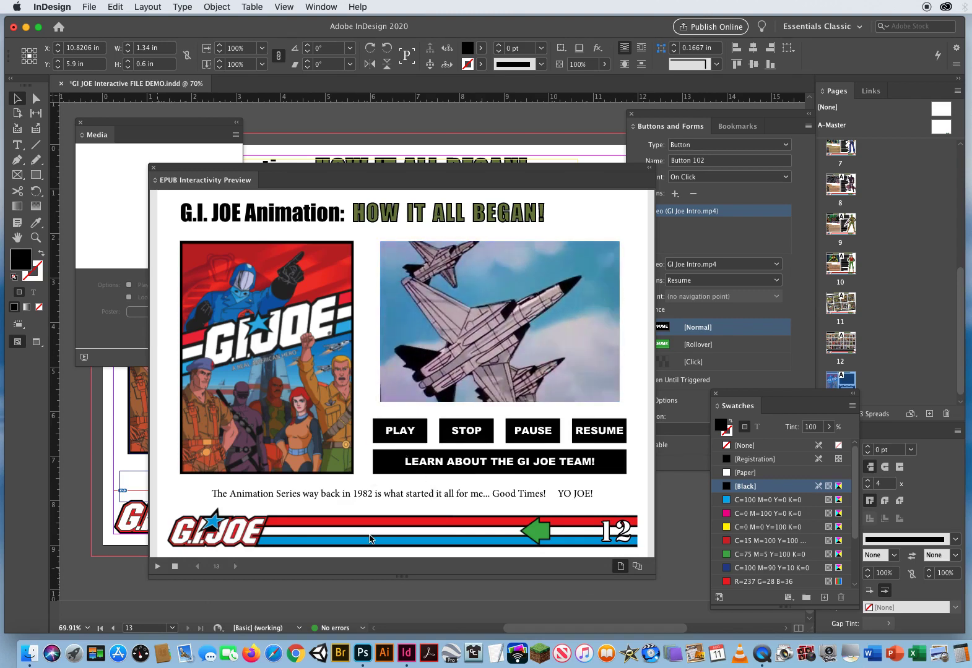
{"action": "left_click", "coordinate": [468, 436]}
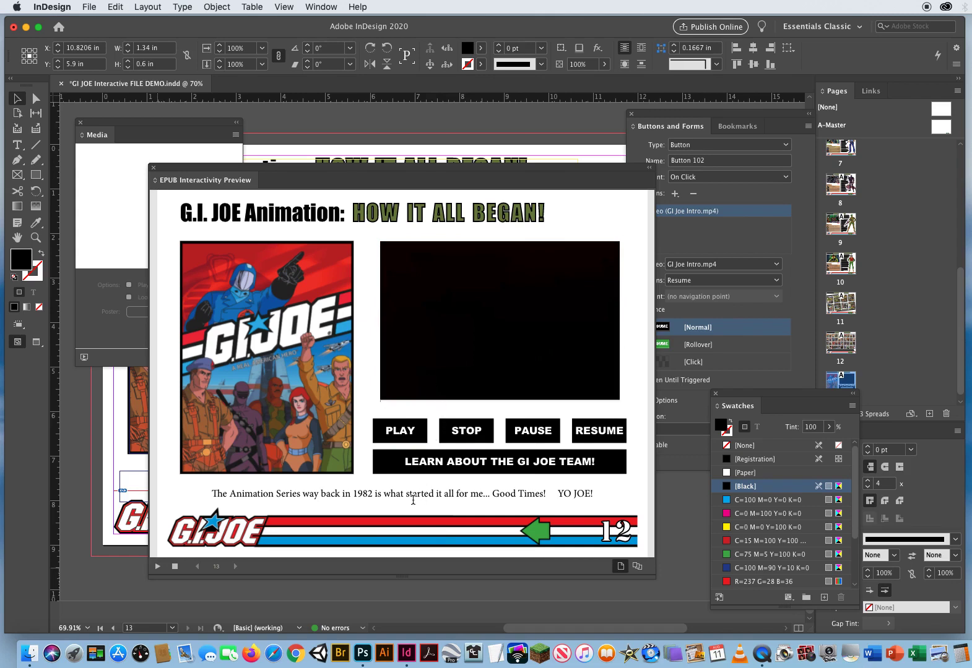
{"action": "left_click", "coordinate": [400, 431]}
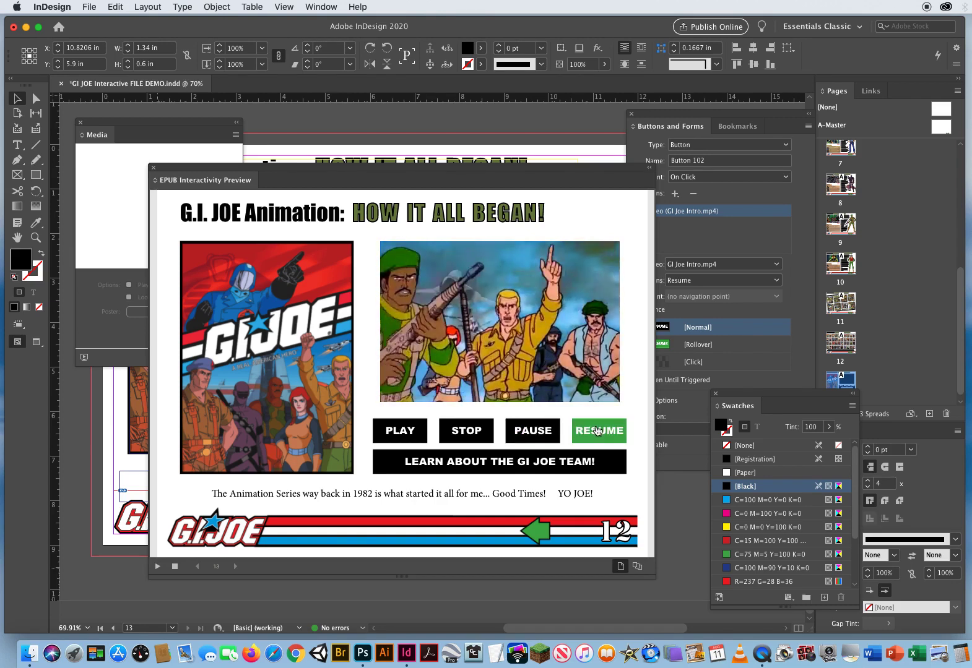
{"action": "left_click", "coordinate": [530, 436]}
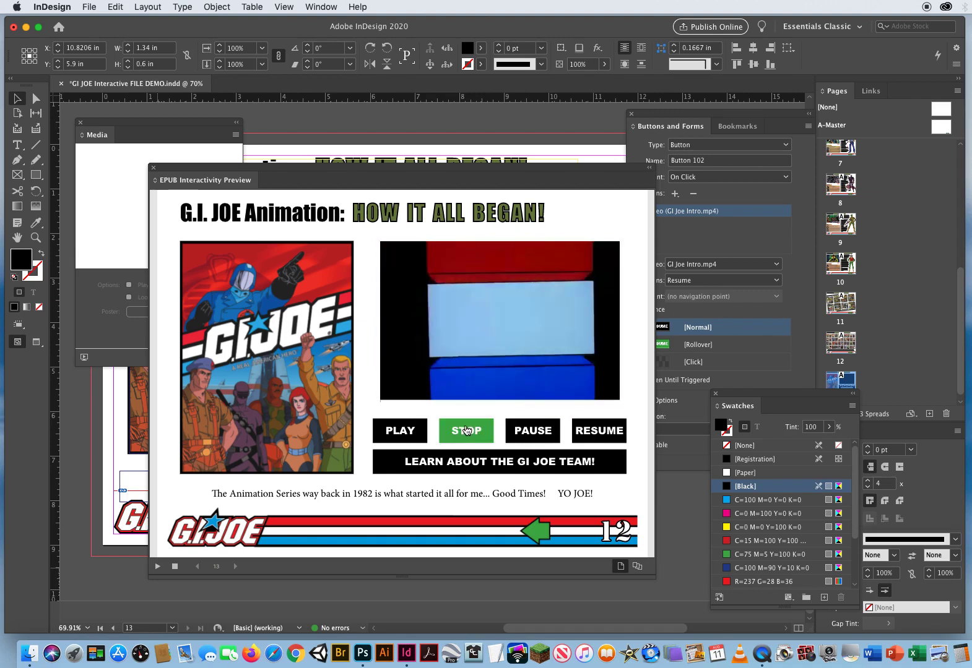
{"action": "left_click", "coordinate": [400, 432]}
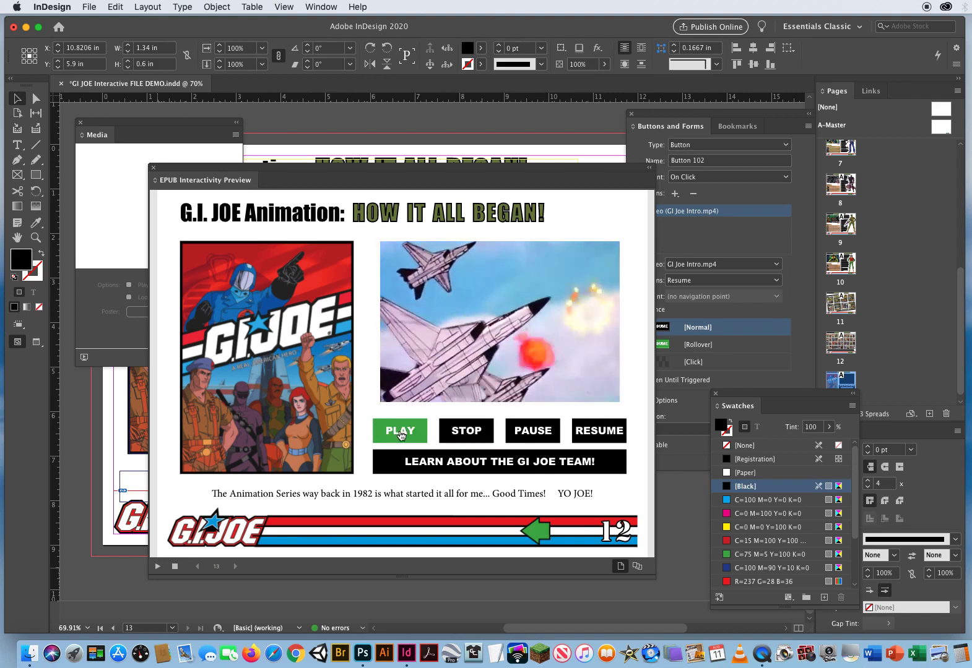
{"action": "left_click", "coordinate": [456, 433]}
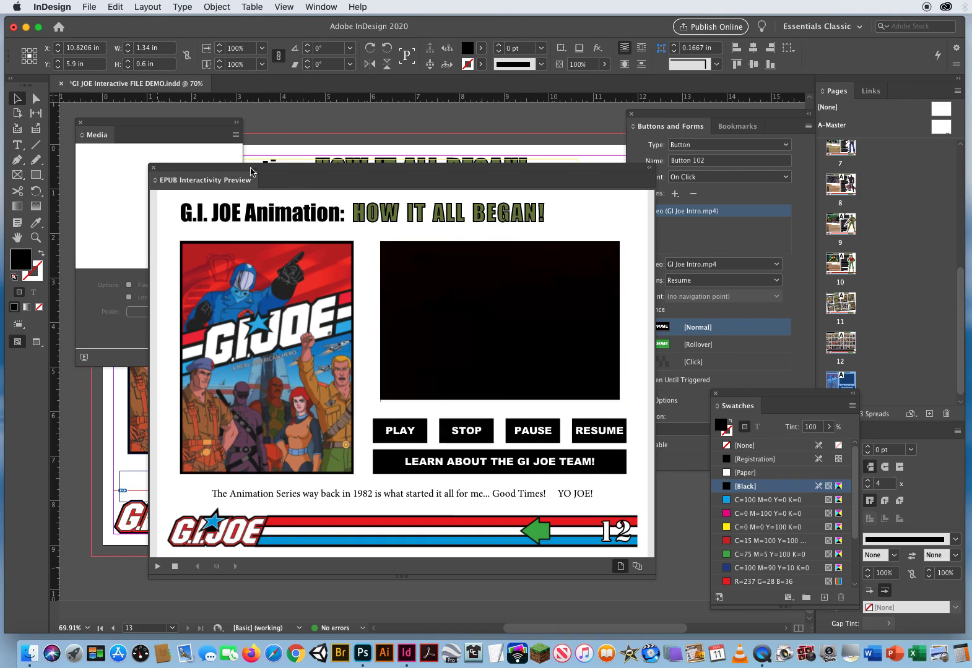
{"action": "left_click_drag", "start_coordinate": [167, 170], "coordinate": [914, 151]}
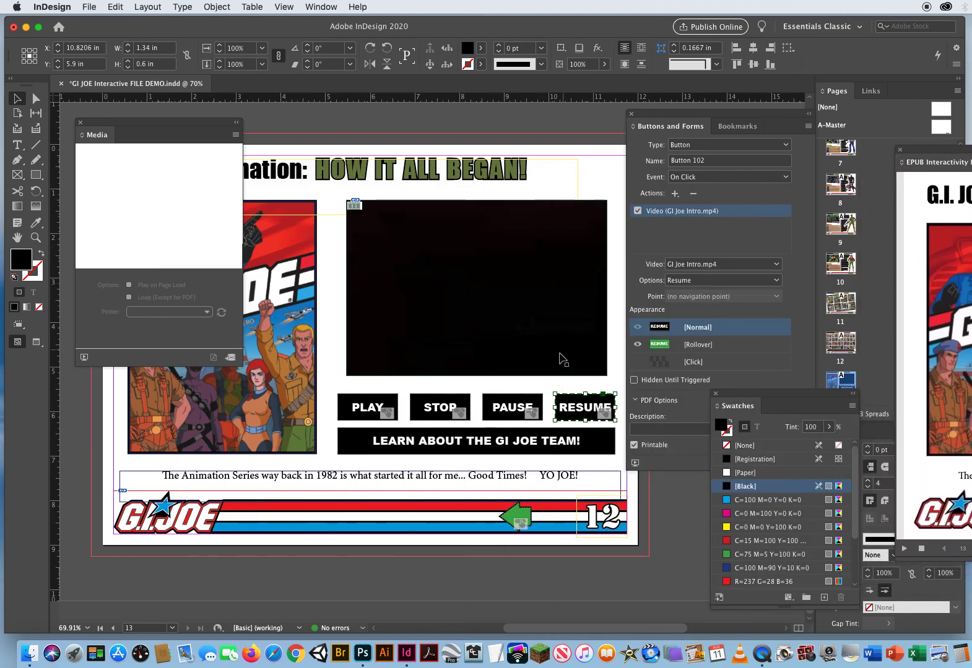
Select the GI Joe Intro.mp4 frame and play its Media panel preview from partway in.
{"action": "left_click", "coordinate": [390, 448]}
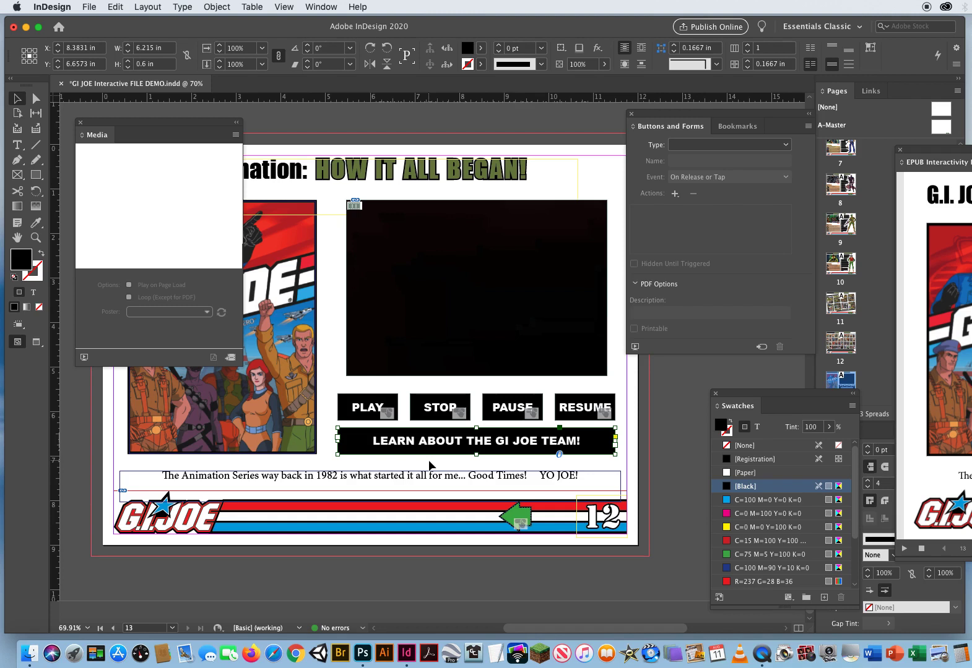
{"action": "left_click", "coordinate": [381, 271]}
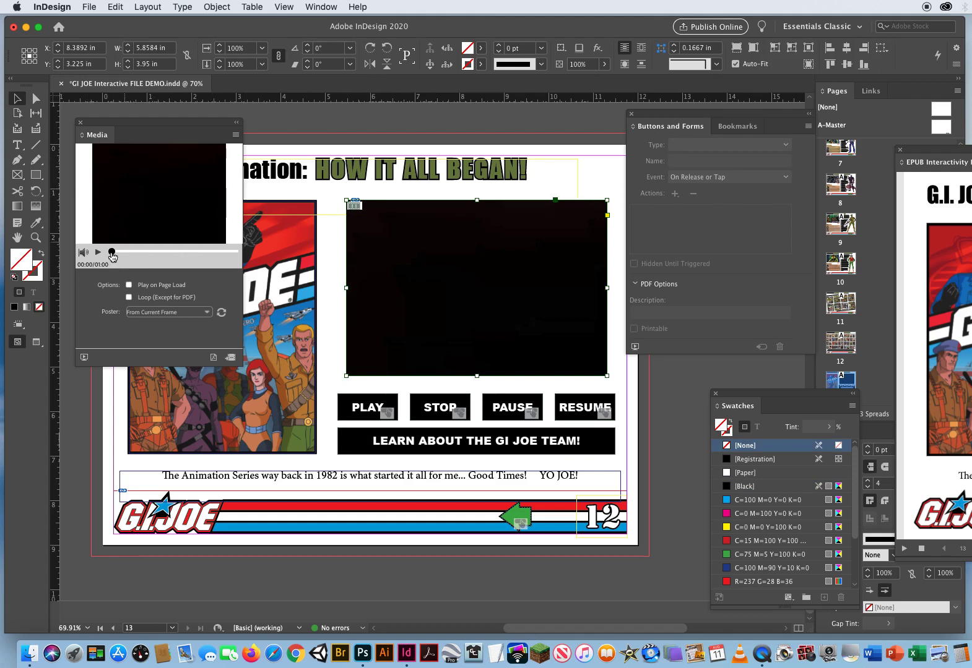
{"action": "left_click_drag", "start_coordinate": [113, 256], "coordinate": [145, 255]}
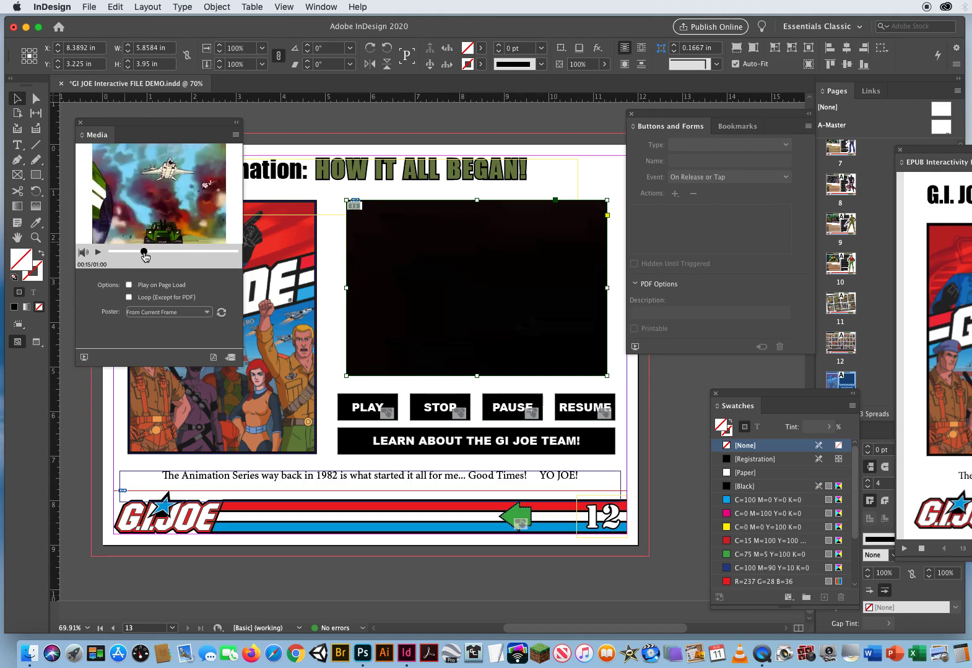
{"action": "left_click", "coordinate": [99, 253]}
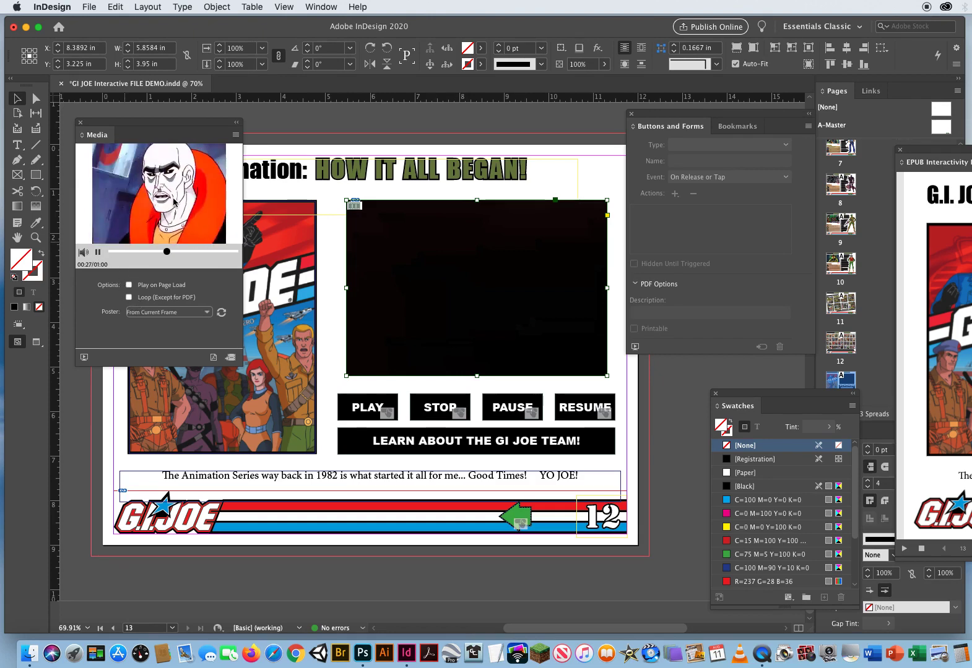
{"action": "key", "text": "XF86AudioLowerVolume"}
{"action": "key", "text": "XF86AudioLowerVolume"}
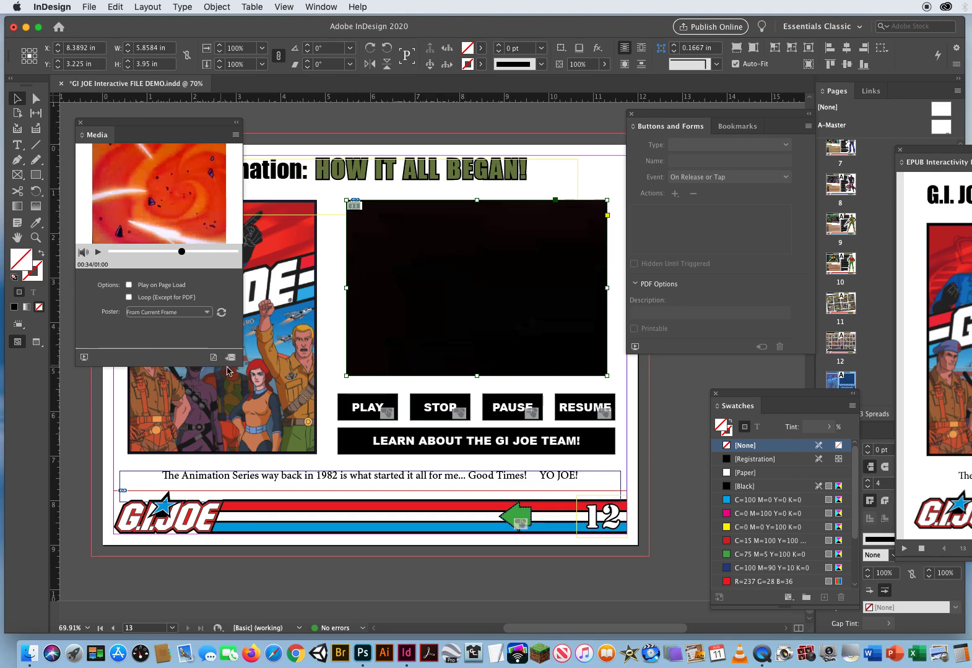
{"action": "left_click", "coordinate": [235, 135]}
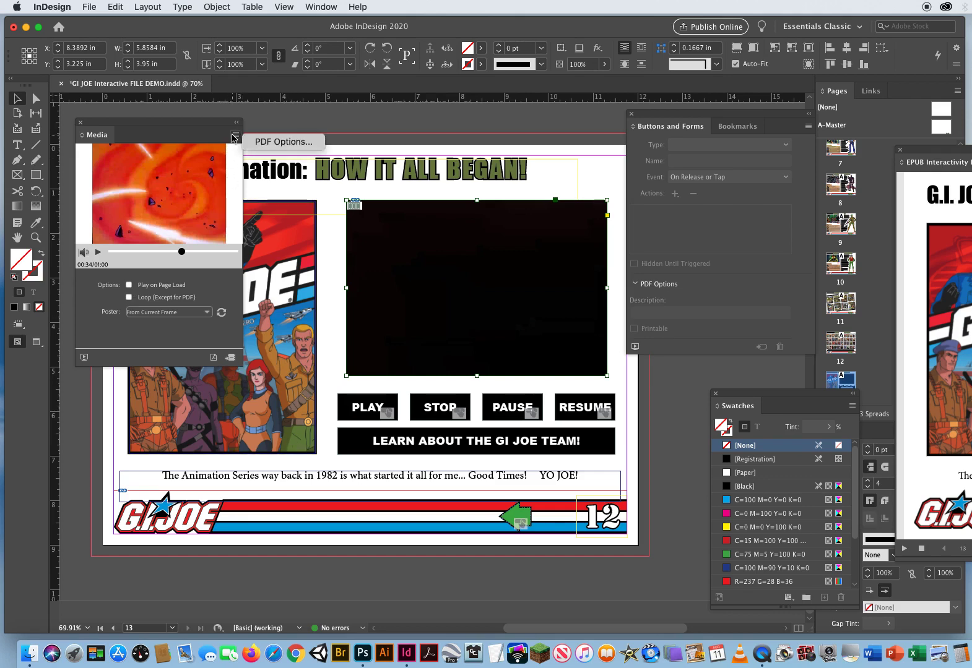
{"action": "left_click", "coordinate": [173, 138]}
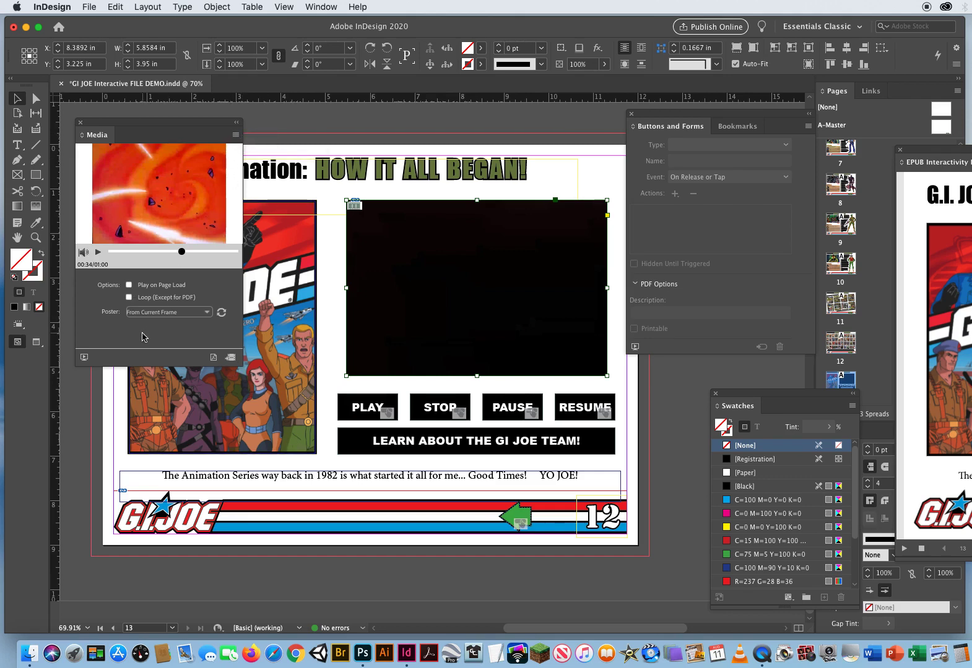
{"action": "left_click", "coordinate": [202, 314]}
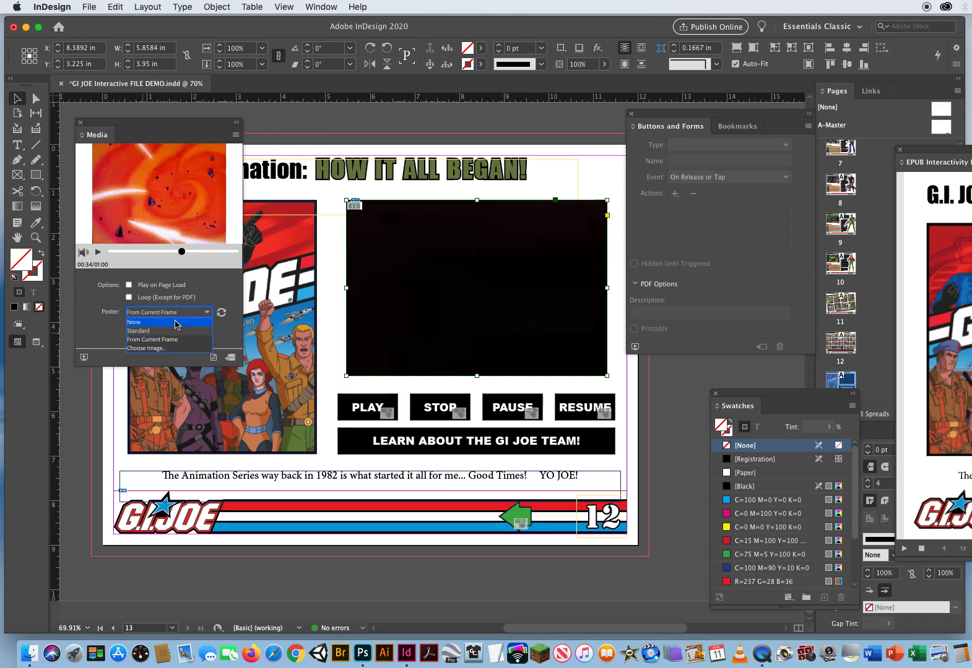
{"action": "left_click", "coordinate": [92, 334]}
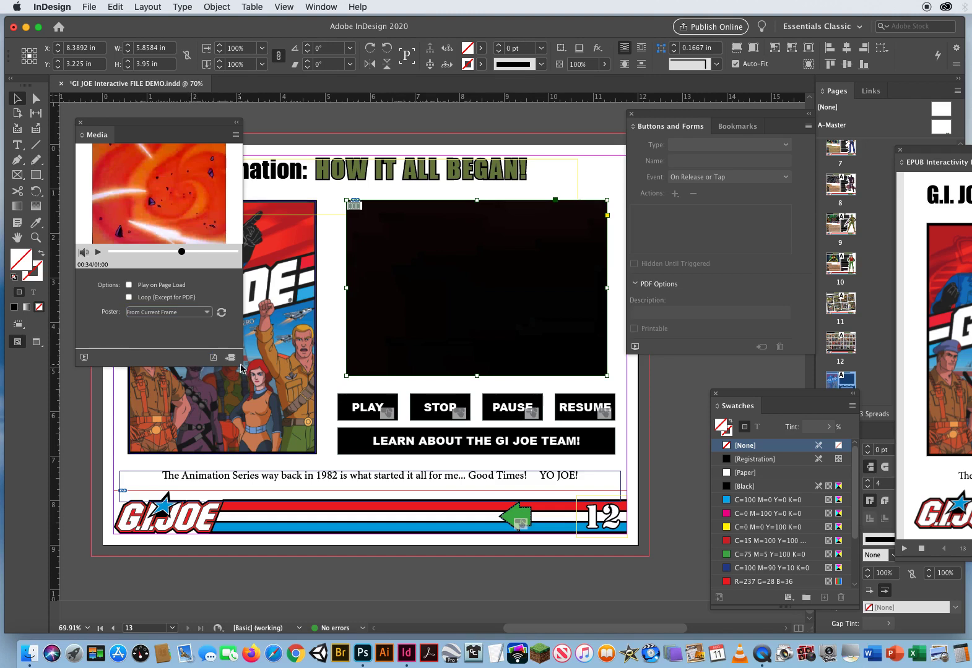
{"action": "mouse_move", "coordinate": [192, 123]}
{"action": "left_mouse_down"}
{"action": "mouse_move", "coordinate": [208, 127]}
{"action": "mouse_move", "coordinate": [196, 122]}
{"action": "left_mouse_up"}
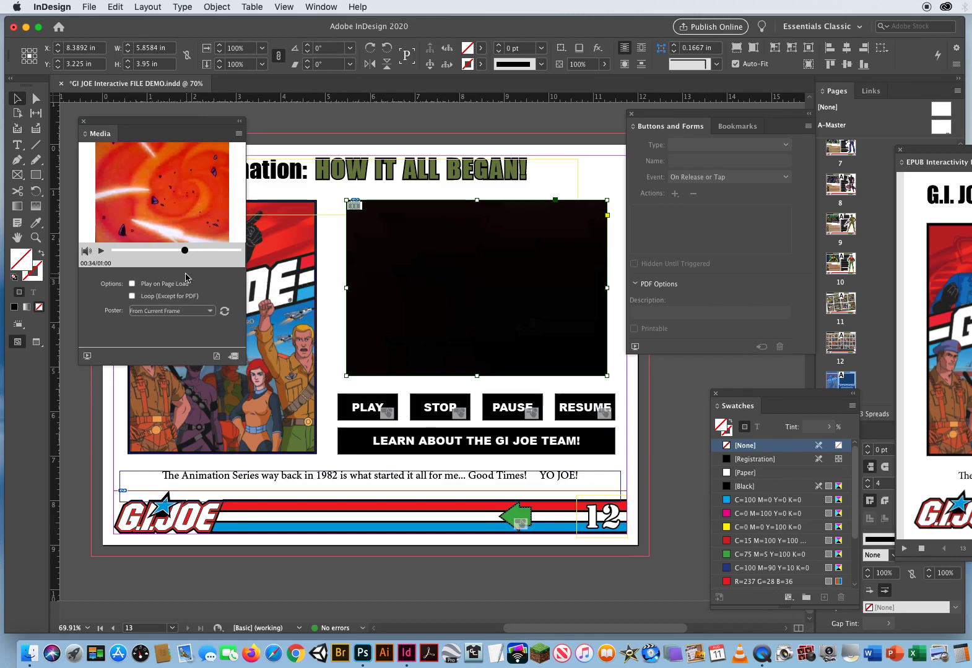
{"action": "left_click_drag", "start_coordinate": [157, 337], "coordinate": [137, 359]}
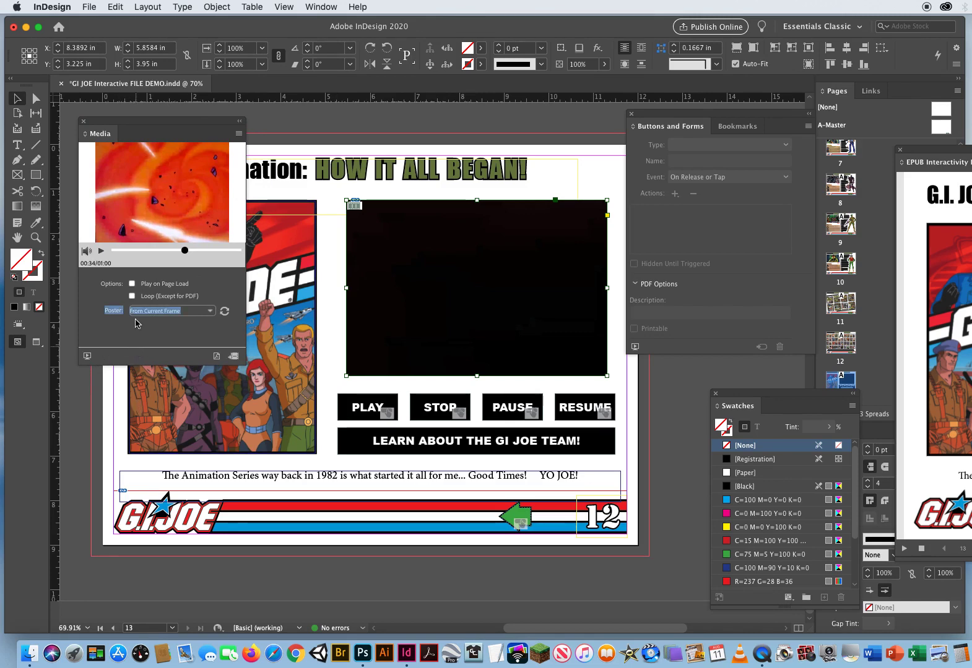
{"action": "left_click", "coordinate": [138, 357]}
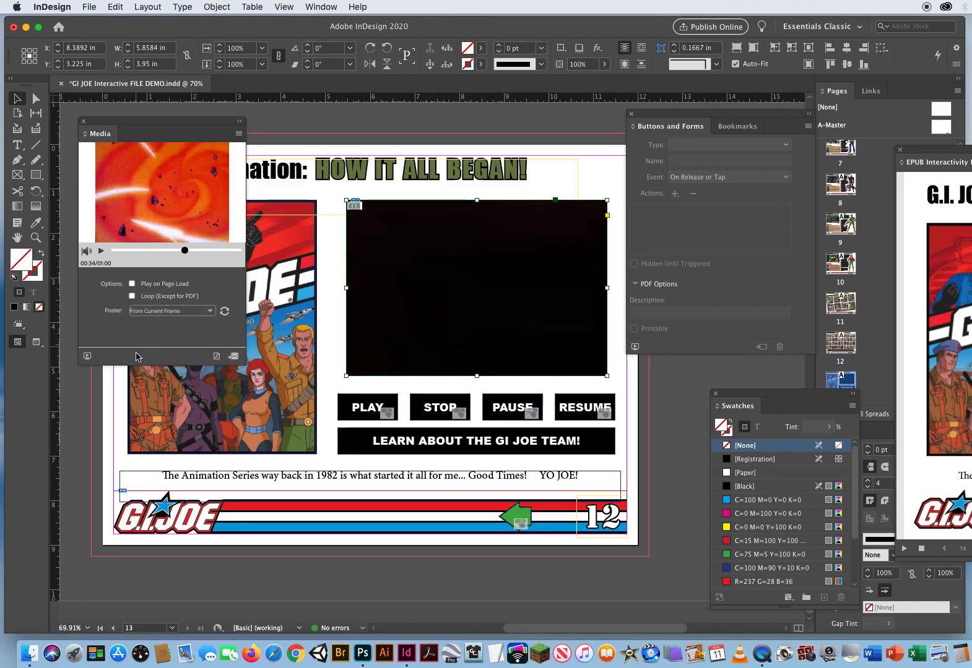
{"action": "left_click", "coordinate": [238, 134]}
{"action": "left_click", "coordinate": [239, 122]}
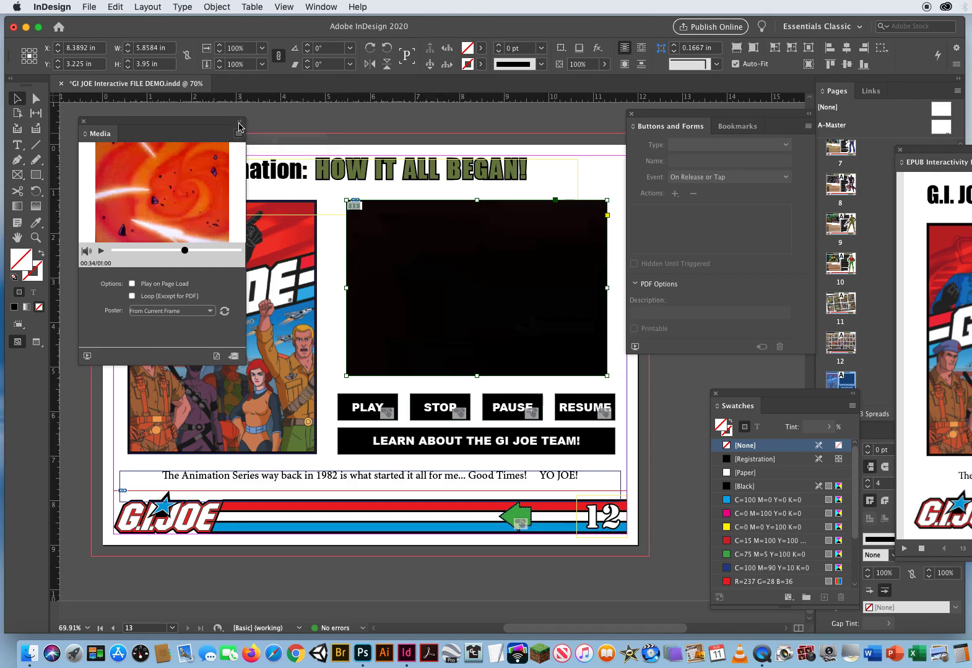
{"action": "left_click", "coordinate": [238, 122]}
{"action": "left_click", "coordinate": [125, 122]}
{"action": "left_click_drag", "start_coordinate": [78, 298], "coordinate": [151, 128]}
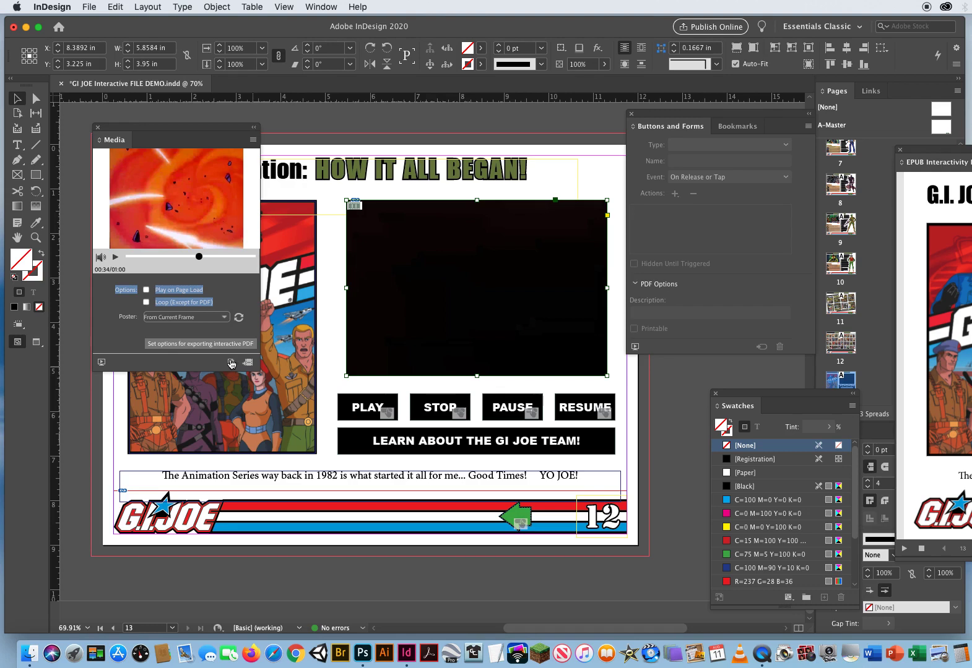
{"action": "left_click", "coordinate": [231, 363]}
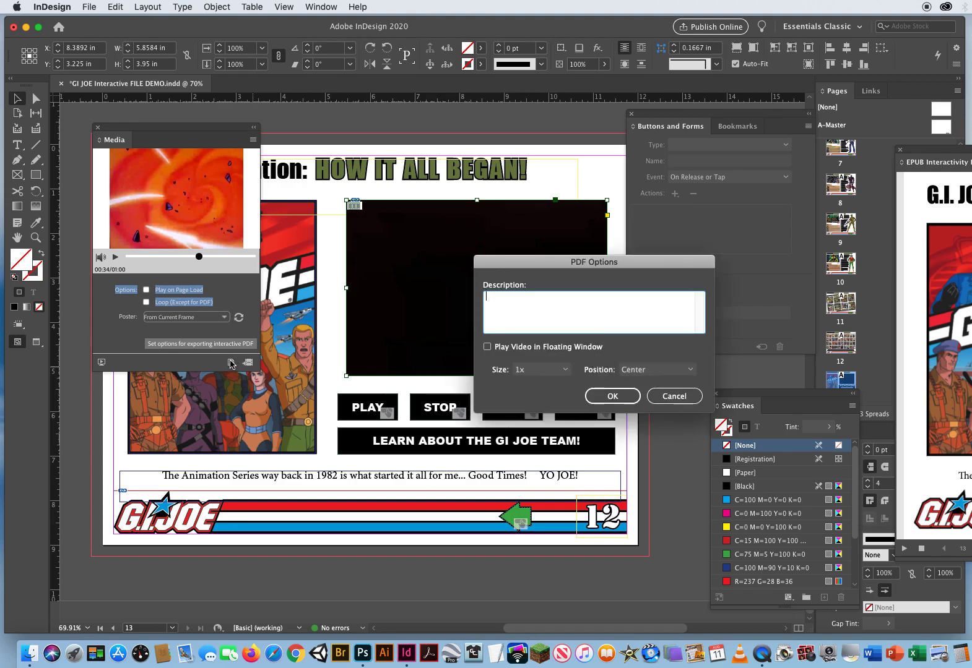
{"action": "left_click", "coordinate": [673, 397]}
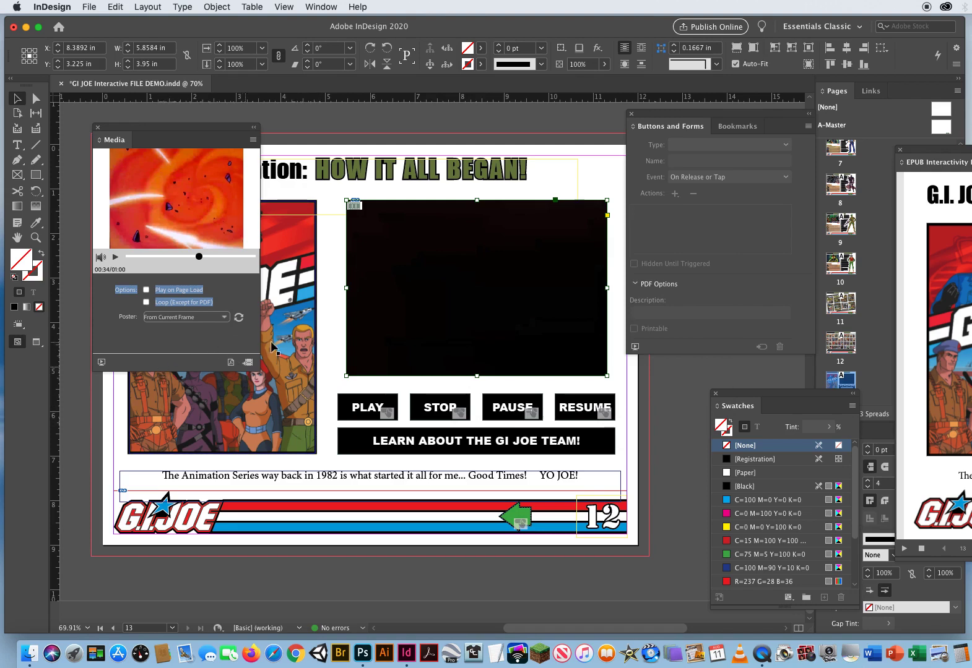
{"action": "left_click_drag", "start_coordinate": [212, 130], "coordinate": [198, 119]}
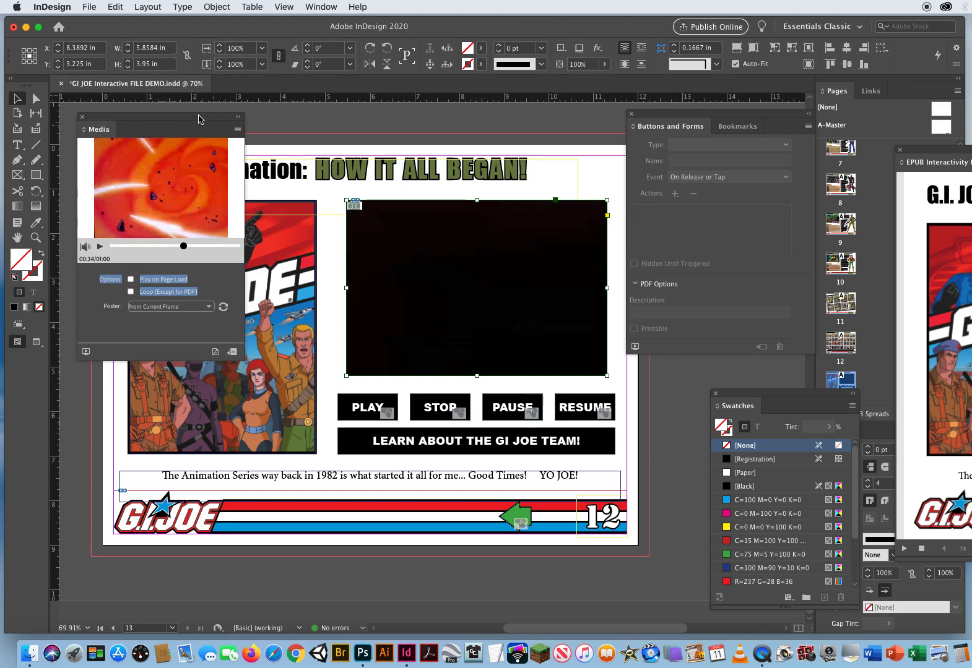